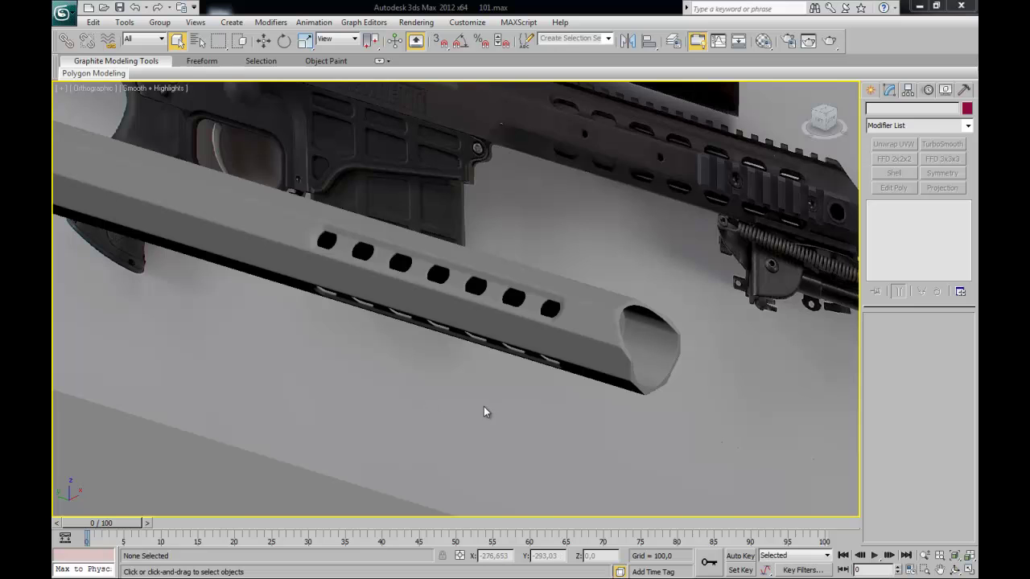
- Select the Cylinder001 handguard tube and turn on Edged Faces with F4
scroll(475, 412, "up", 2)
middle_click_drag(432, 413, 432, 411)
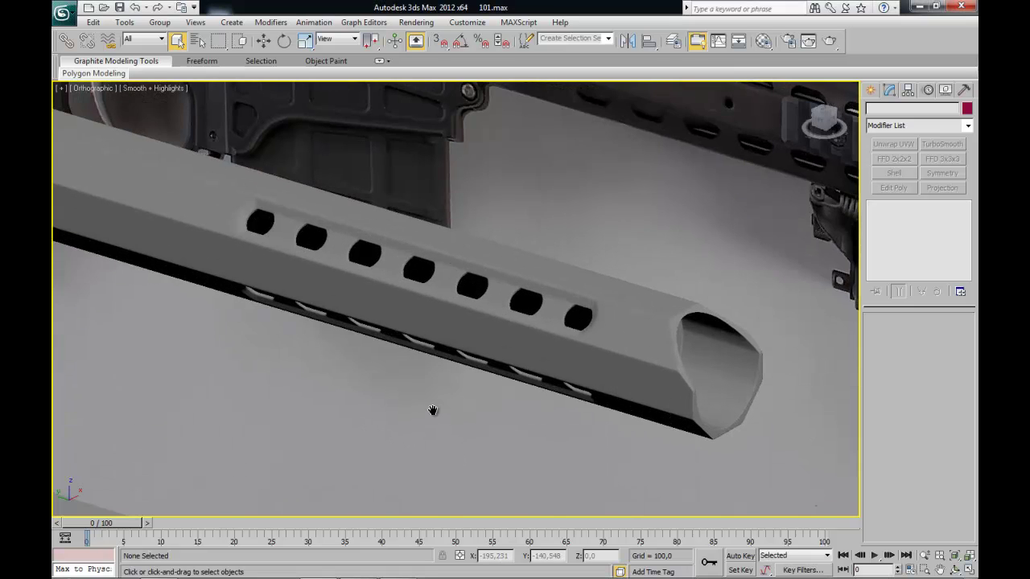
scroll(432, 411, "down", 1)
scroll(444, 410, "up", 3)
left_click(368, 383)
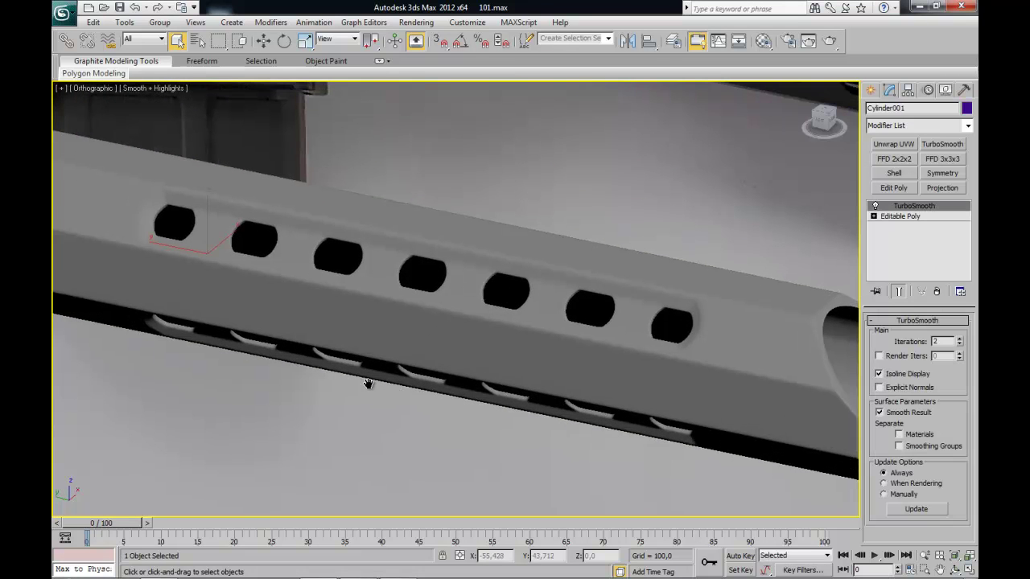
key("F4")
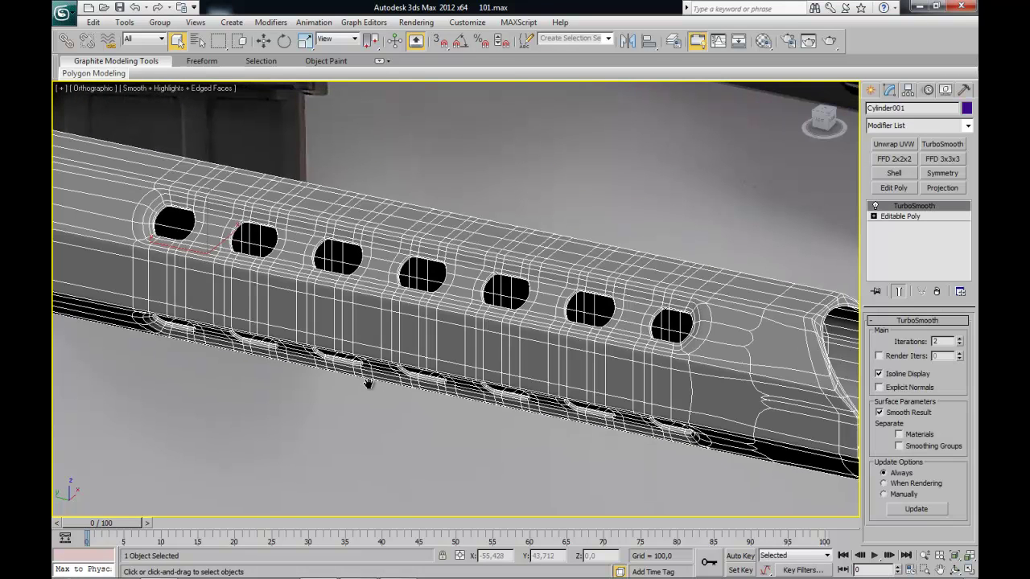
- Switch off TurboSmooth to reveal the coarse cage with its octagonal holes
left_click(876, 207)
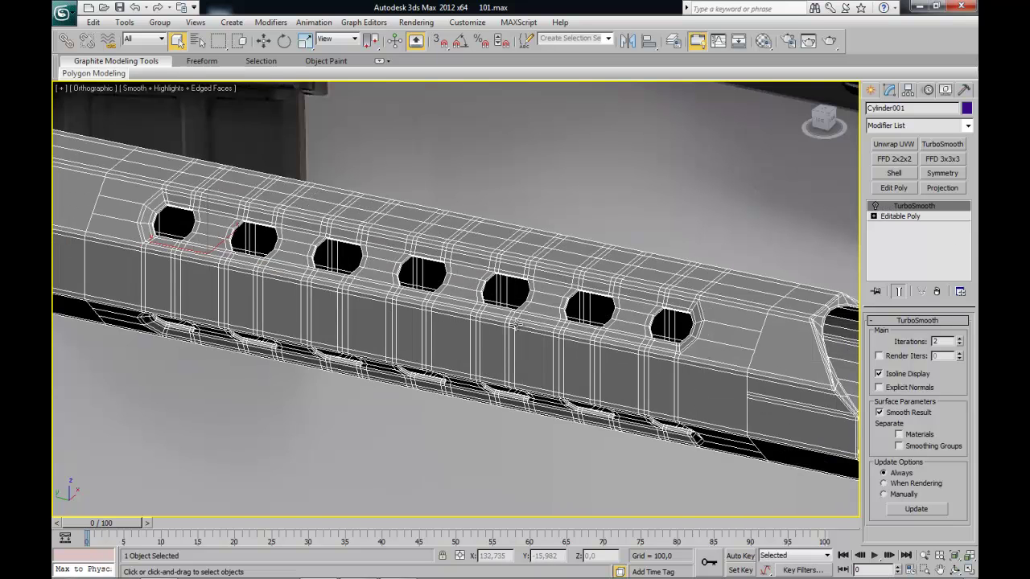
scroll(516, 325, "up", 1)
scroll(309, 321, "up", 2)
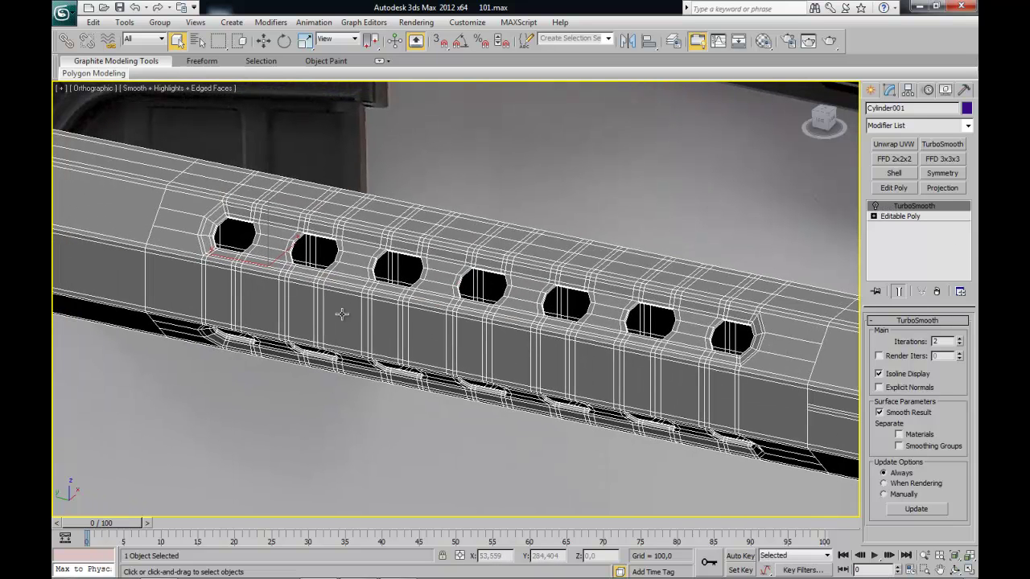
scroll(462, 356, "down", 2)
scroll(637, 359, "down", 2)
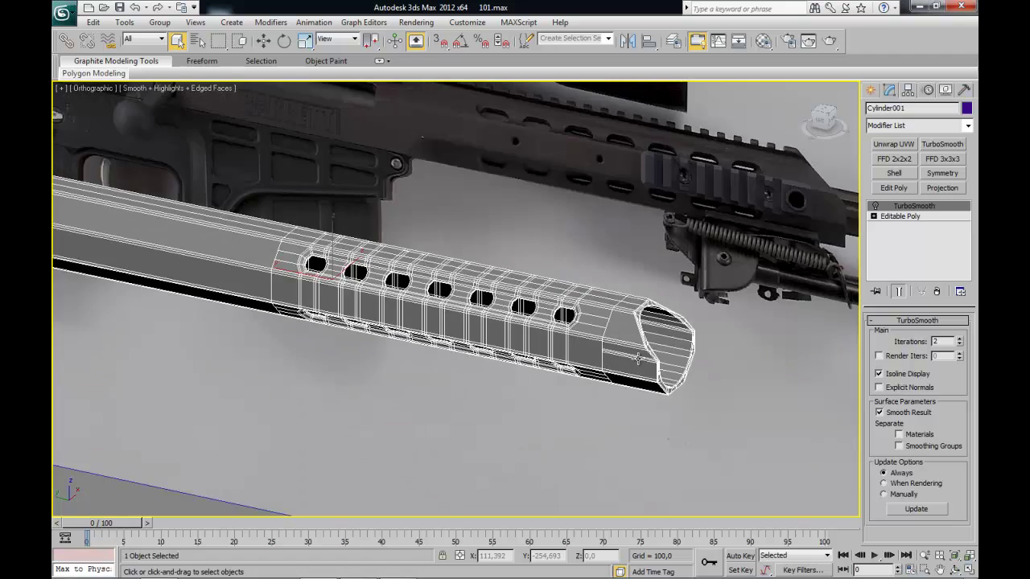
scroll(552, 421, "up", 2)
scroll(550, 319, "up", 1)
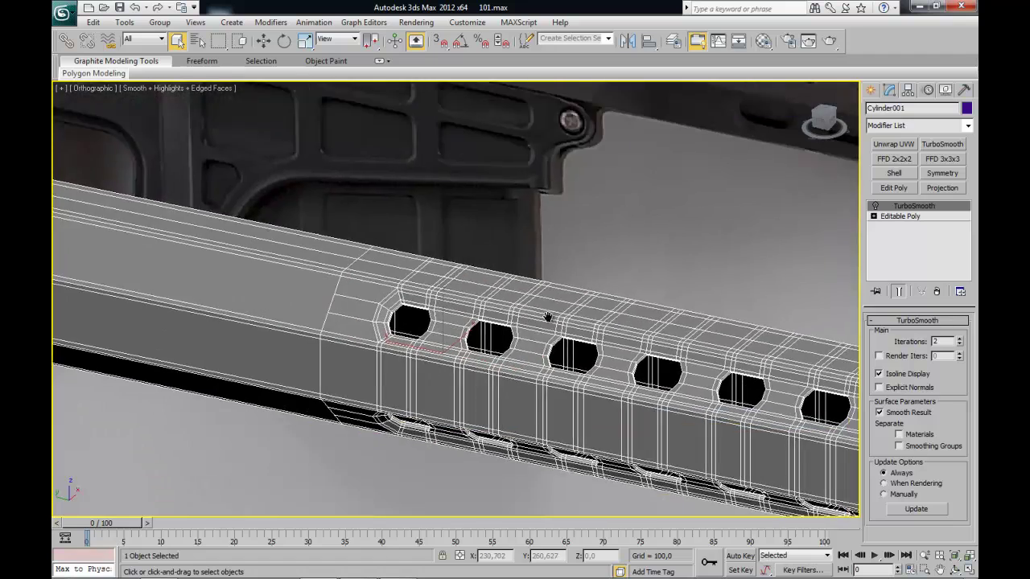
scroll(549, 319, "up", 2)
scroll(429, 388, "up", 1)
scroll(395, 362, "up", 2)
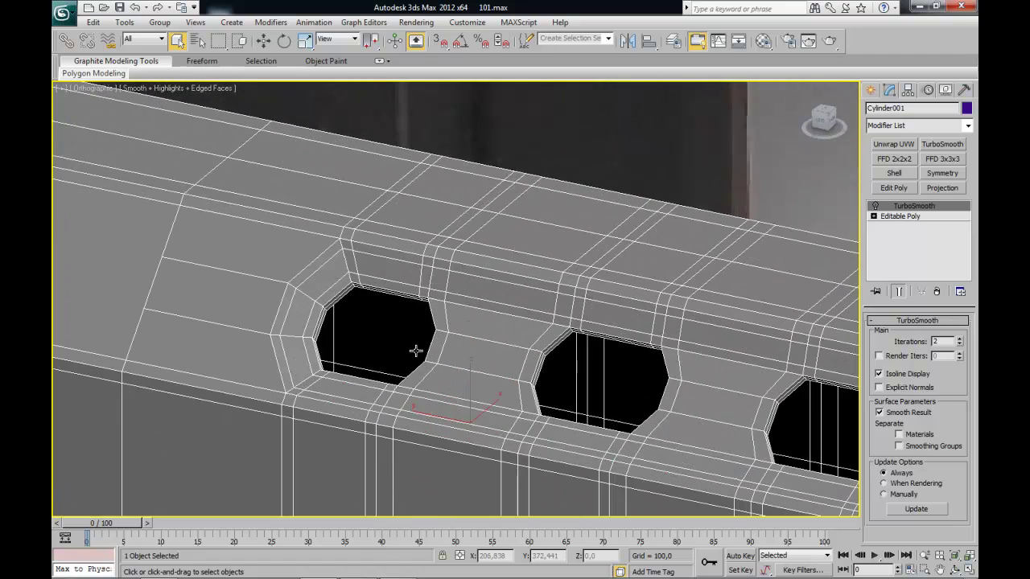
scroll(609, 436, "down", 2)
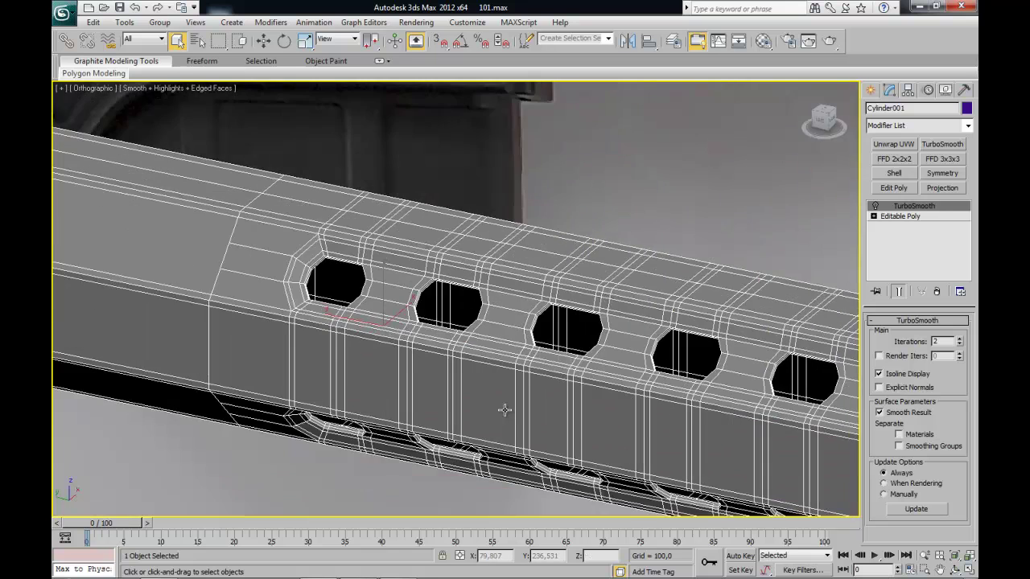
scroll(563, 418, "down", 2)
scroll(482, 395, "down", 2)
scroll(467, 386, "up", 1)
scroll(378, 381, "down", 3)
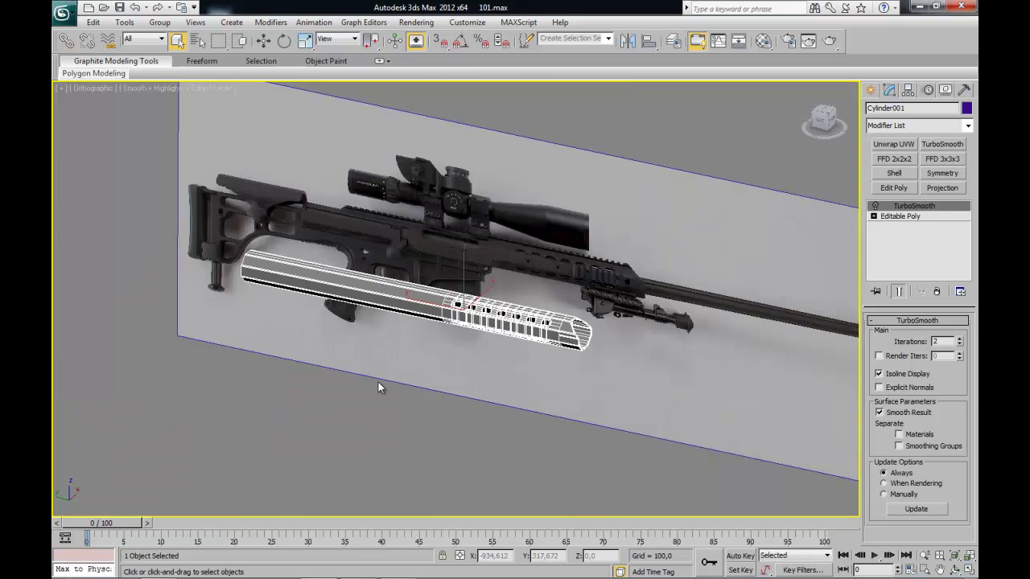
scroll(387, 385, "up", 2)
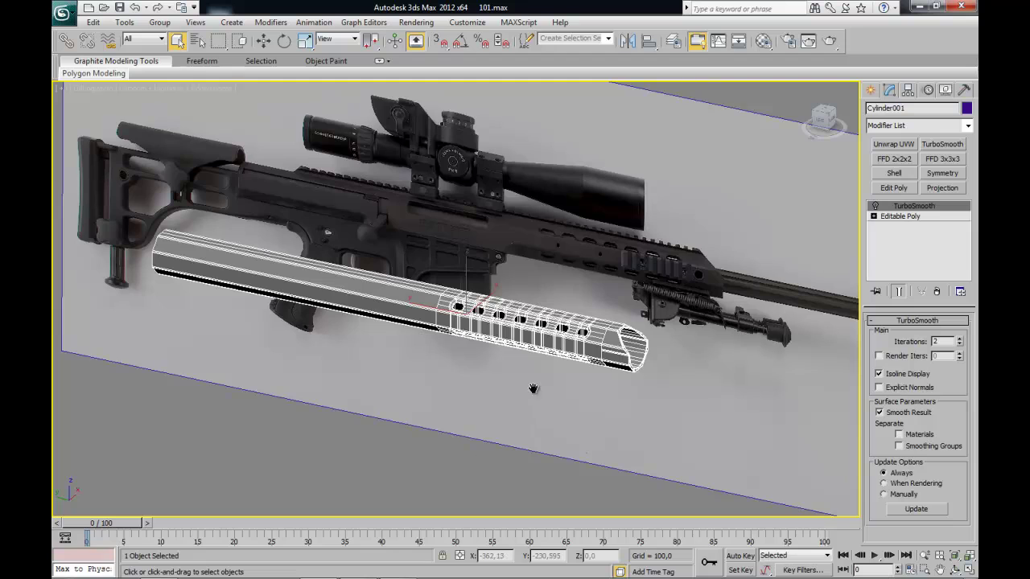
scroll(523, 386, "up", 3)
scroll(483, 383, "up", 2)
scroll(434, 377, "down", 1)
scroll(392, 370, "up", 3)
scroll(393, 369, "up", 3)
scroll(490, 329, "up", 2)
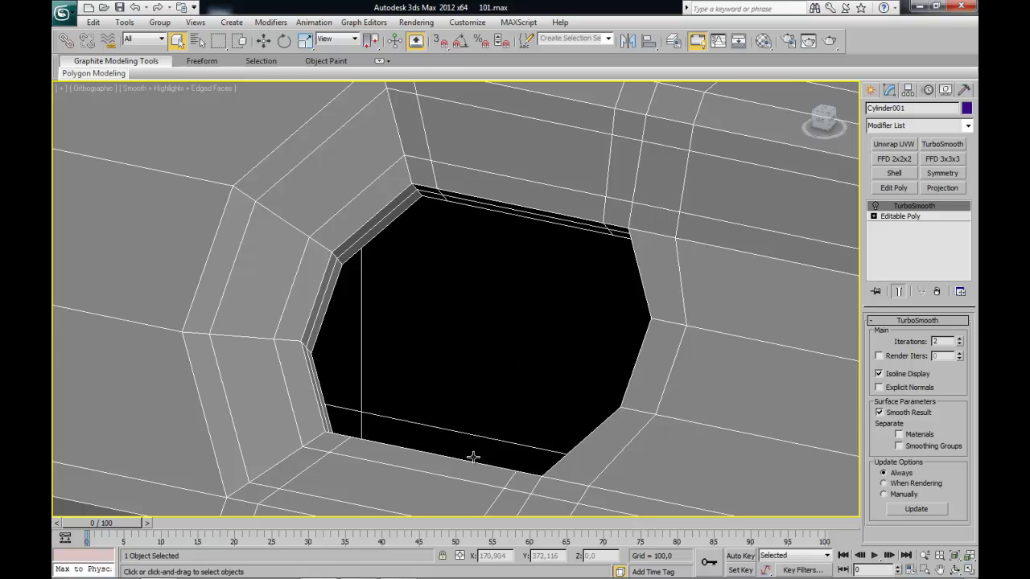
mouse_move(524, 242)
middle_mouse_down("alt")
mouse_move(448, 279)
mouse_move(404, 280)
middle_mouse_up("alt")
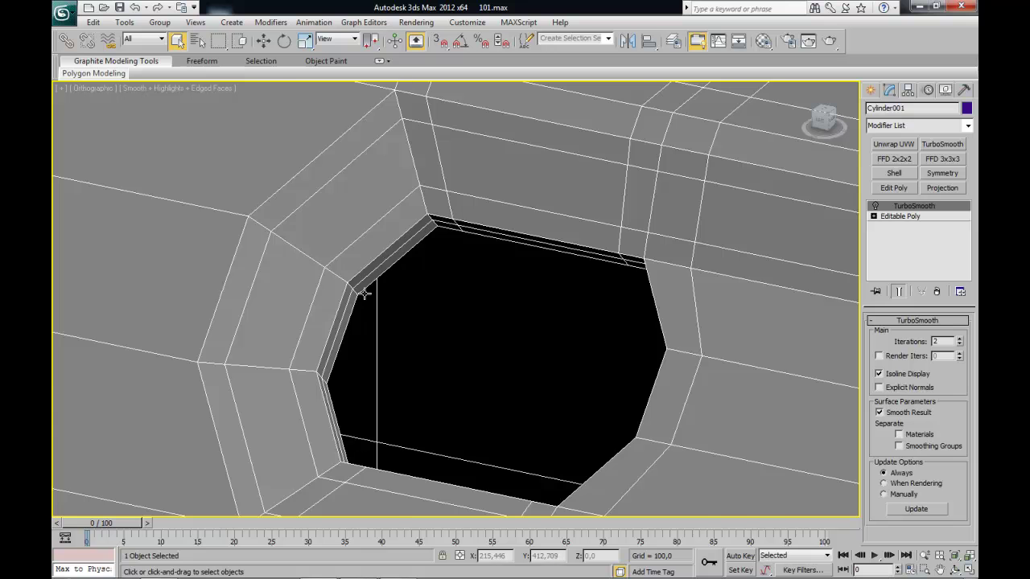
scroll(359, 306, "down", 2)
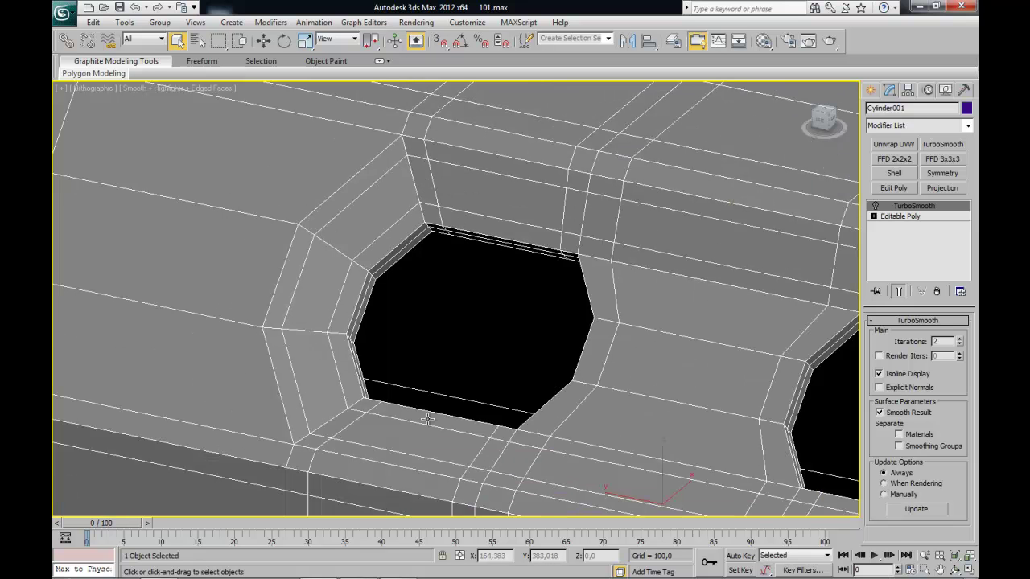
scroll(597, 301, "down", 2)
scroll(533, 301, "down", 5)
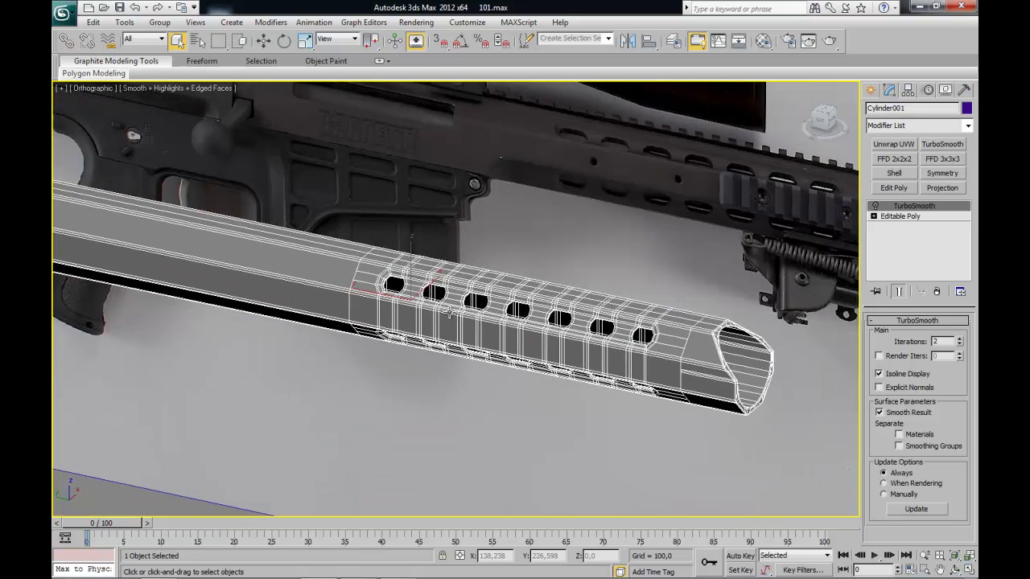
scroll(410, 300, "up", 4)
middle_click_drag(375, 320, 341, 301)
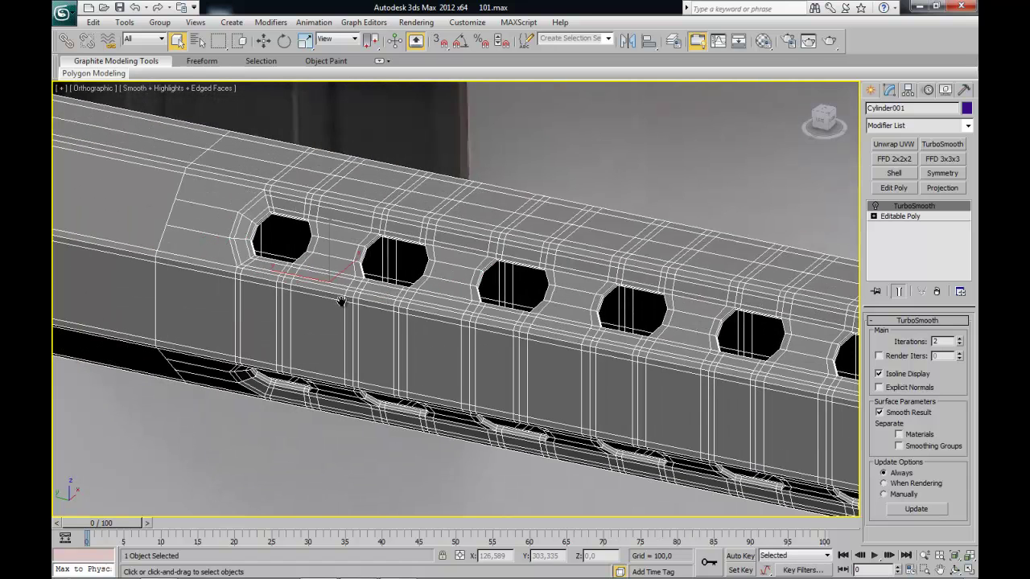
middle_click_drag(673, 367, 643, 333)
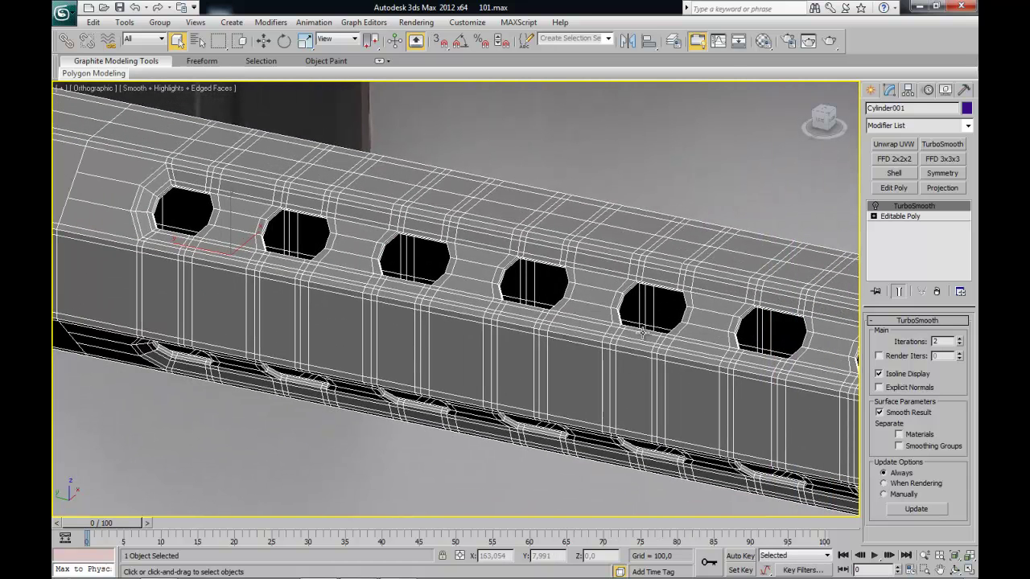
key("shift+z")
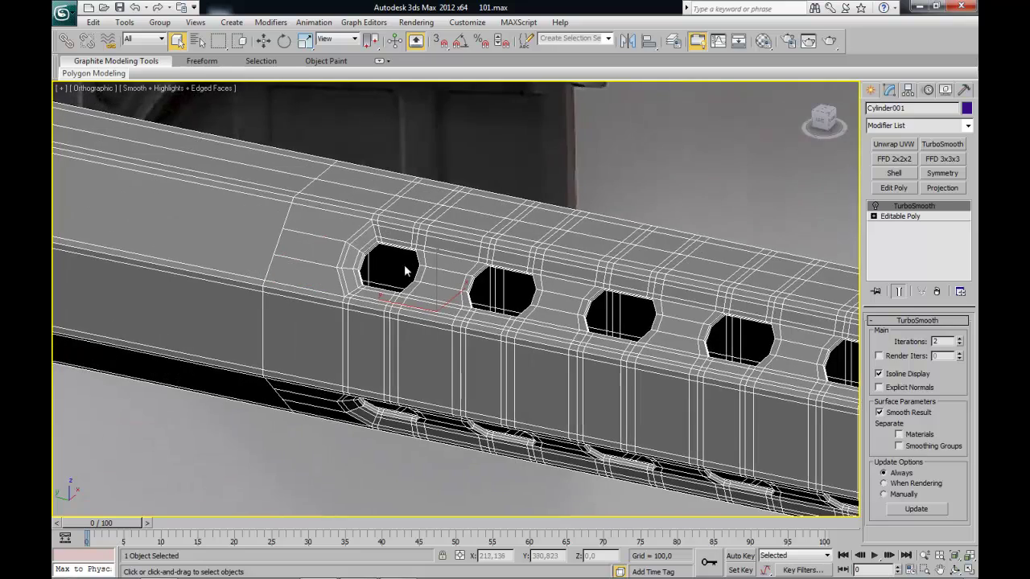
- Drop to the Editable Poly level in Polygon mode, viewing the tube's open end
left_click(901, 216)
scroll(519, 278, "down", 5)
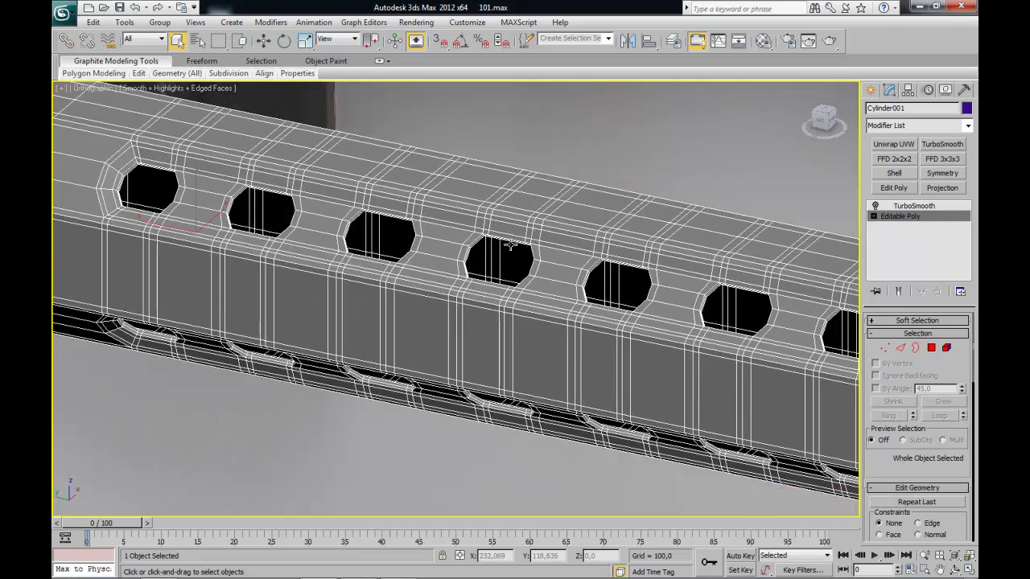
mouse_move(519, 279)
middle_mouse_down("alt")
mouse_move(641, 265)
mouse_move(569, 276)
middle_mouse_up("alt")
scroll(433, 338, "down", 4)
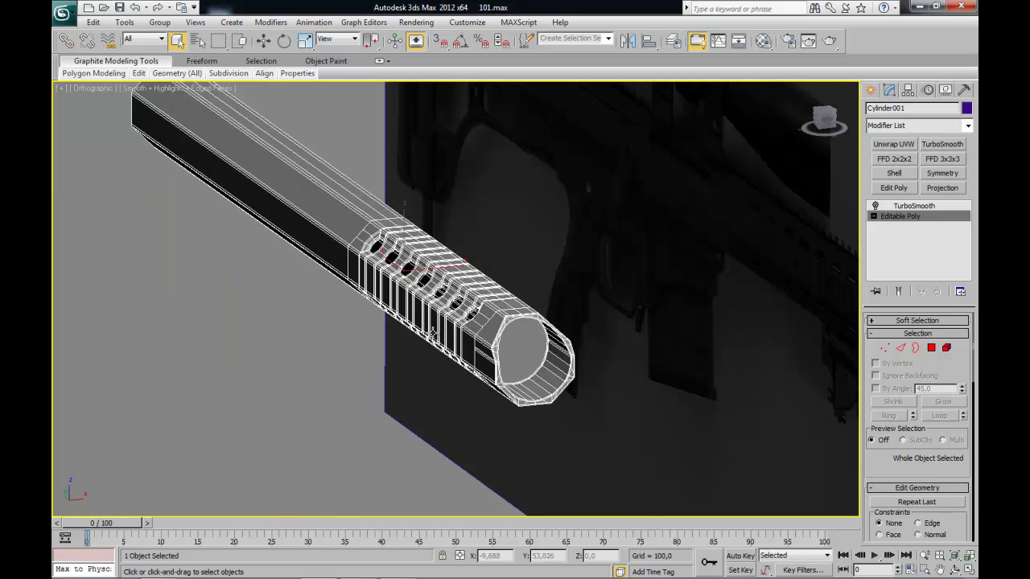
middle_click_drag(433, 338, 363, 177, "alt")
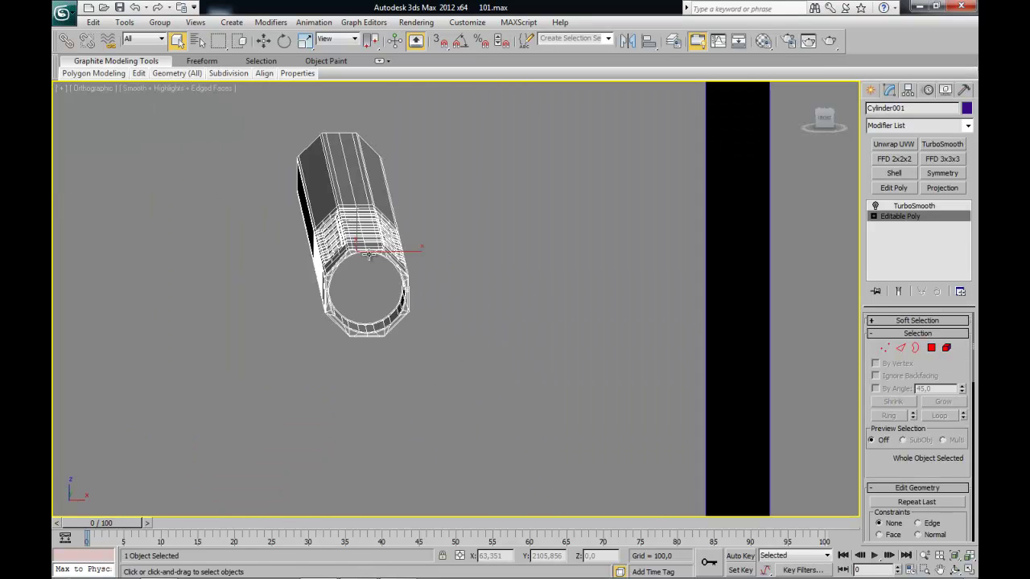
scroll(369, 254, "up", 5)
mouse_move(369, 254)
middle_mouse_down("alt")
mouse_move(305, 327)
mouse_move(491, 405)
mouse_move(506, 223)
mouse_move(671, 314)
mouse_move(504, 306)
mouse_move(494, 344)
middle_mouse_up("alt")
scroll(497, 342, "down", 3)
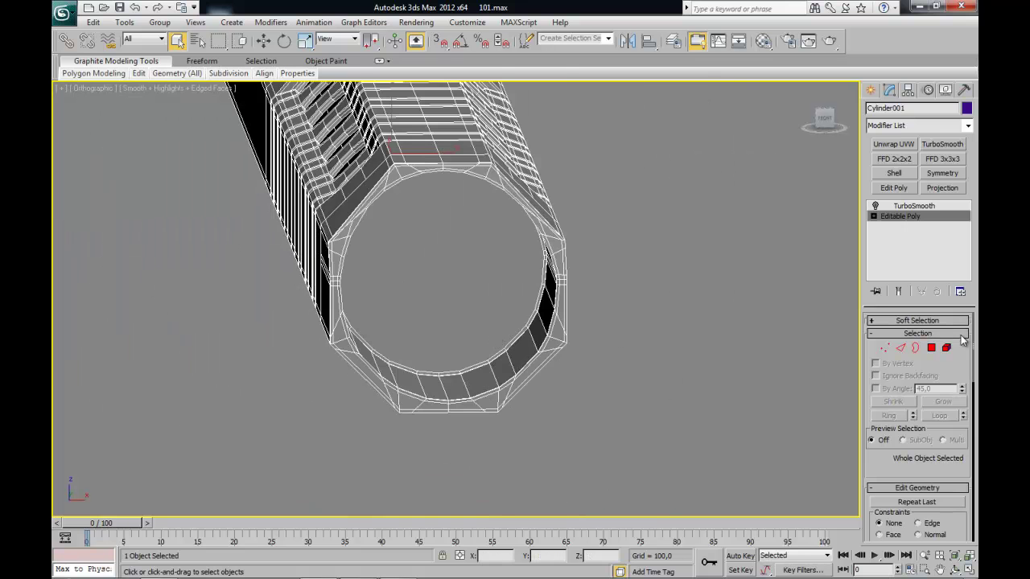
left_click(931, 348)
- View the tube end from the front, selecting and then clearing its right-half polygons
key("f")
left_click_drag(480, 228, 418, 420)
scroll(435, 367, "up", 3)
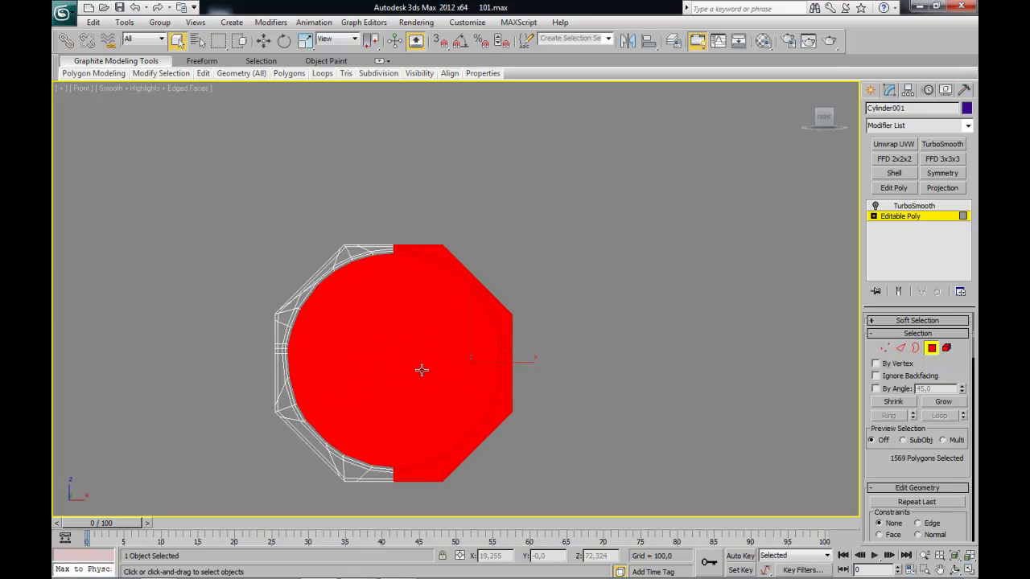
middle_click_drag(421, 370, 592, 300, "alt")
scroll(499, 314, "up", 3)
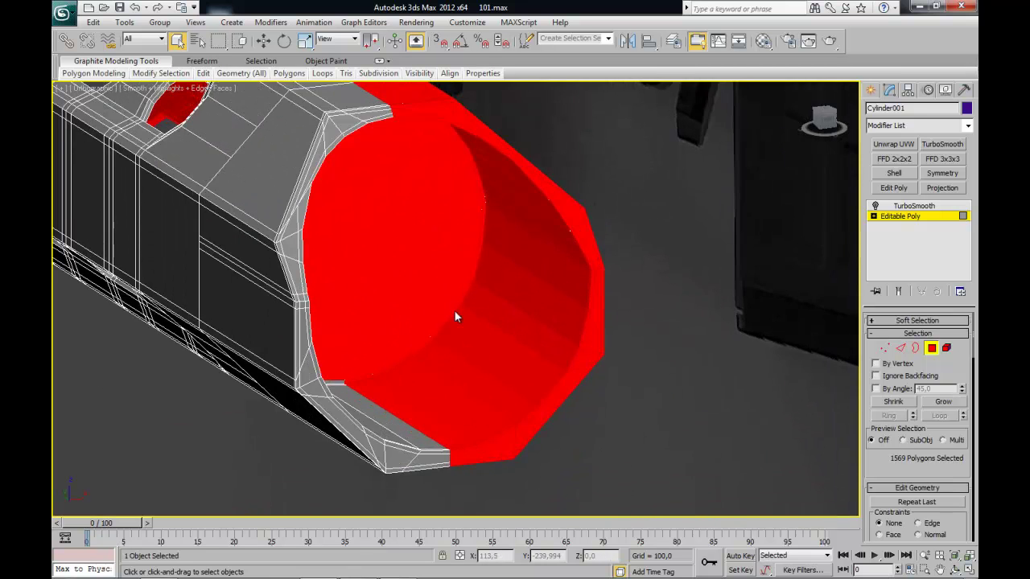
scroll(580, 337, "up", 3)
left_click(803, 385)
- In Vertex mode, select two vertices on the tube's end face
left_click(884, 347)
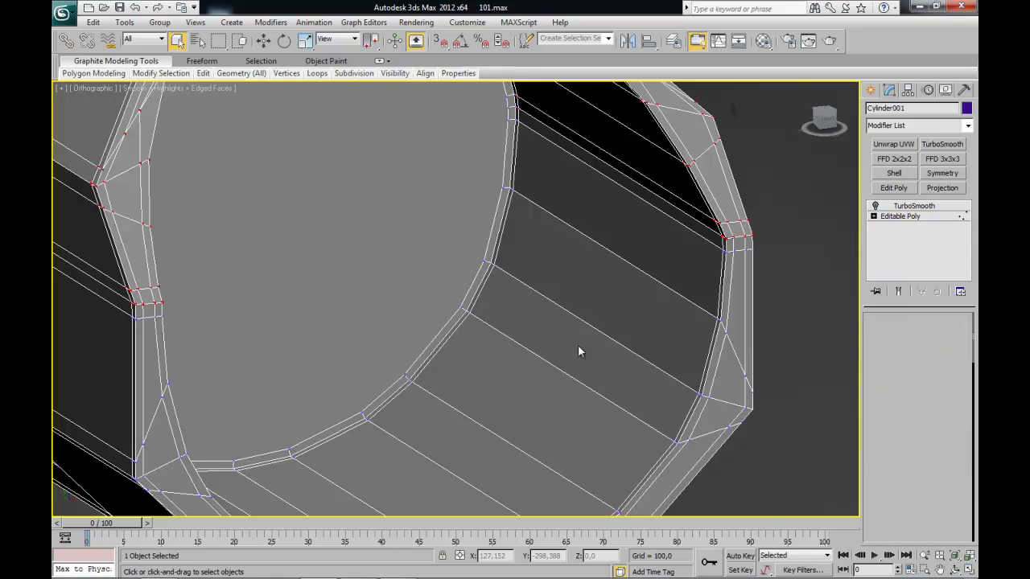
middle_click_drag(579, 350, 500, 383, "alt")
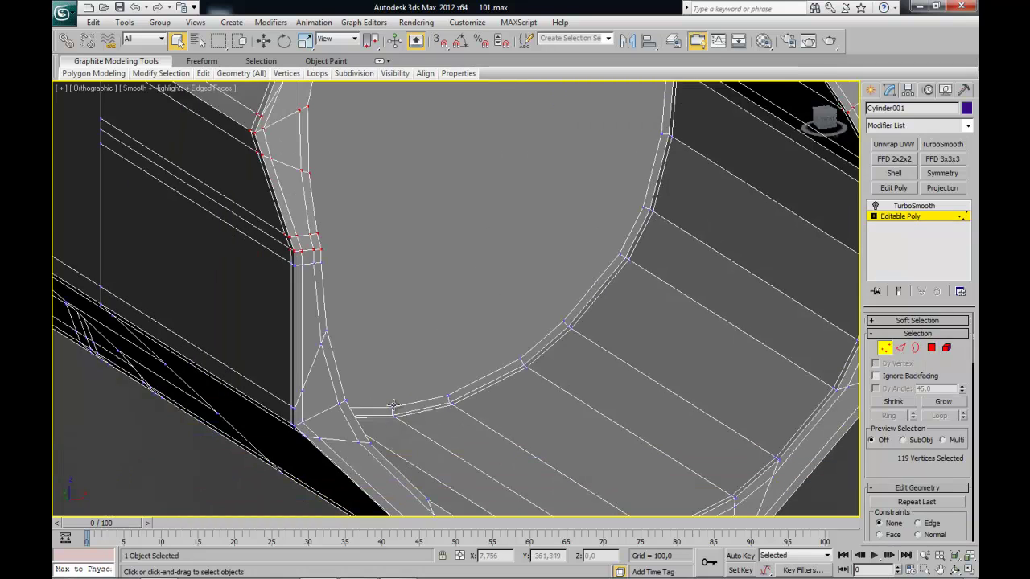
left_click(392, 405)
scroll(410, 370, "down", 5)
mouse_move(430, 326)
middle_mouse_down("alt")
mouse_move(421, 304)
mouse_move(414, 375)
middle_mouse_up("alt")
scroll(424, 346, "up", 4)
left_click(410, 260)
mouse_move(425, 230)
middle_mouse_down("alt")
mouse_move(494, 373)
mouse_move(515, 338)
middle_mouse_up("alt")
scroll(893, 463, "down", 3)
scroll(900, 457, "down", 3)
scroll(906, 452, "down", 3)
scroll(909, 448, "down", 3)
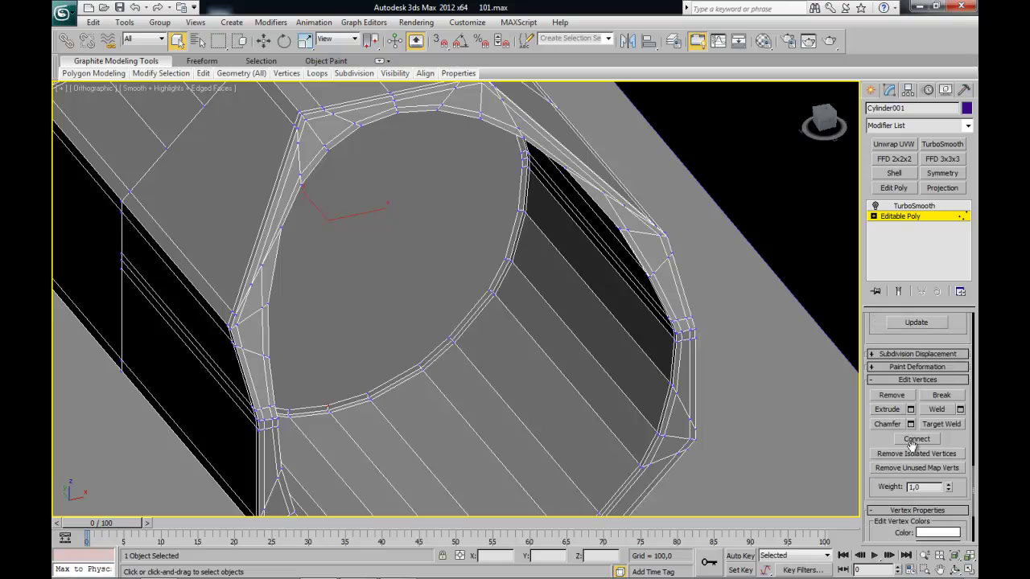
- Connect the two vertices with a new edge across the end face, back in Polygon mode
left_click(915, 440)
middle_click_drag(413, 285, 386, 328, "alt")
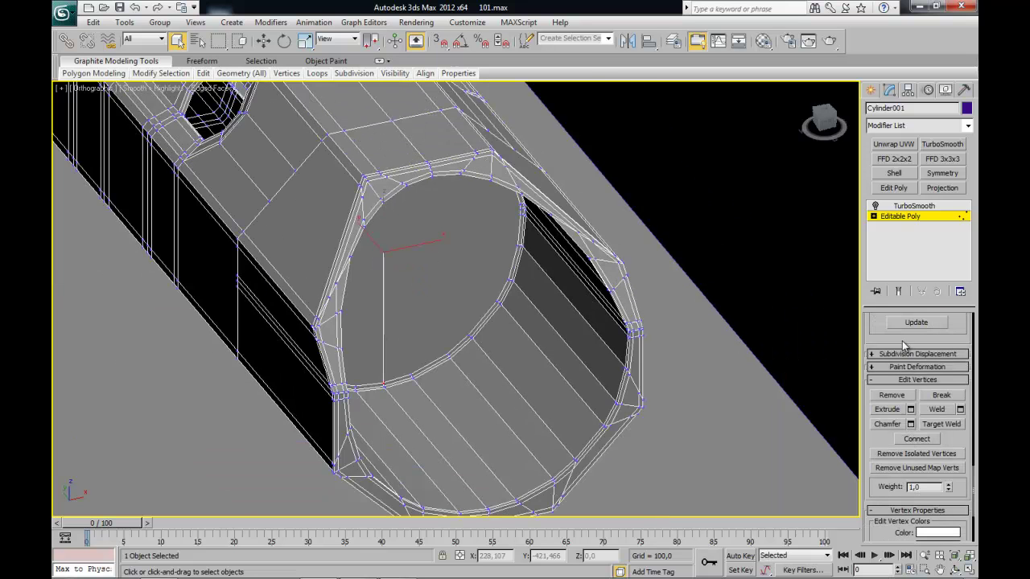
scroll(909, 329, "up", 5)
scroll(877, 386, "up", 5)
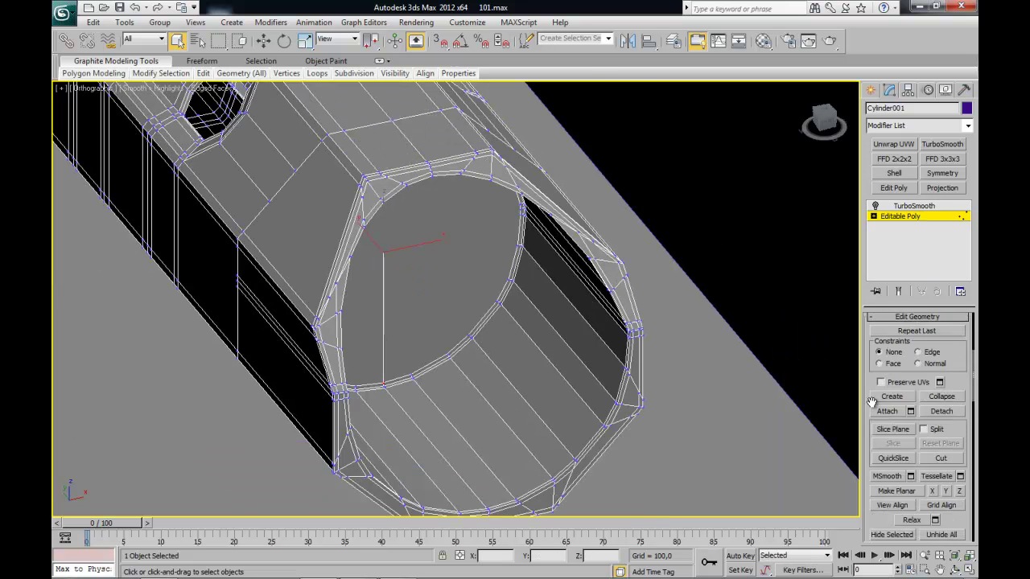
scroll(871, 402, "up", 3)
left_click(931, 348)
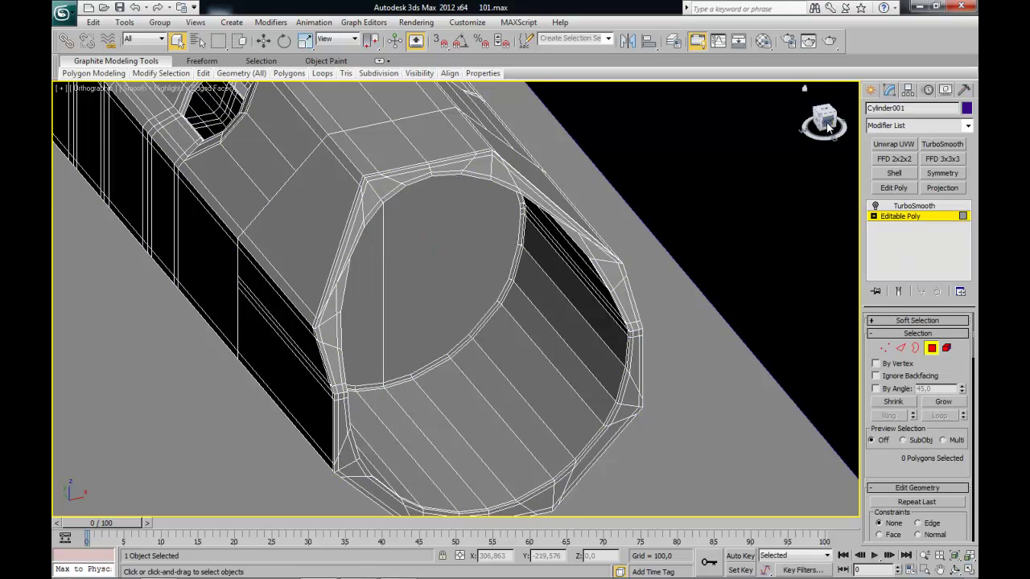
- Delete the right half of the tube's polygons, leaving an open-ended rail
left_click(829, 127)
key("z")
mouse_move(702, 94)
left_mouse_down()
mouse_move(586, 394)
mouse_move(474, 485)
left_mouse_up()
key("Delete")
mouse_move(364, 373)
middle_mouse_down("alt")
mouse_move(481, 375)
mouse_move(192, 372)
middle_mouse_up("alt")
middle_click_drag(341, 395, 391, 352, "alt")
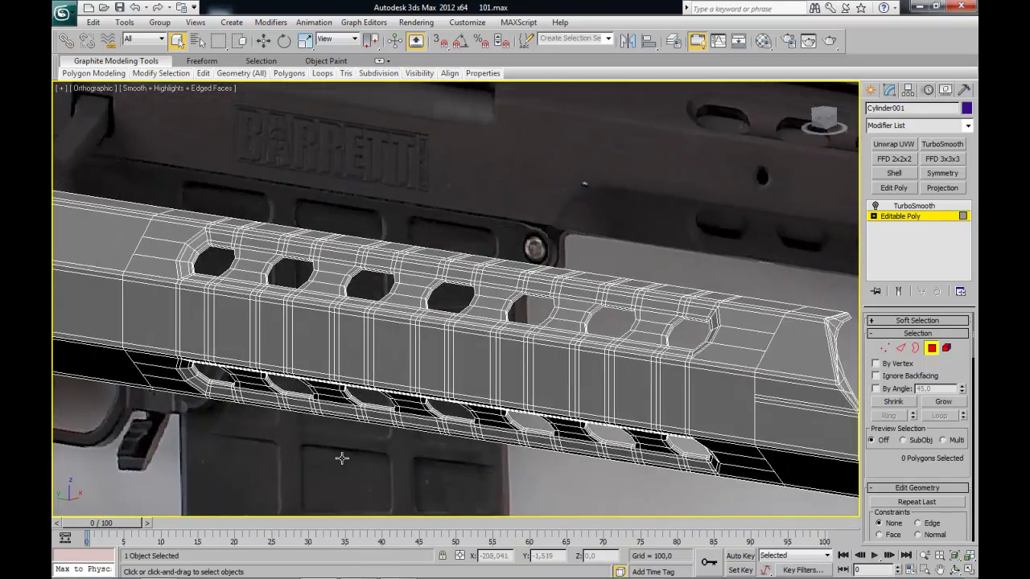
middle_click_drag(342, 458, 358, 446, "alt")
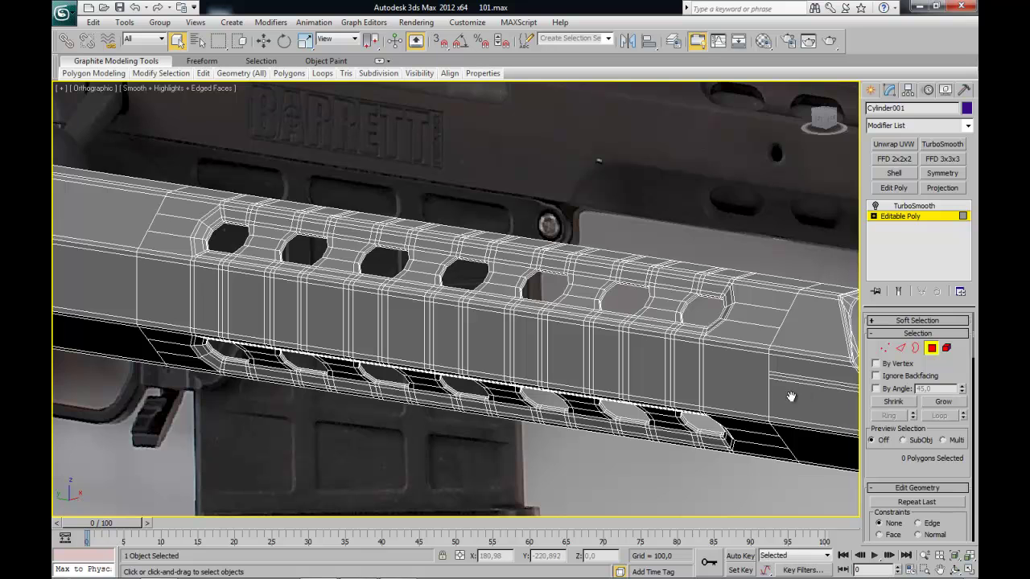
- In Border mode, box-select all 284 open border edges of the rail
left_click(916, 347)
middle_click_drag(748, 508, 673, 486)
scroll(495, 344, "down", 1)
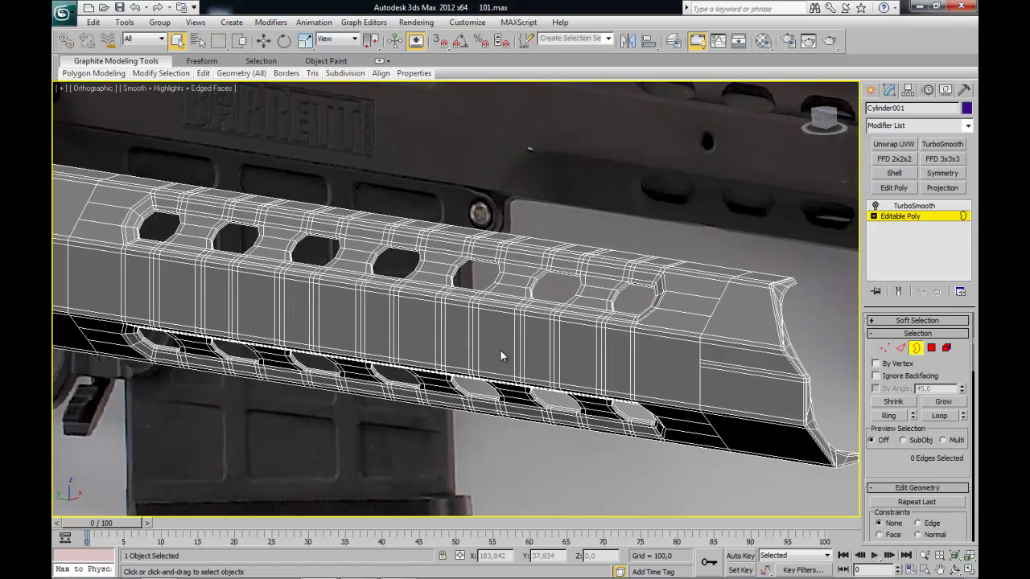
scroll(499, 349, "down", 2)
left_click_drag(202, 206, 625, 420)
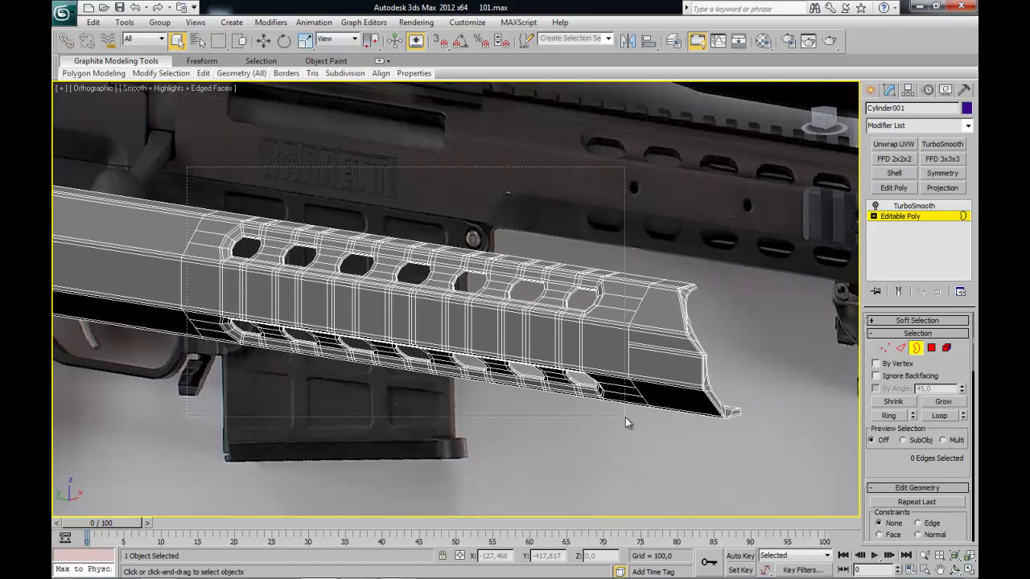
left_click(625, 418)
middle_click_drag(624, 418, 620, 422, "alt")
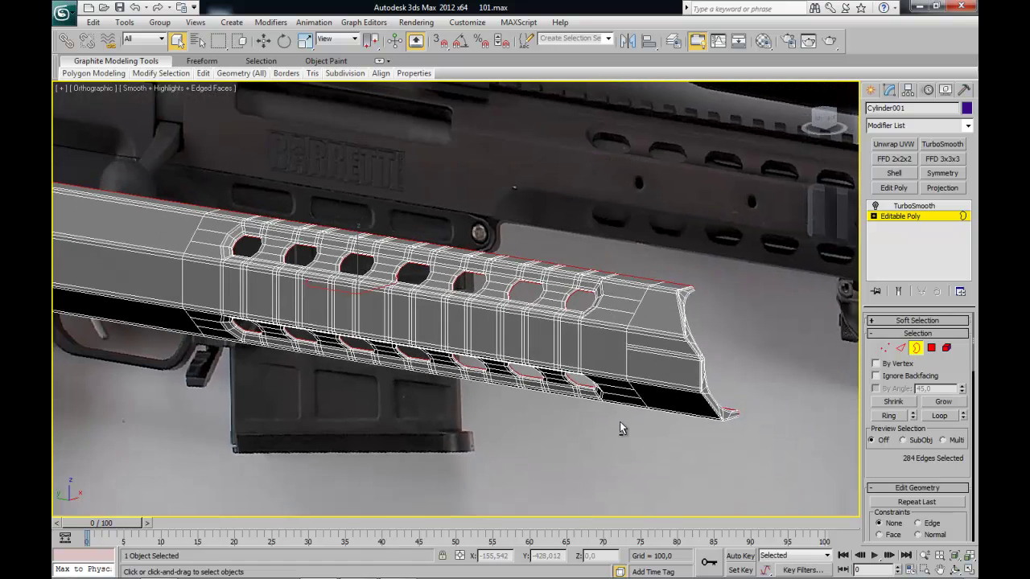
key("shift+z")
key("ctrl+z")
middle_click_drag(597, 405, 551, 398, "alt")
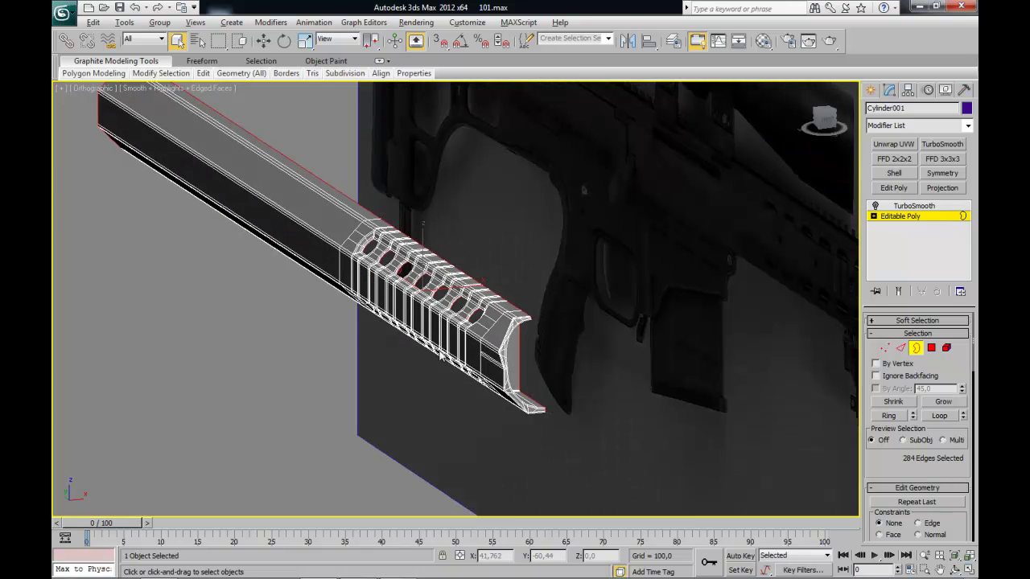
- Set selection to Window mode and box-select only the 168 hole-border edges
key("shift+z")
key("shift+z")
scroll(534, 417, "up", 2)
scroll(495, 426, "up", 2)
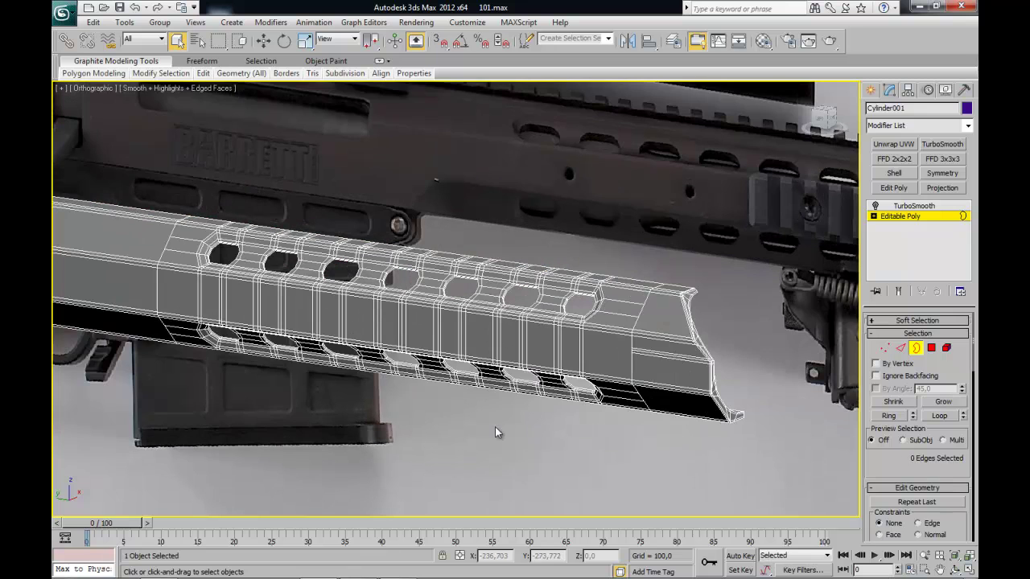
left_click(238, 42)
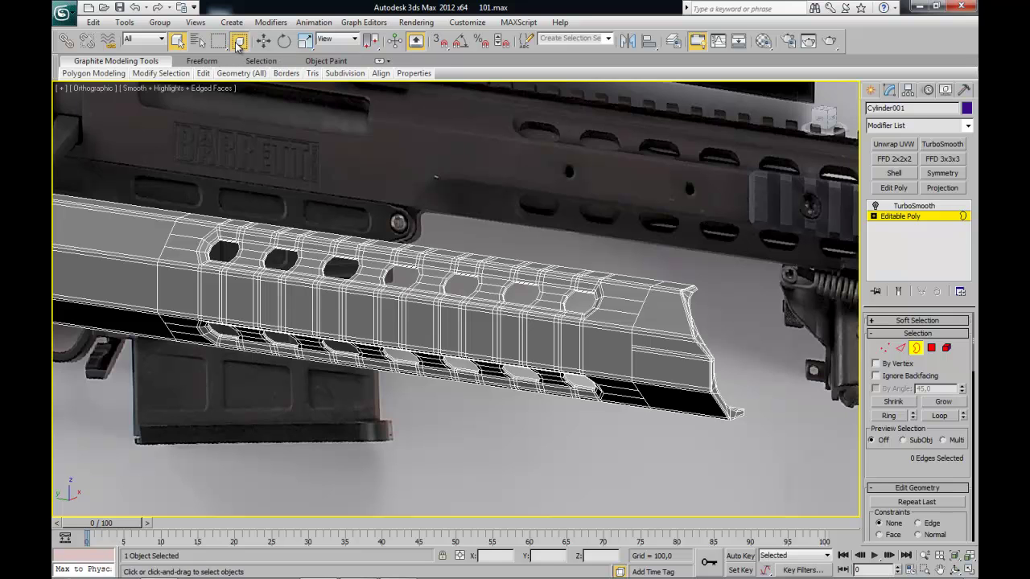
mouse_move(147, 153)
left_mouse_down()
mouse_move(659, 452)
mouse_move(645, 434)
left_mouse_up()
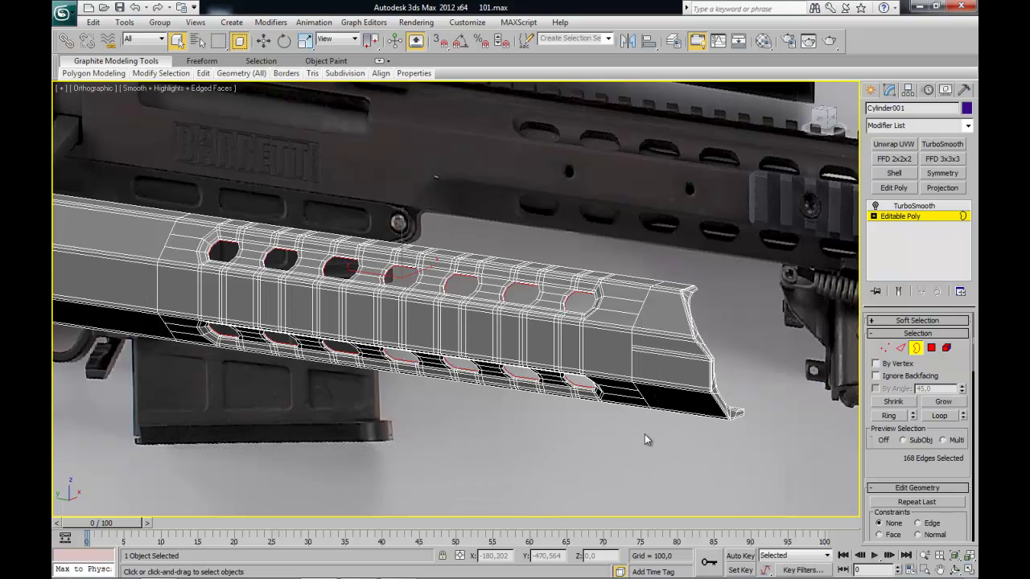
scroll(283, 400, "up", 2)
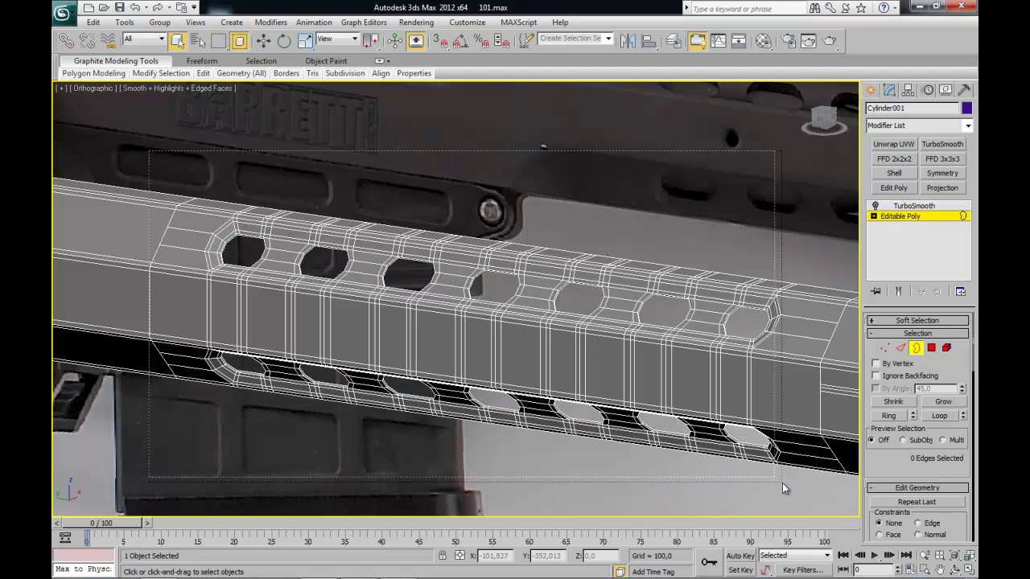
- Restore the 168-edge hole-border selection and Cap all the hole openings
left_click(494, 390)
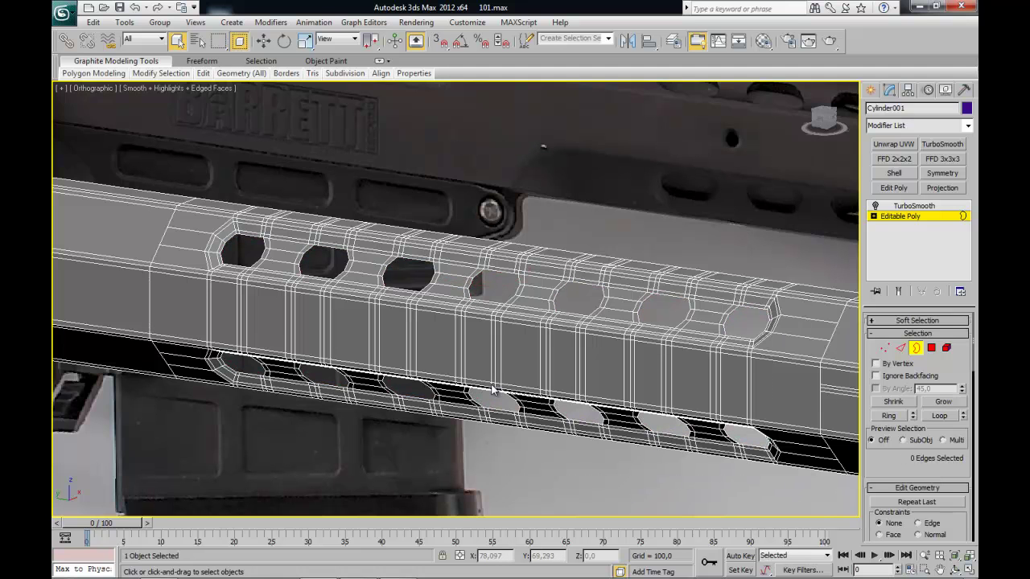
key("ctrl+z")
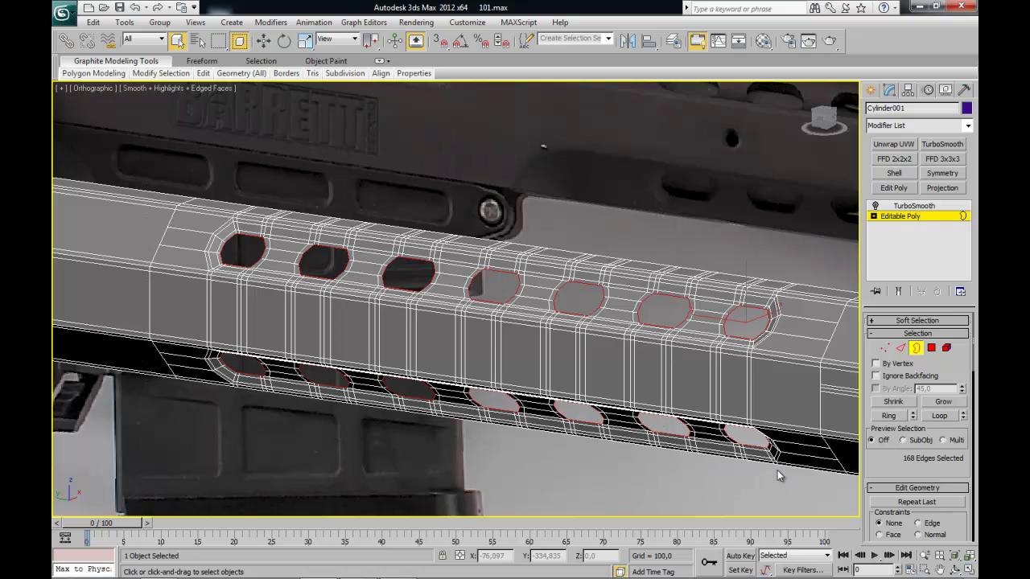
scroll(909, 447, "down", 2)
scroll(889, 434, "down", 2)
scroll(888, 434, "down", 2)
scroll(888, 436, "down", 2)
scroll(888, 437, "down", 1)
scroll(914, 483, "down", 1)
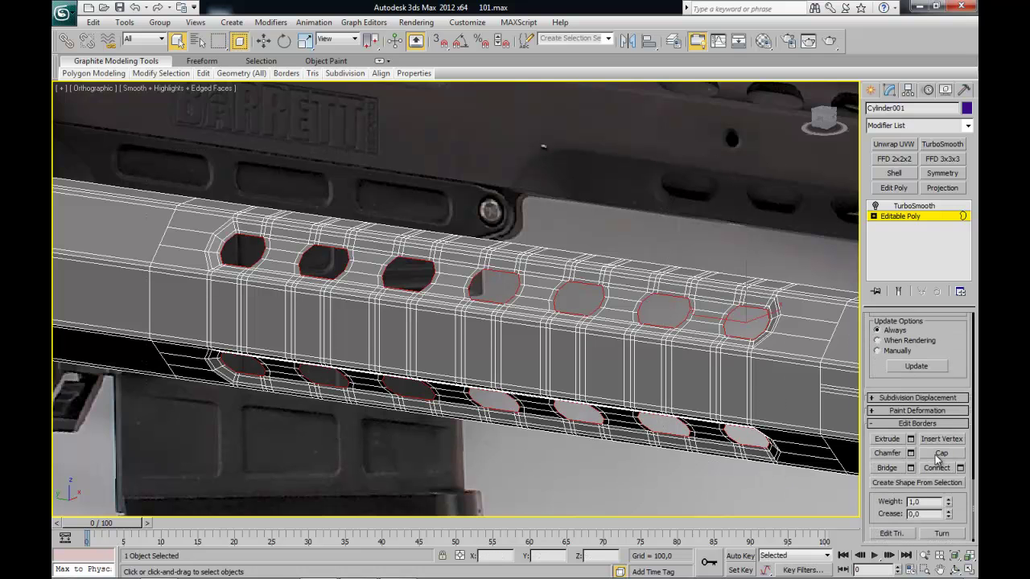
left_click(937, 459)
scroll(462, 347, "up", 3)
scroll(325, 226, "up", 2)
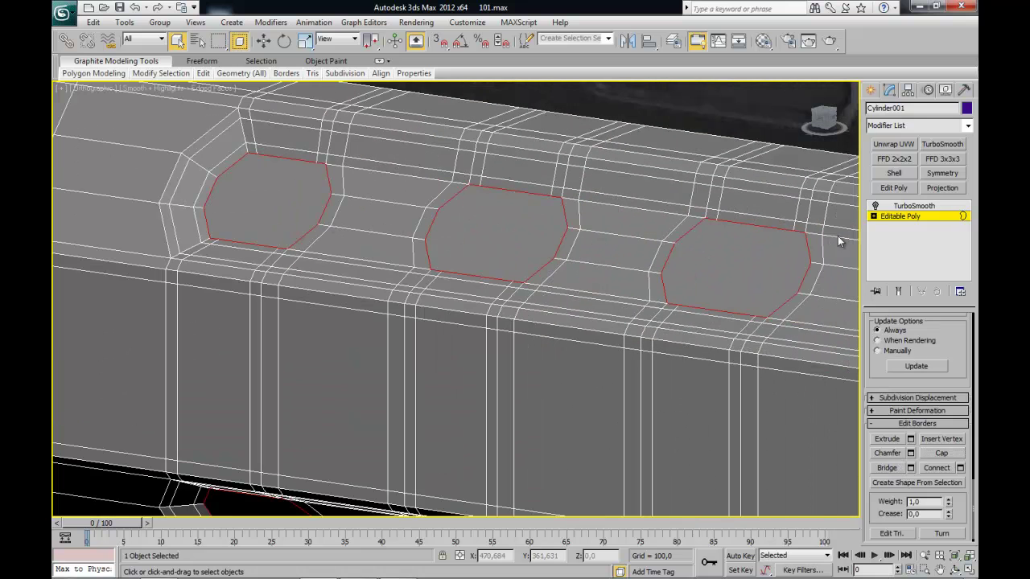
left_click(901, 217)
- In Polygon mode, select the seven cap faces of the upper hole row
left_click(933, 351)
left_click(934, 351)
left_click(310, 210)
left_click(497, 241, "ctrl")
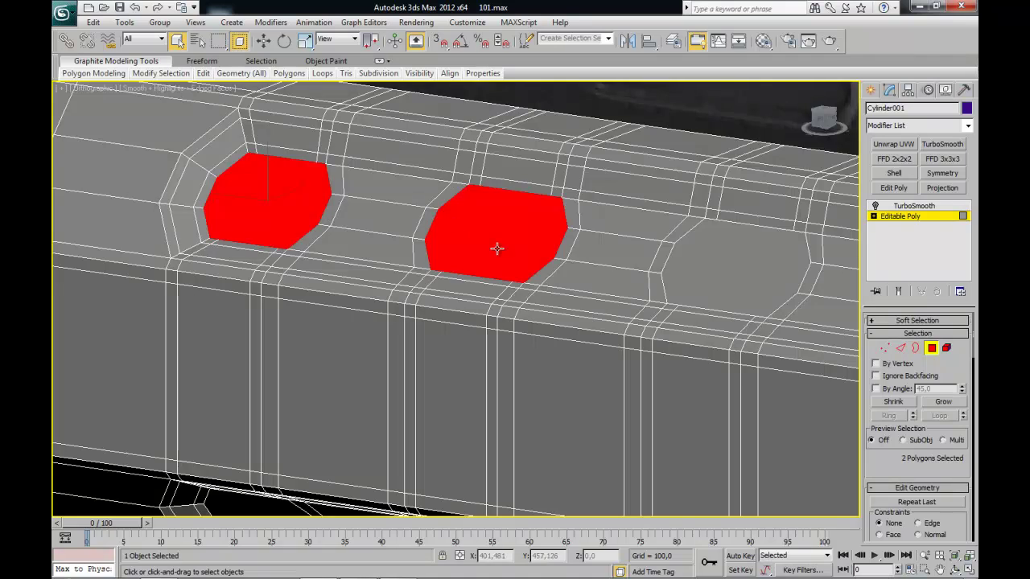
scroll(483, 233, "down", 3)
left_click(466, 258, "ctrl")
left_click(567, 261, "ctrl")
left_click(684, 282, "ctrl")
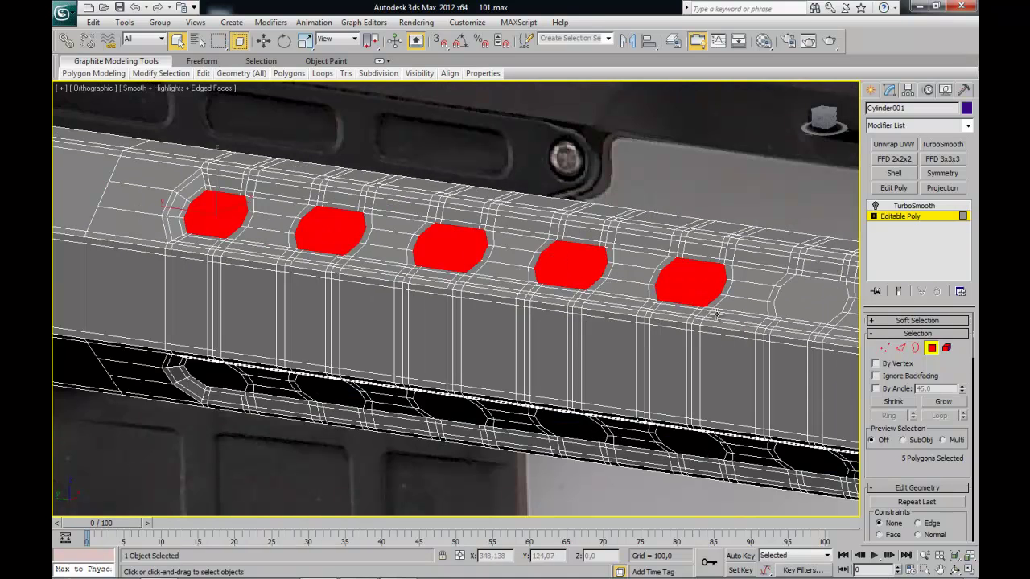
scroll(537, 258, "down", 3)
left_click(541, 268, "ctrl")
left_click(599, 275, "ctrl")
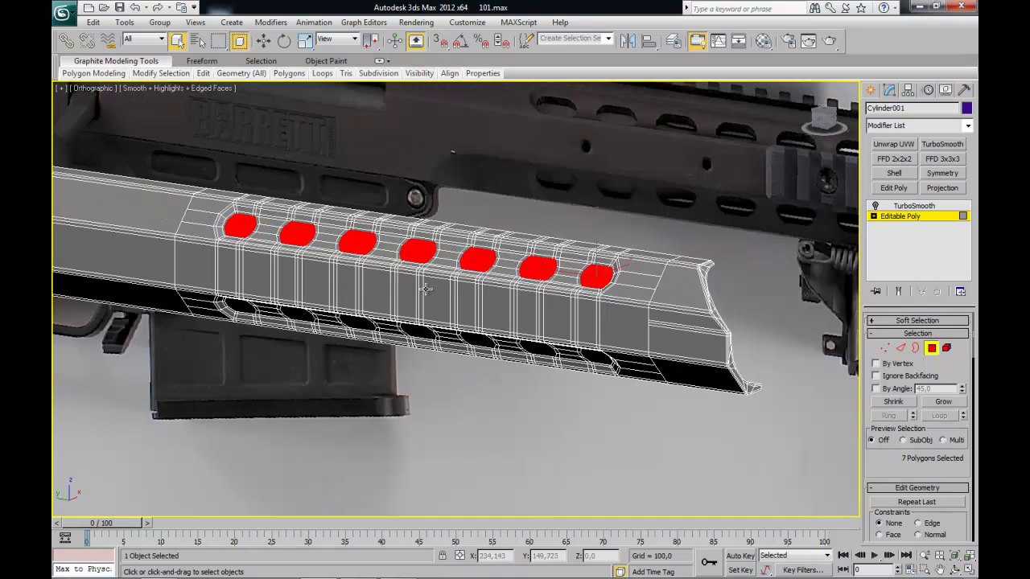
- Add the seven cap faces of the lower hole row to the selection
middle_click_drag(426, 290, 427, 258, "alt")
left_click(590, 304, "ctrl")
left_click(532, 314, "ctrl")
left_click(481, 321, "ctrl")
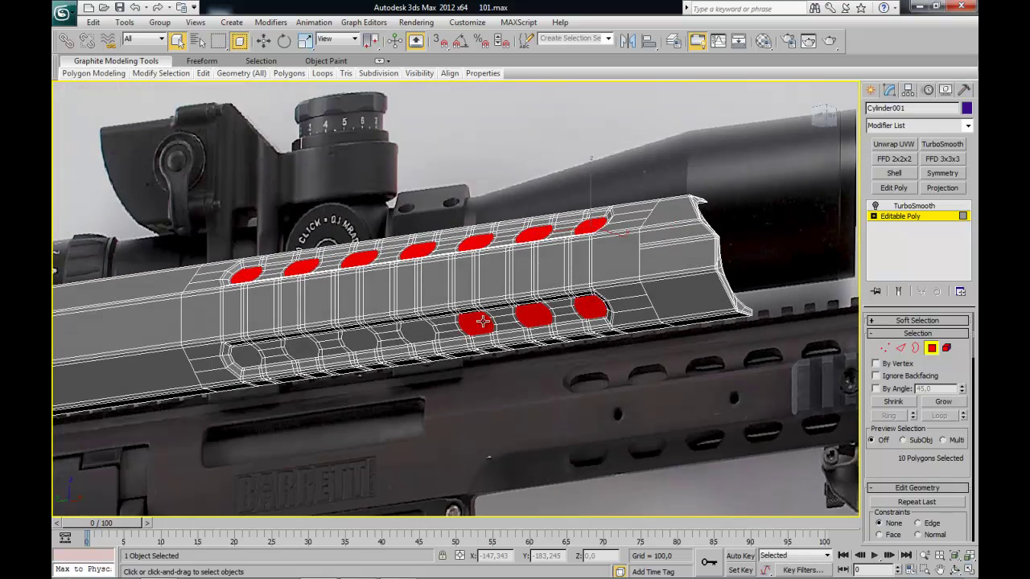
left_click(434, 327, "ctrl")
left_click(374, 338, "ctrl")
left_click(315, 354, "ctrl")
left_click(254, 354, "ctrl")
middle_click_drag(270, 342, 287, 320, "alt")
scroll(400, 347, "up", 5)
mouse_move(399, 348)
middle_mouse_down("alt")
mouse_move(379, 338)
mouse_move(322, 367)
middle_mouse_up("alt")
- Bevel the fourteen selected caps with Height -2.5 and Outline -1.5
right_click(471, 297)
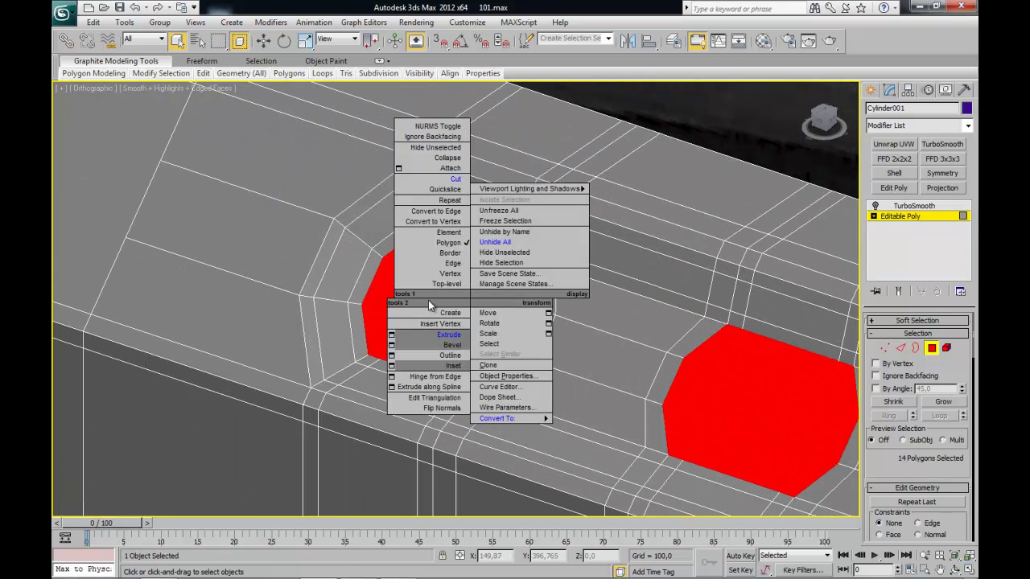
left_click(391, 355)
middle_click_drag(425, 345, 420, 365)
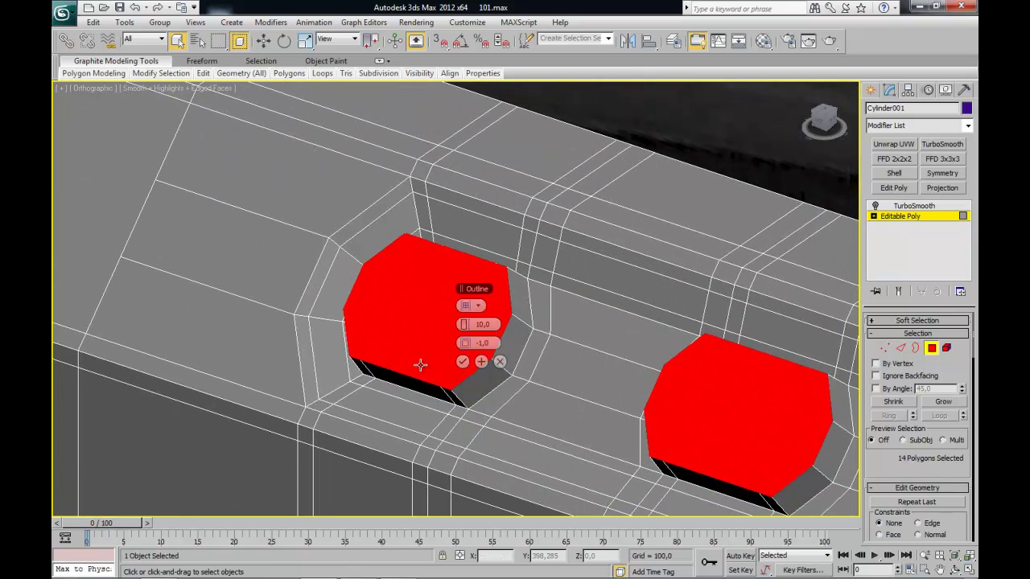
left_click_drag(474, 325, 413, 326)
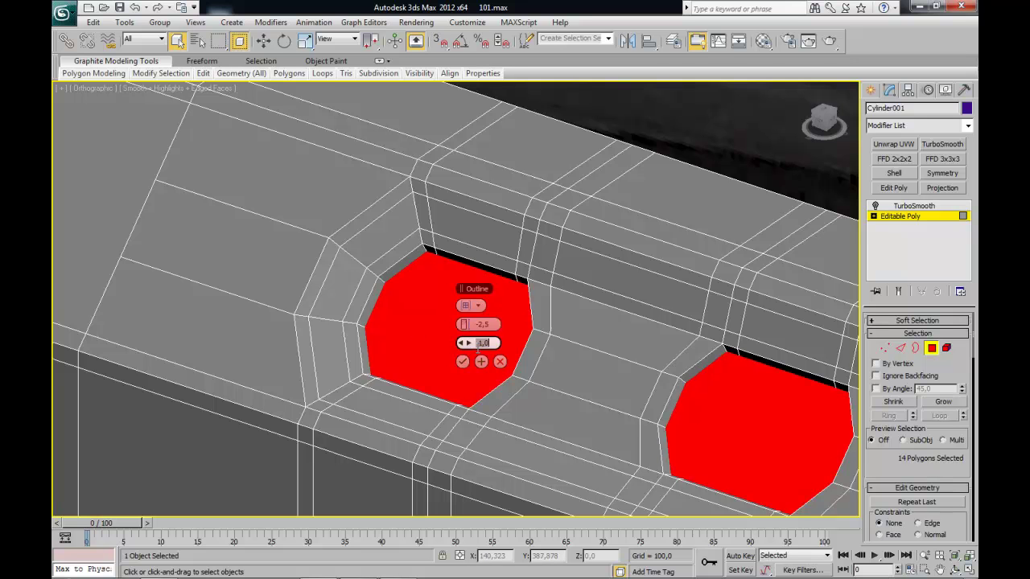
left_click_drag(469, 348, 466, 342)
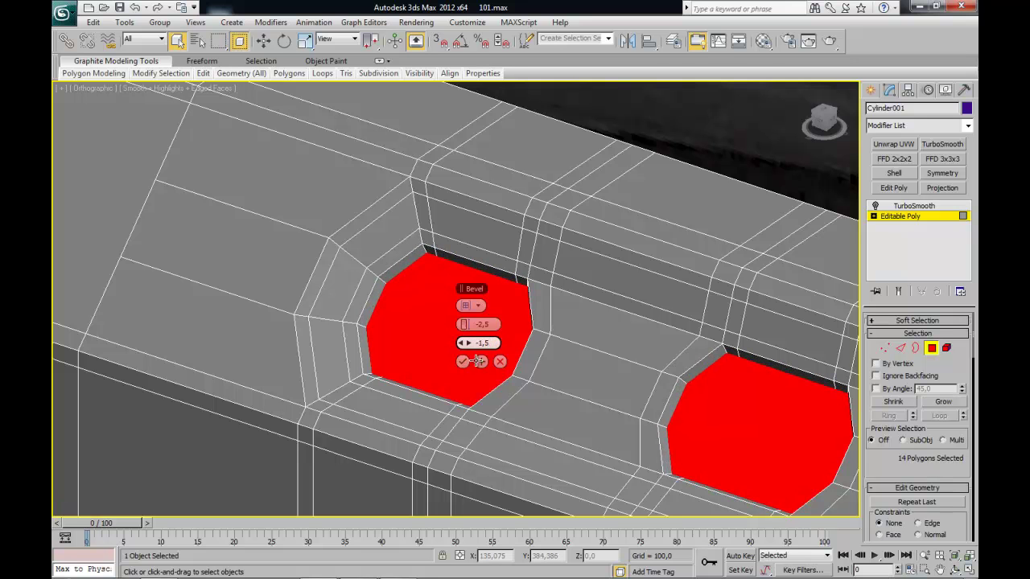
left_click(467, 361)
- Re-enter Polygon mode and zoom in on one recessed hole
left_click(946, 348)
left_click(932, 348)
middle_click_drag(541, 356, 567, 323)
scroll(462, 292, "up", 3)
scroll(416, 306, "up", 1)
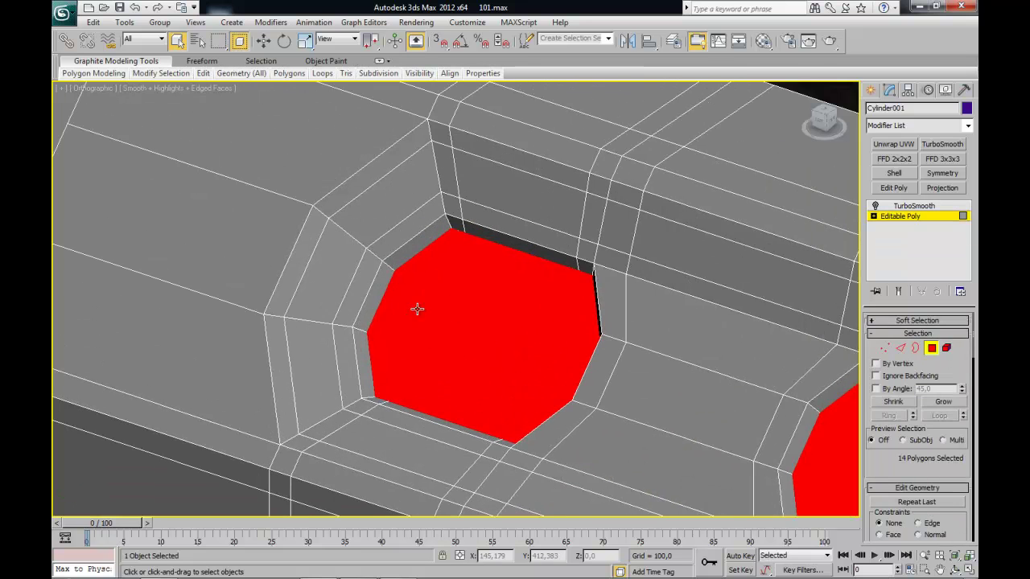
scroll(507, 328, "up", 3)
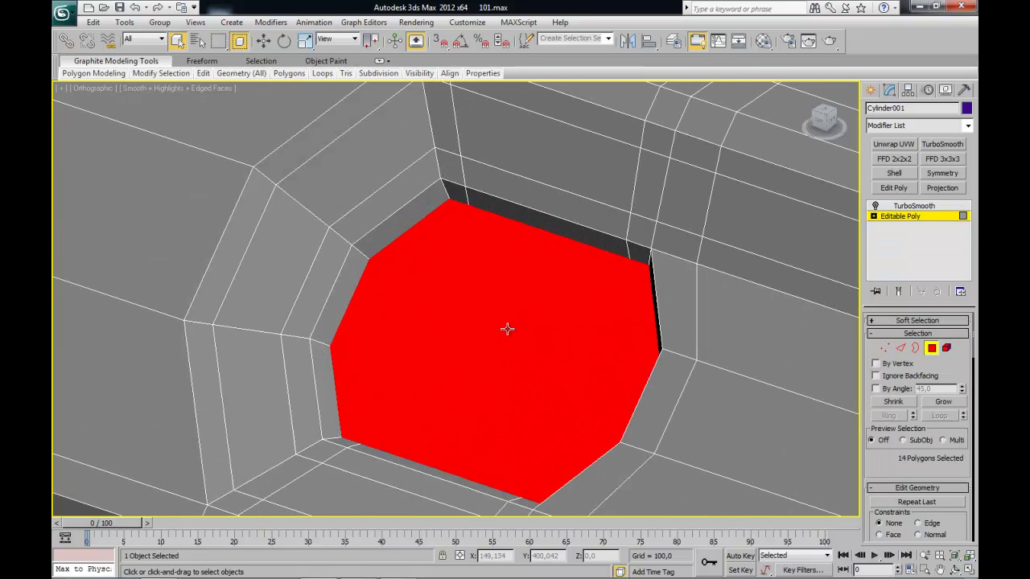
- Chamfer the selected hole-rim edges by about 1.1 (1.098)
left_click(900, 348)
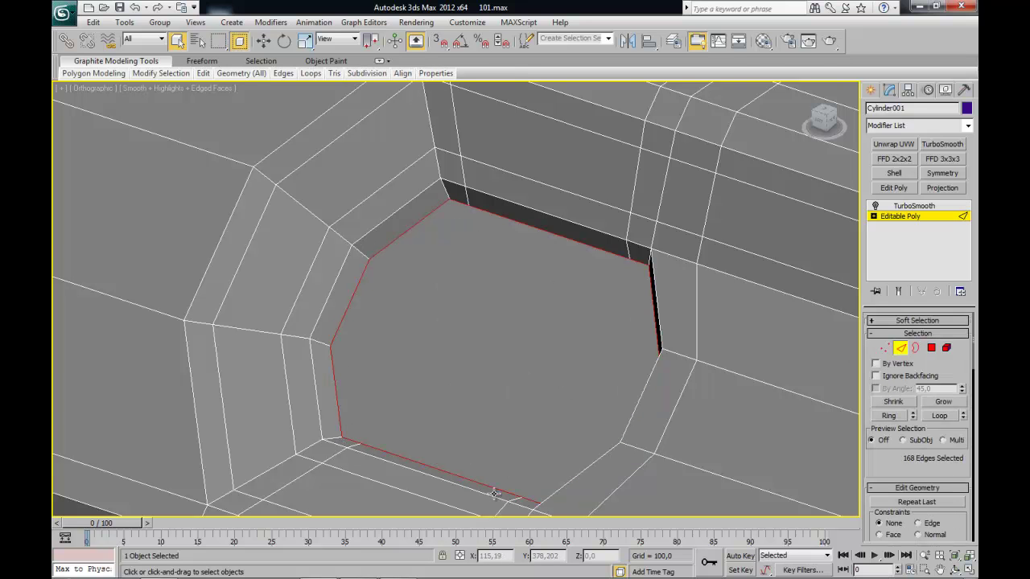
scroll(495, 494, "down", 3)
scroll(523, 338, "up", 3)
scroll(539, 302, "up", 2)
right_click(538, 277)
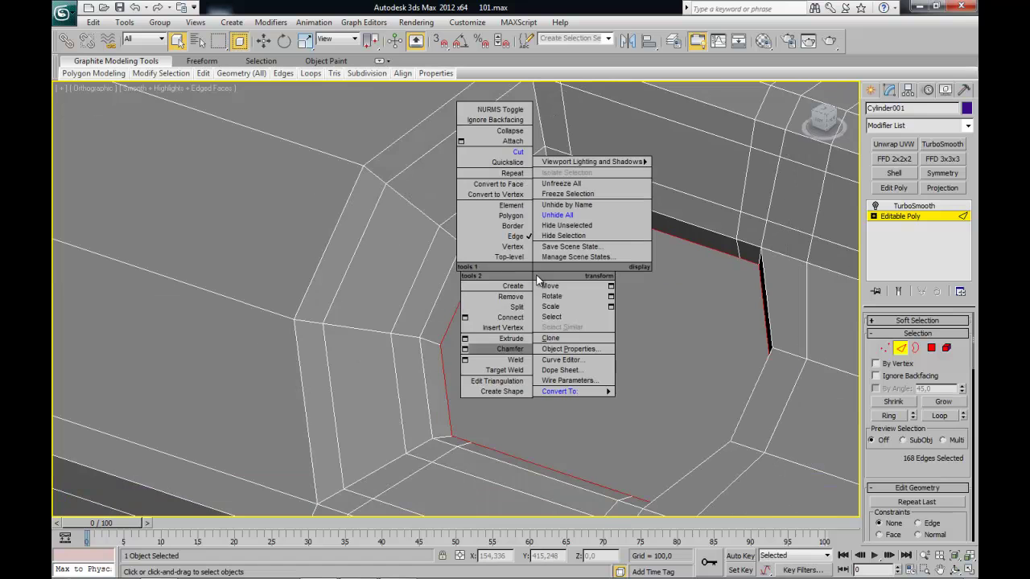
left_click(465, 348)
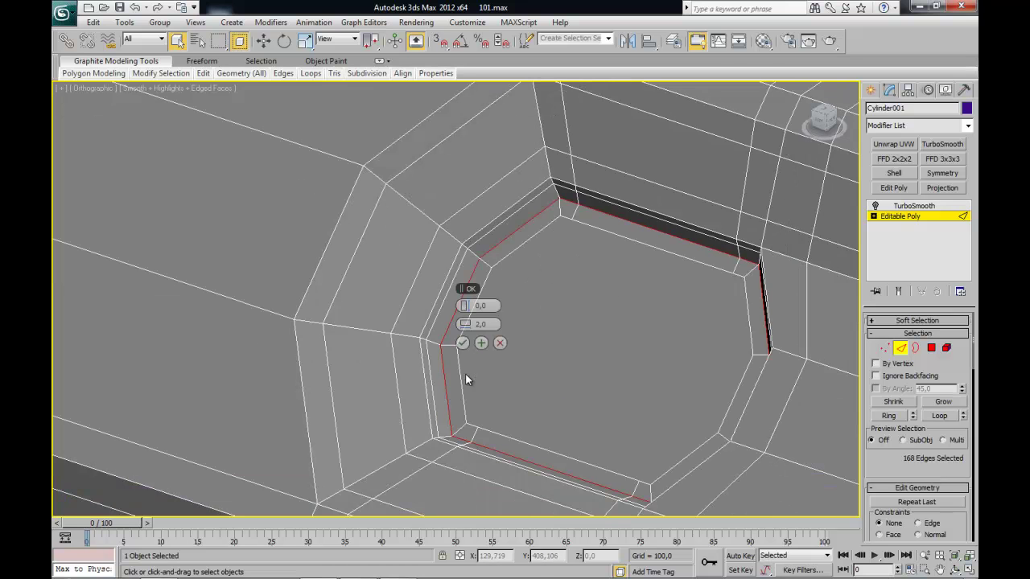
left_click_drag(468, 324, 464, 325)
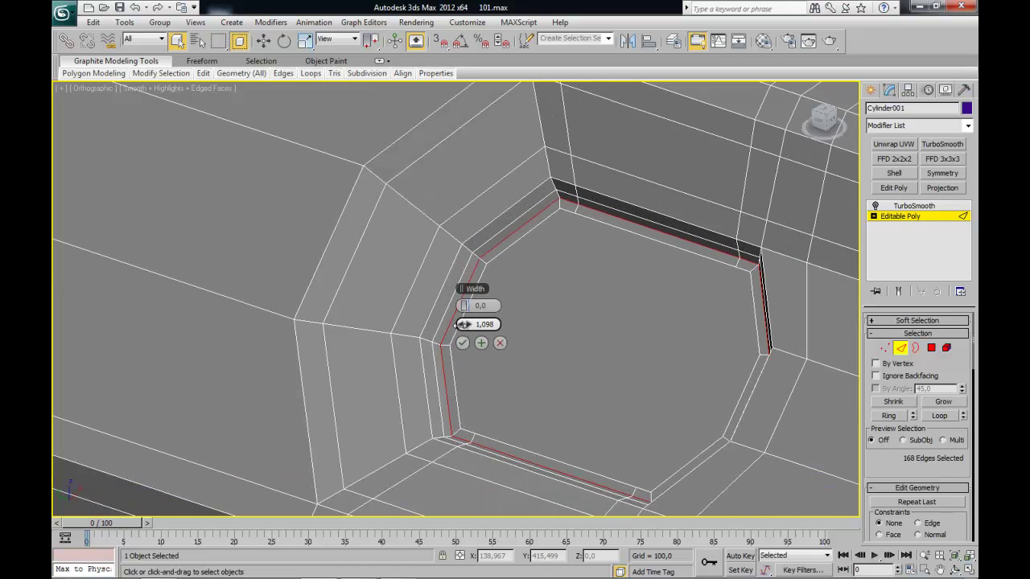
left_click(464, 344)
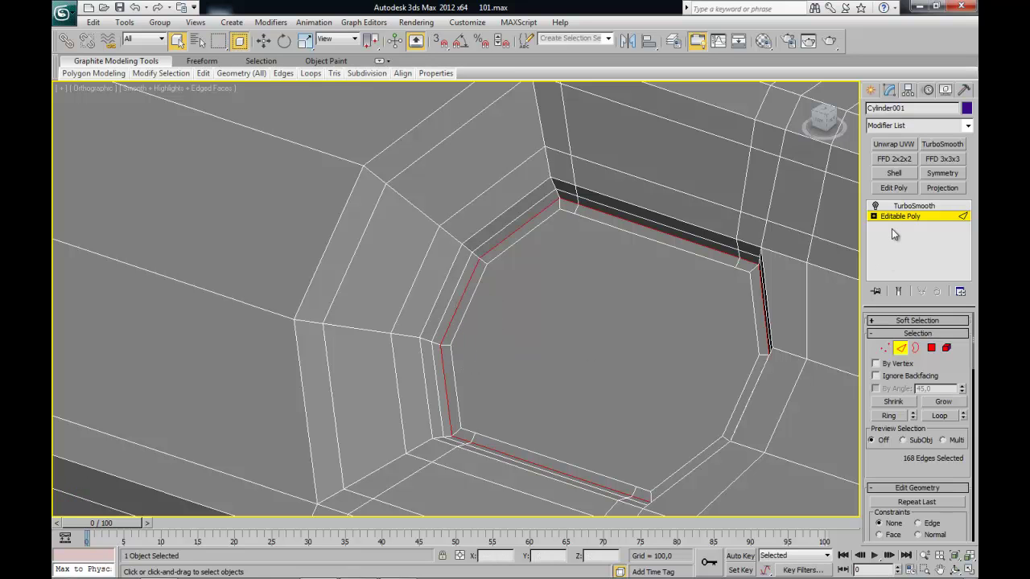
- Enable TurboSmooth, inspect the smoothed vent slots, and switch to the Left view
left_click(912, 206)
left_click(876, 206)
middle_click_drag(566, 336, 525, 335)
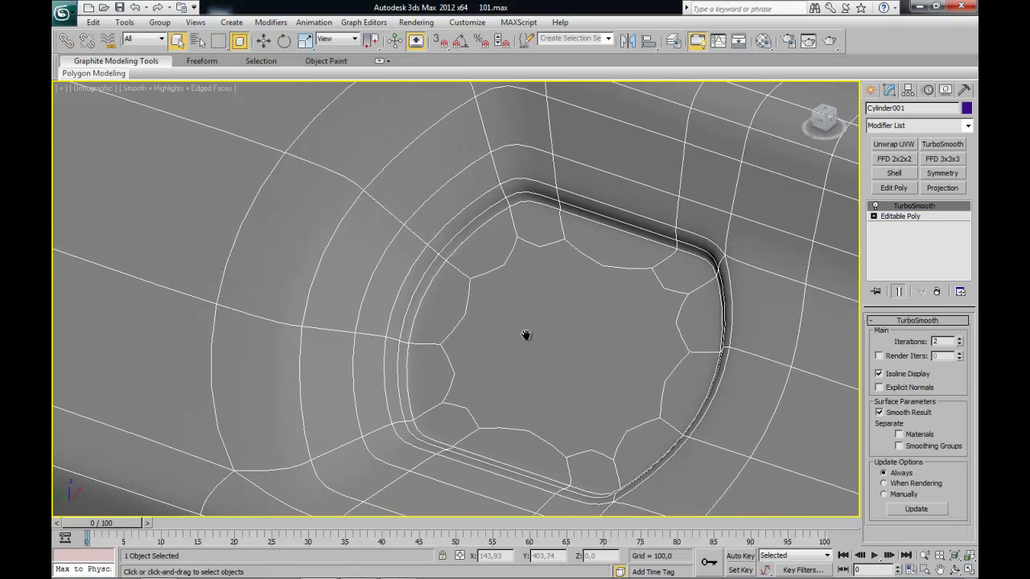
key("F4")
scroll(525, 335, "down", 3)
scroll(368, 322, "down", 2)
scroll(368, 322, "down", 3)
mouse_move(565, 391)
middle_mouse_down()
mouse_move(395, 345)
mouse_move(486, 360)
mouse_move(441, 277)
mouse_move(587, 276)
mouse_move(581, 352)
mouse_move(582, 292)
mouse_move(843, 134)
middle_mouse_up()
scroll(416, 354, "up", 3)
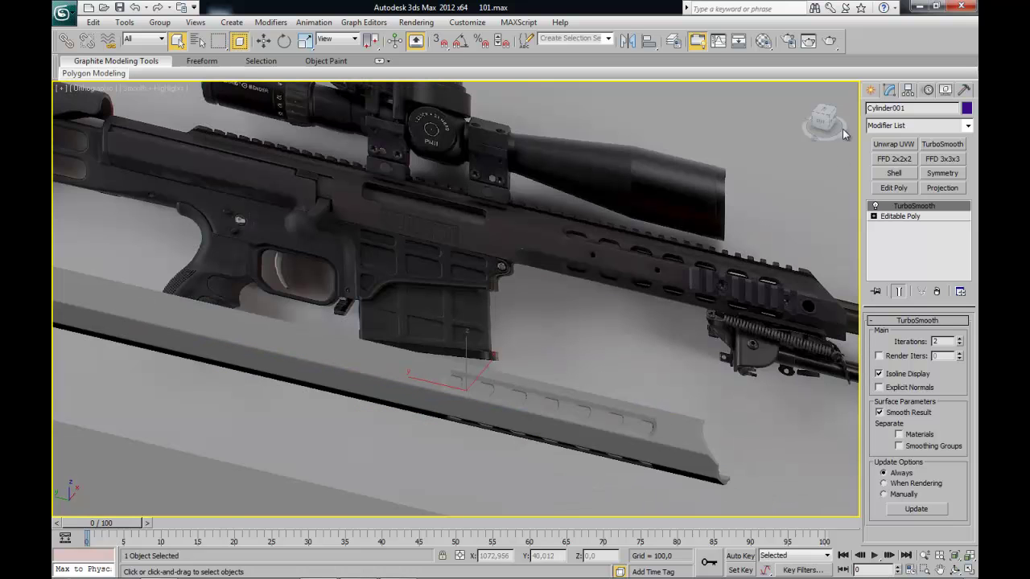
left_click(813, 126)
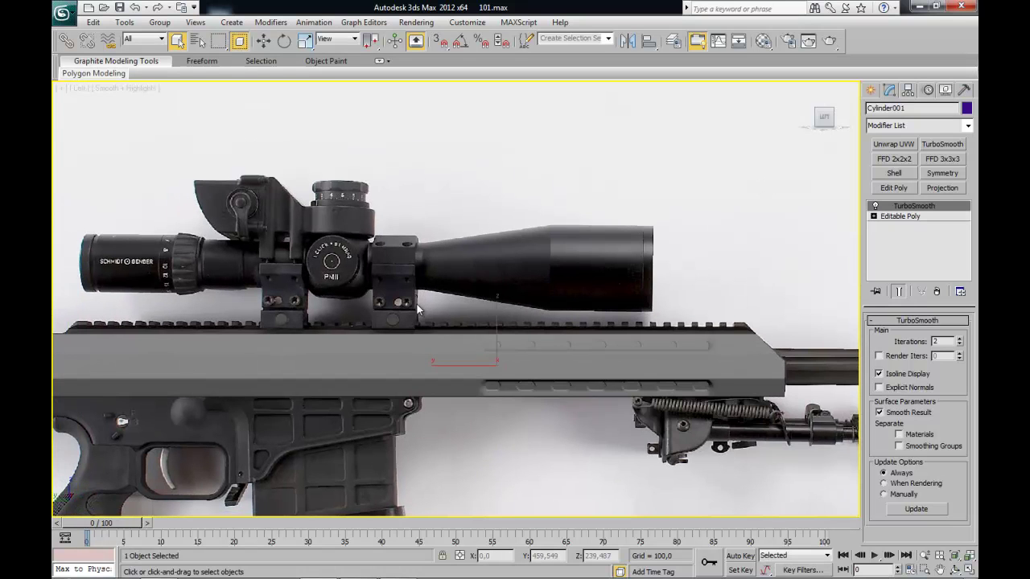
- Hide the handguard tube in the side view
scroll(338, 389, "up", 4)
right_click(493, 288)
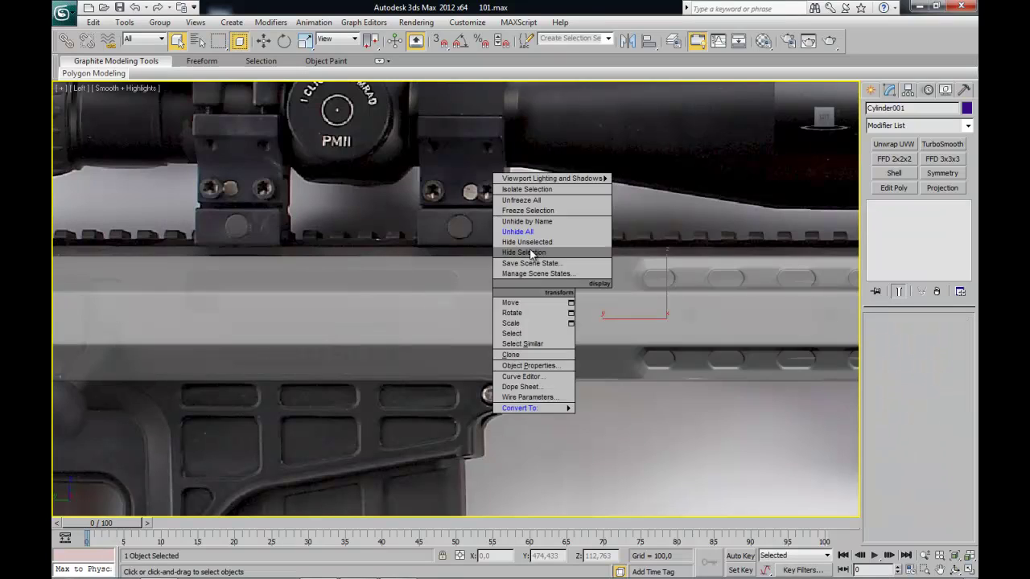
left_click(531, 254)
- Frame the BARRETT marking on the reference, then Unhide All to restore Cylinder001
middle_click_drag(525, 368, 551, 340)
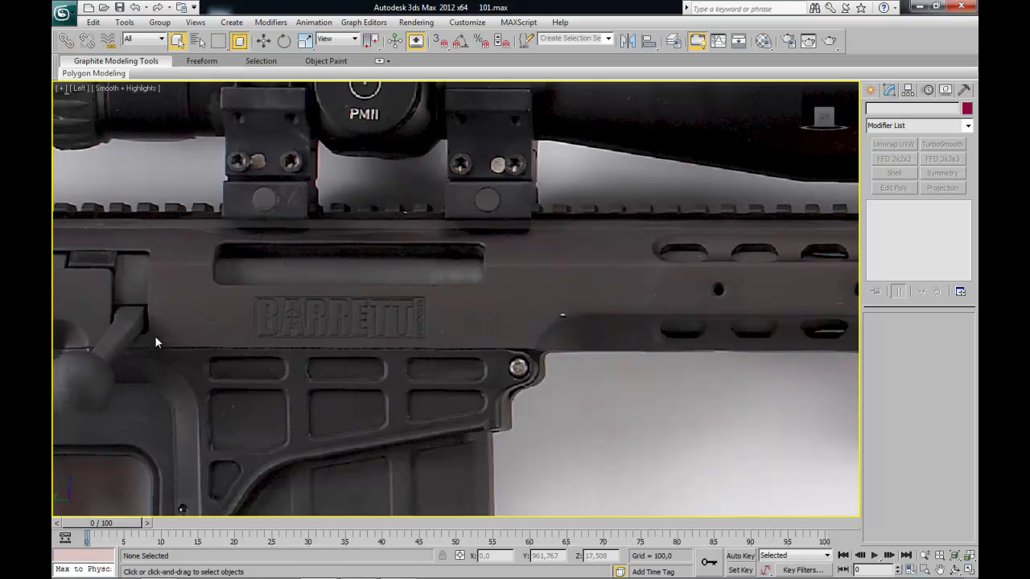
middle_click_drag(675, 290, 554, 292)
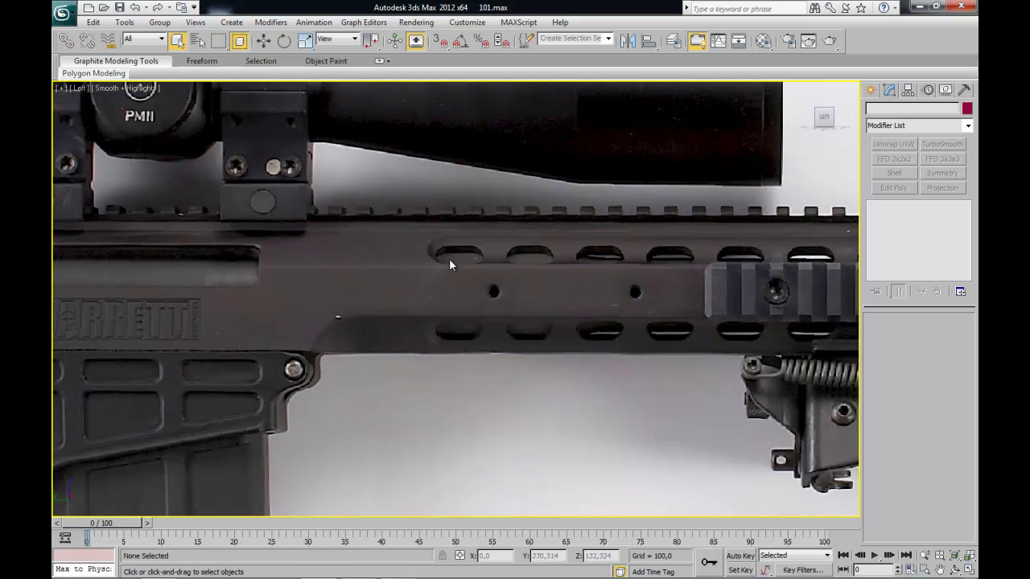
middle_click_drag(449, 265, 475, 289)
middle_click_drag(514, 358, 458, 288)
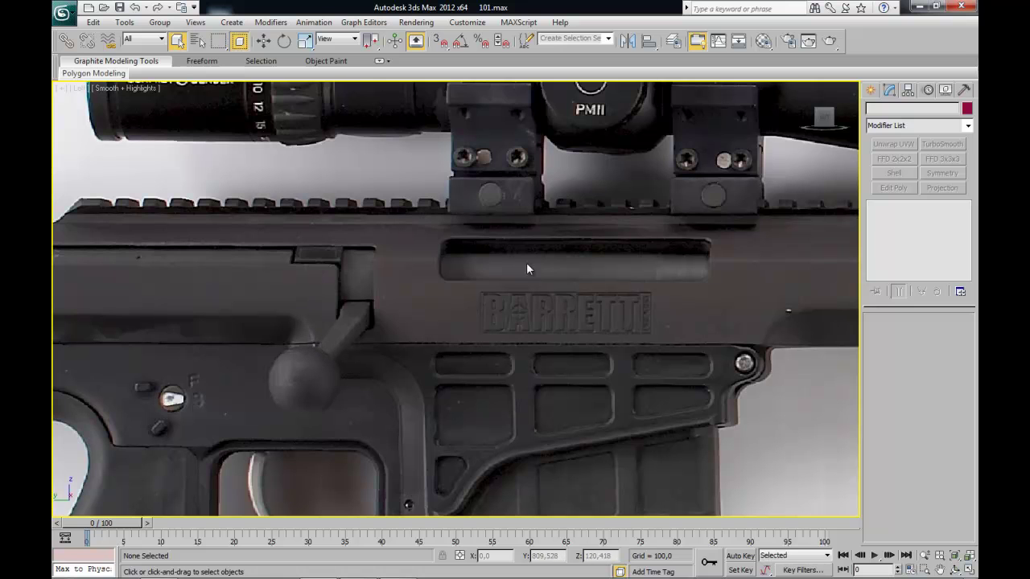
right_click(488, 313)
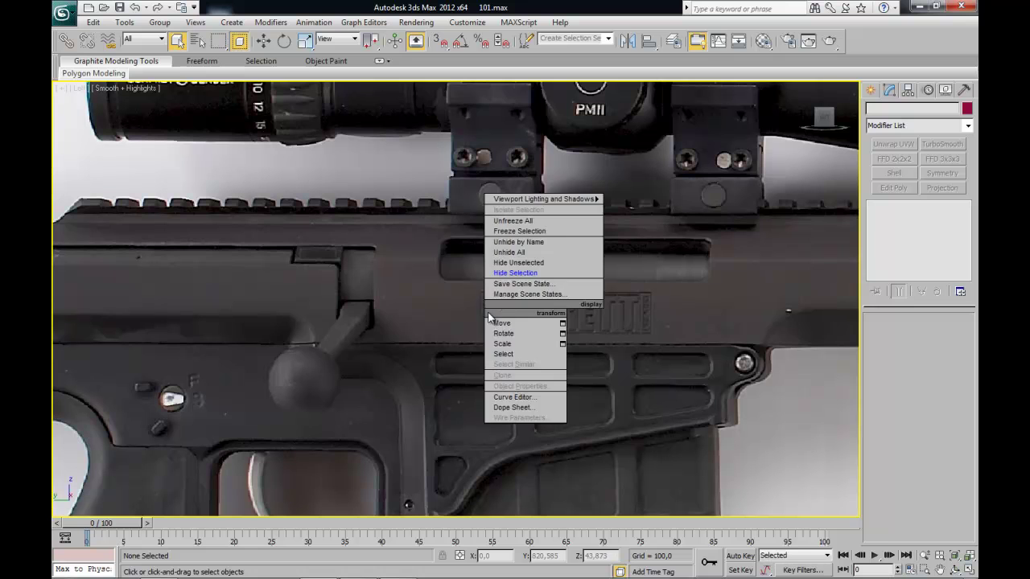
left_click(541, 279)
- In Edge mode, enable crossing selection and select the 14 long edges of the tube
left_click(902, 216)
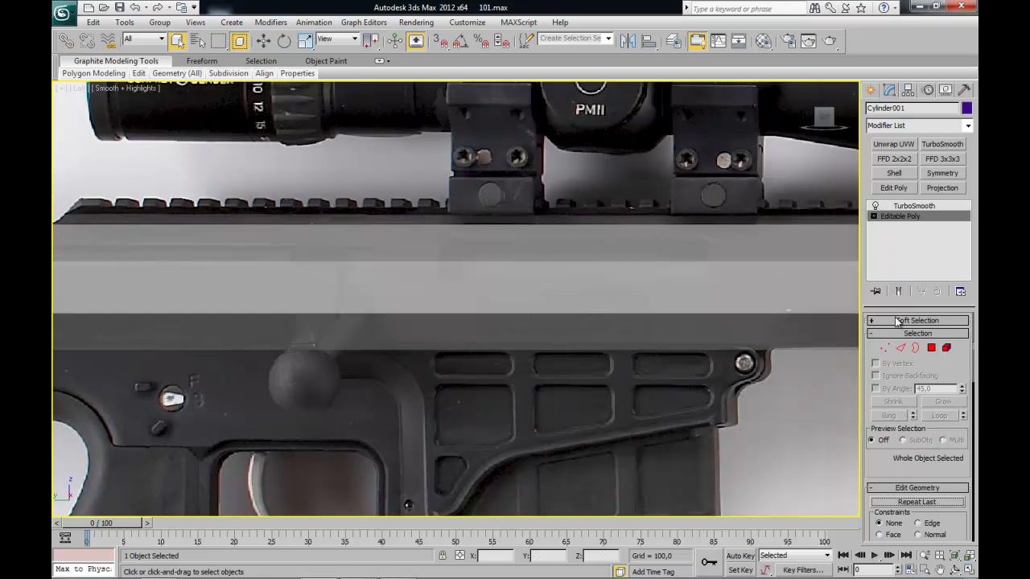
left_click(900, 347)
middle_click_drag(270, 351, 365, 350)
left_click_drag(381, 417, 544, 181)
key("F4")
middle_click_drag(316, 346, 326, 345)
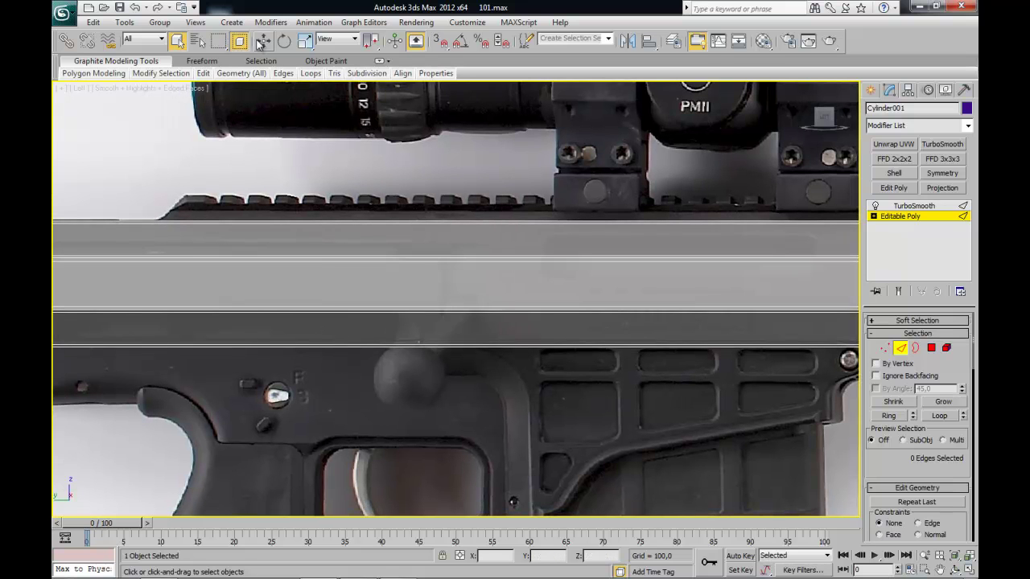
left_click(238, 44)
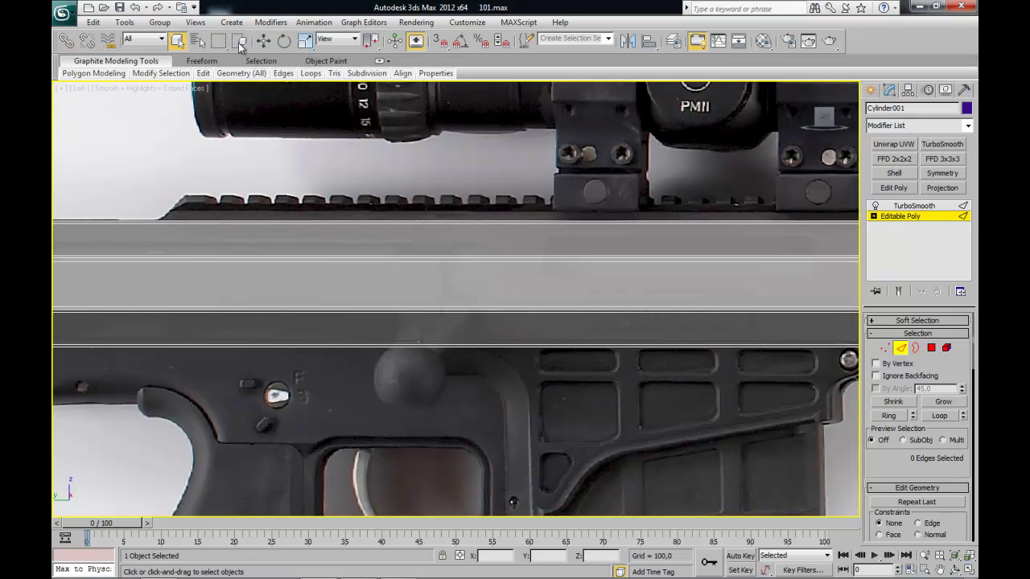
left_click_drag(286, 140, 463, 384)
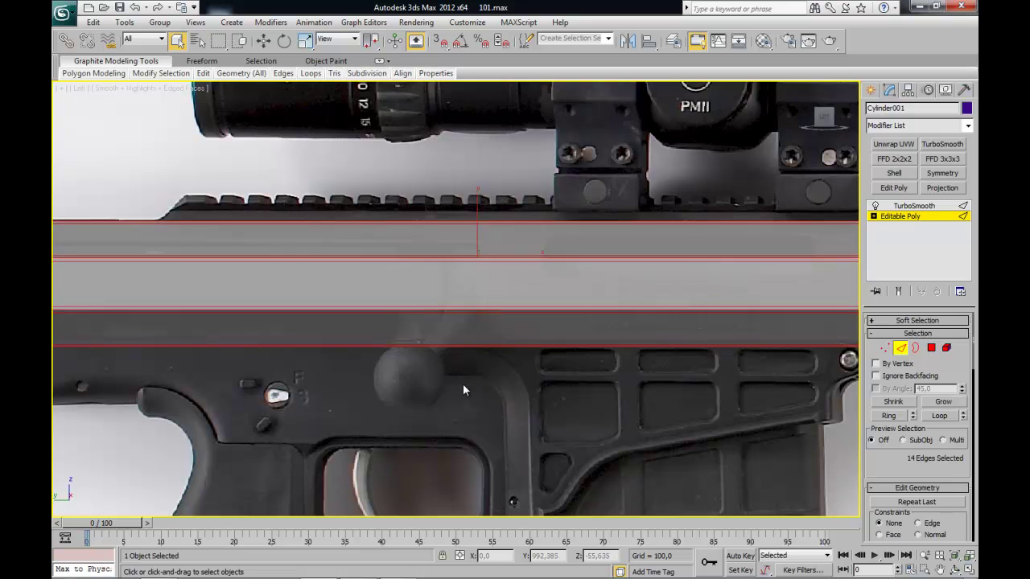
mouse_move(400, 379)
middle_mouse_down()
mouse_move(406, 387)
mouse_move(378, 372)
middle_mouse_up()
scroll(338, 298, "up", 2)
- Connect the selected edges with a new loop slid toward the rear, using Apply and Continue
right_click(340, 299)
left_click(343, 354)
left_click_drag(465, 343, 390, 347)
left_click(481, 361)
- Correct the edge set and slide the next connecting loop to about 79, then apply
middle_click_drag(481, 361, 274, 413)
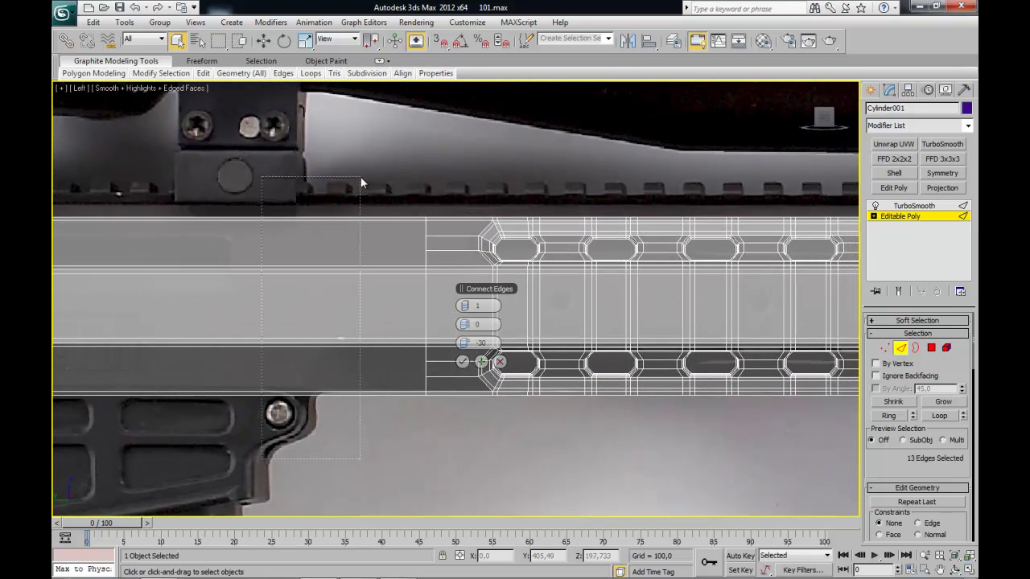
left_click_drag(462, 344, 303, 343)
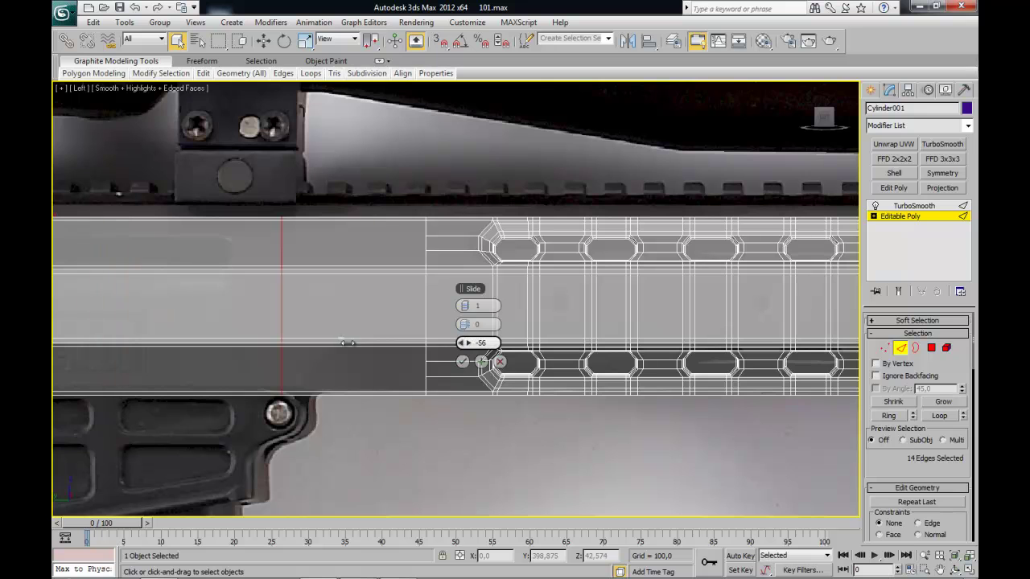
left_click_drag(220, 445, 248, 410, "alt")
middle_click_drag(248, 409, 256, 390)
left_click_drag(257, 391, 255, 387, "ctrl")
left_click_drag(490, 343, 502, 343)
left_click_drag(227, 341, 883, 333)
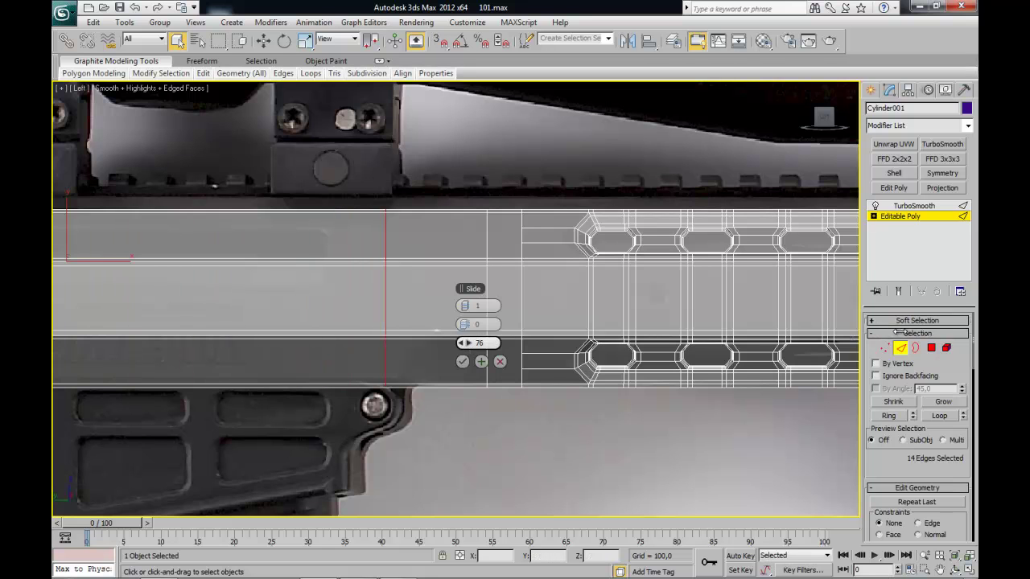
left_click_drag(883, 333, 913, 335)
left_click(480, 362)
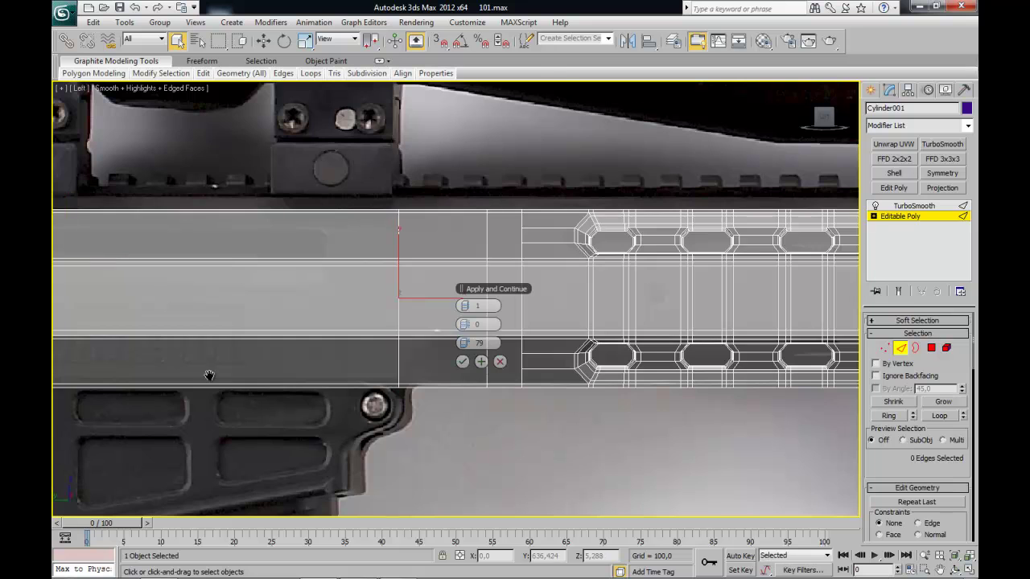
- Confirm the last loop slid slightly back, then select two long edges at the rear
middle_click_drag(207, 372, 571, 370)
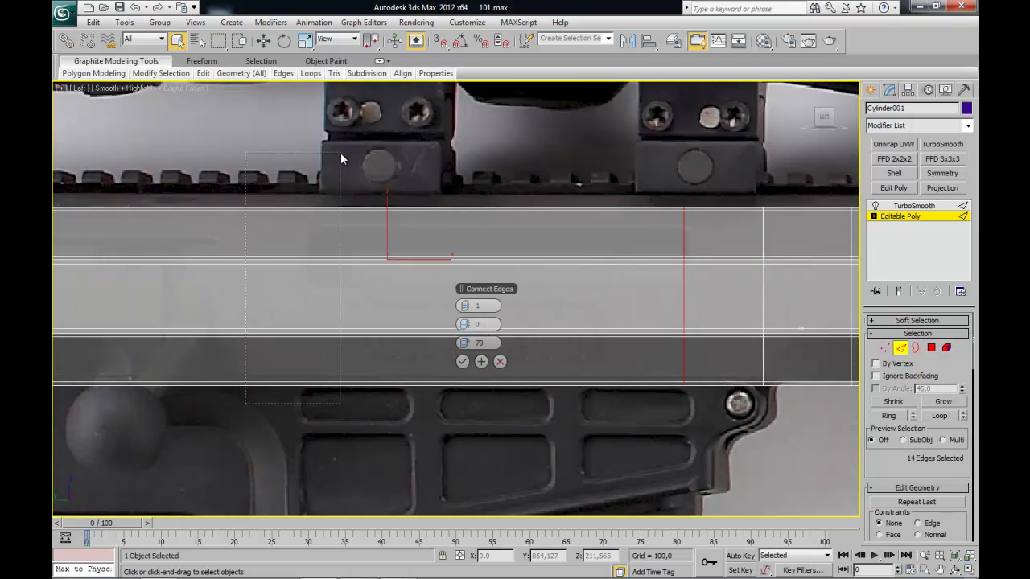
middle_click_drag(344, 161, 534, 161)
left_click_drag(465, 343, 91, 363)
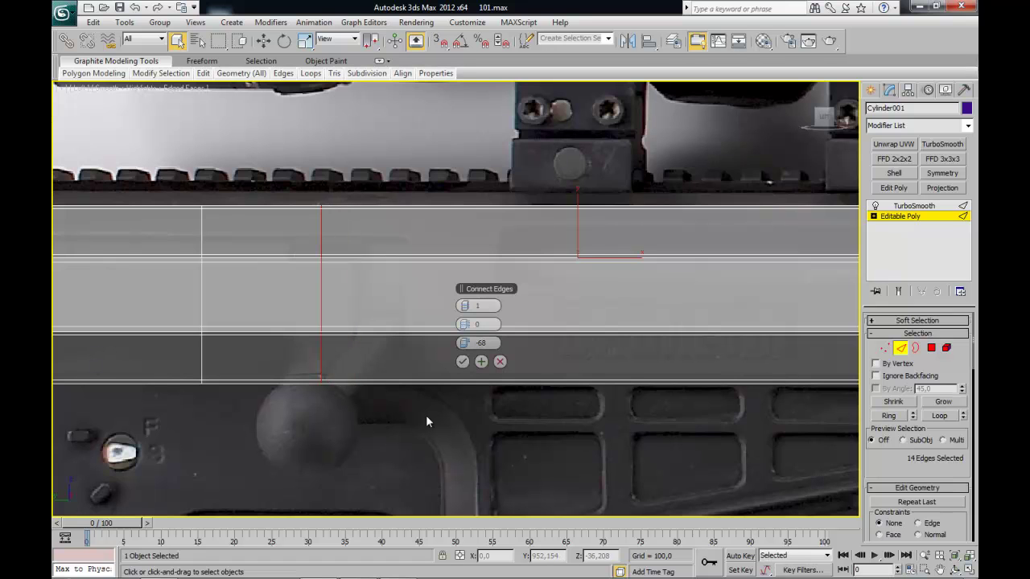
left_click(463, 362)
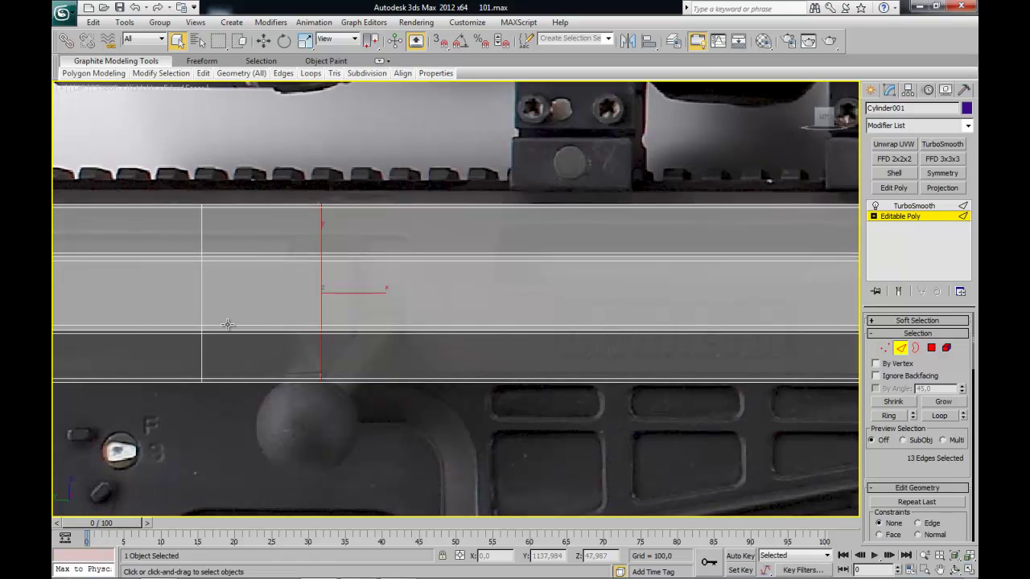
left_click(227, 325)
left_click(233, 335, "ctrl")
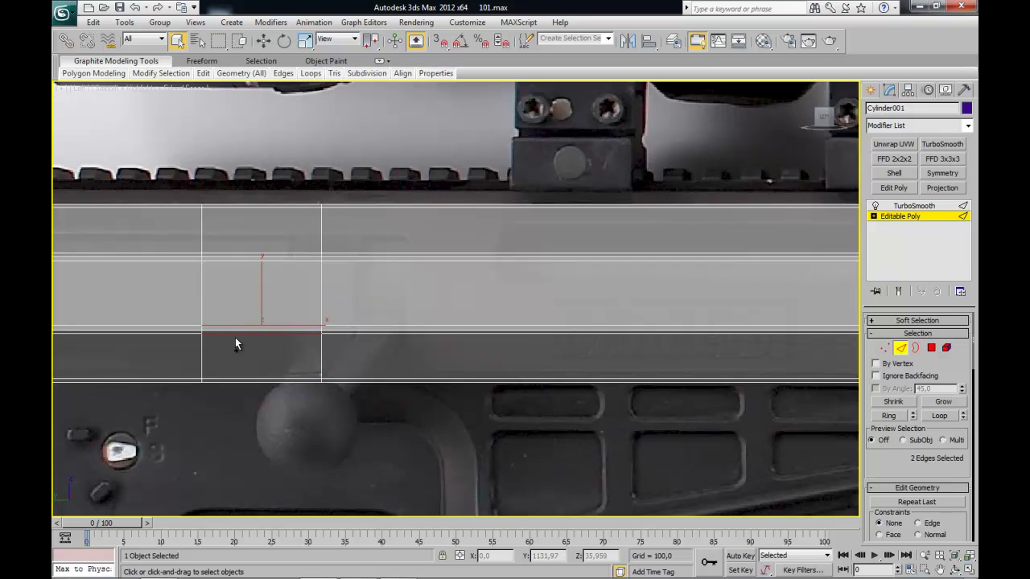
- Select several long edges running toward the front, then clear the selection
middle_click_drag(309, 401, 315, 387, "alt")
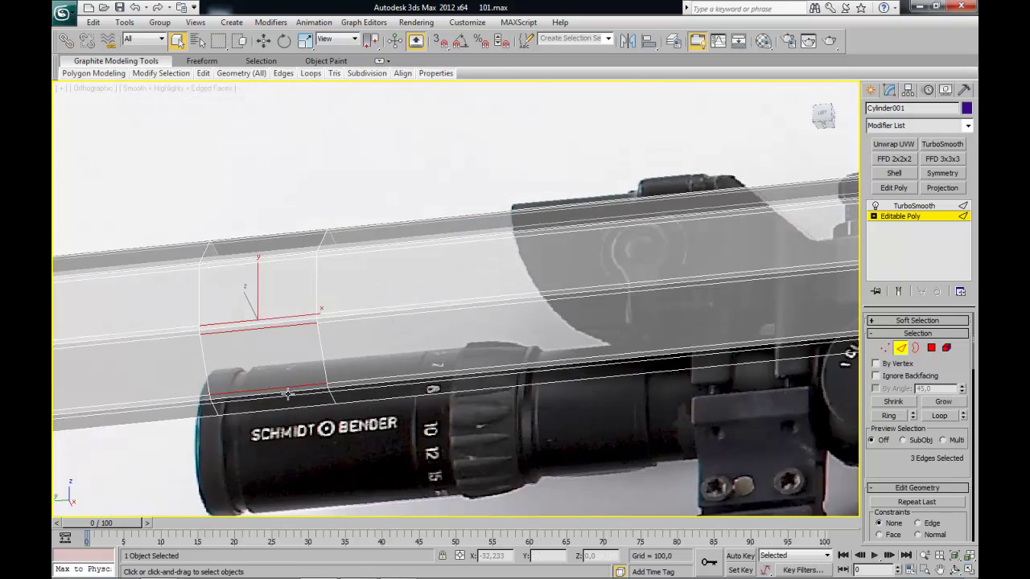
left_click(315, 271, "ctrl")
left_click(318, 282, "ctrl")
left_click(351, 367, "ctrl")
left_click(352, 374, "ctrl")
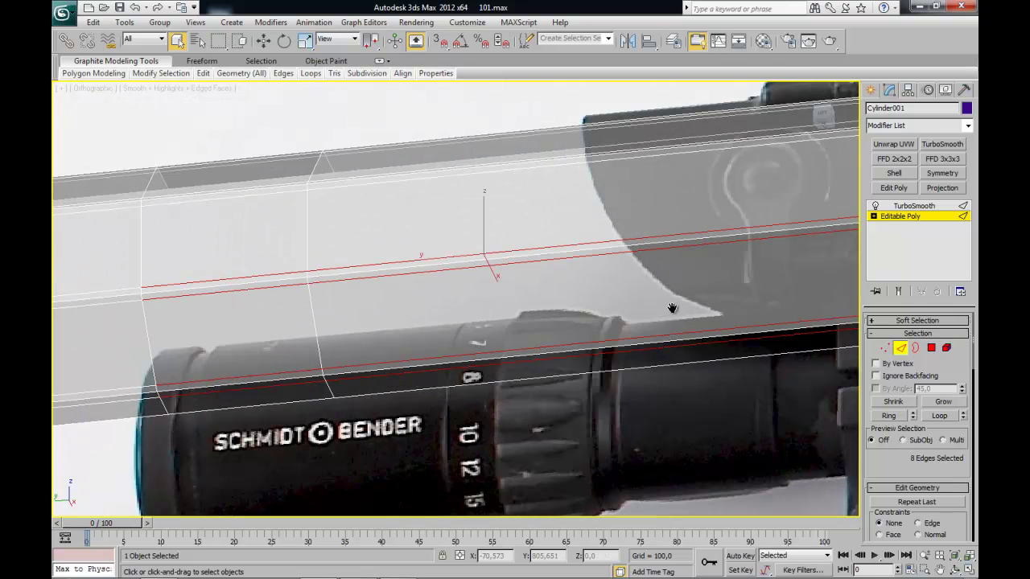
middle_click_drag(354, 376, 590, 246)
left_click(591, 249, "ctrl")
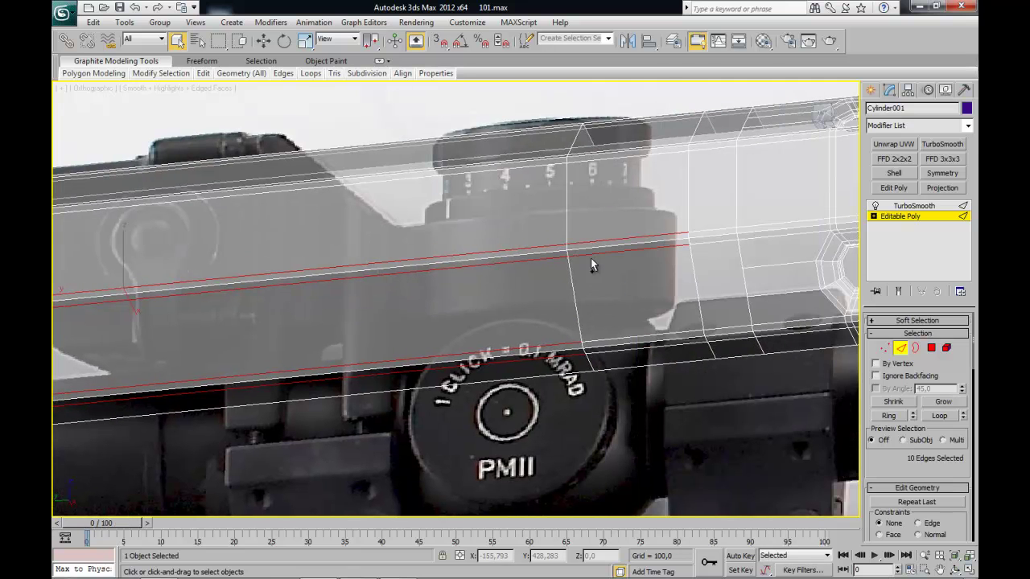
left_click(610, 342, "ctrl")
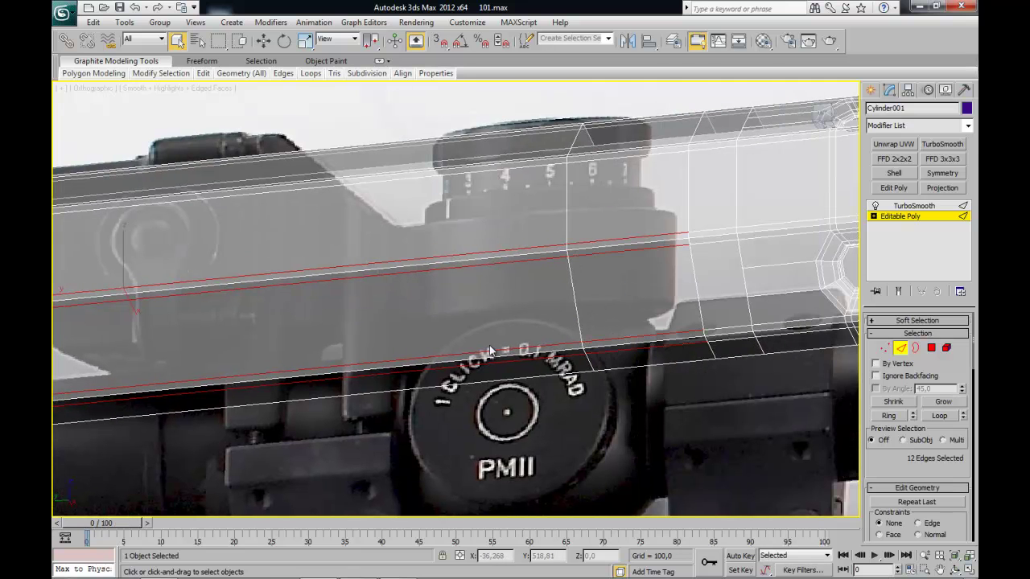
scroll(532, 358, "down", 2)
mouse_move(476, 345)
middle_mouse_down()
mouse_move(416, 376)
mouse_move(467, 384)
middle_mouse_up()
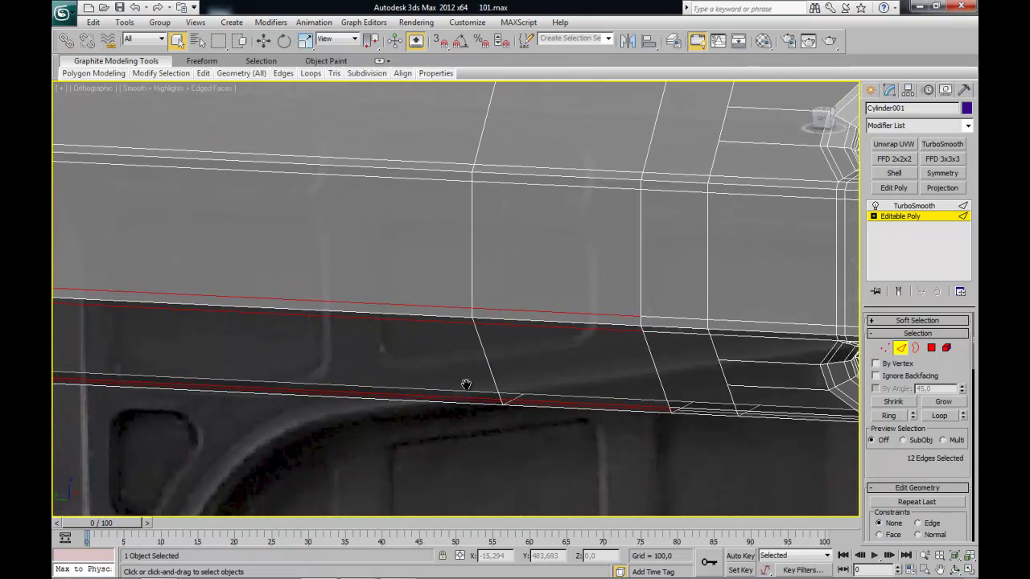
key("ctrl+d")
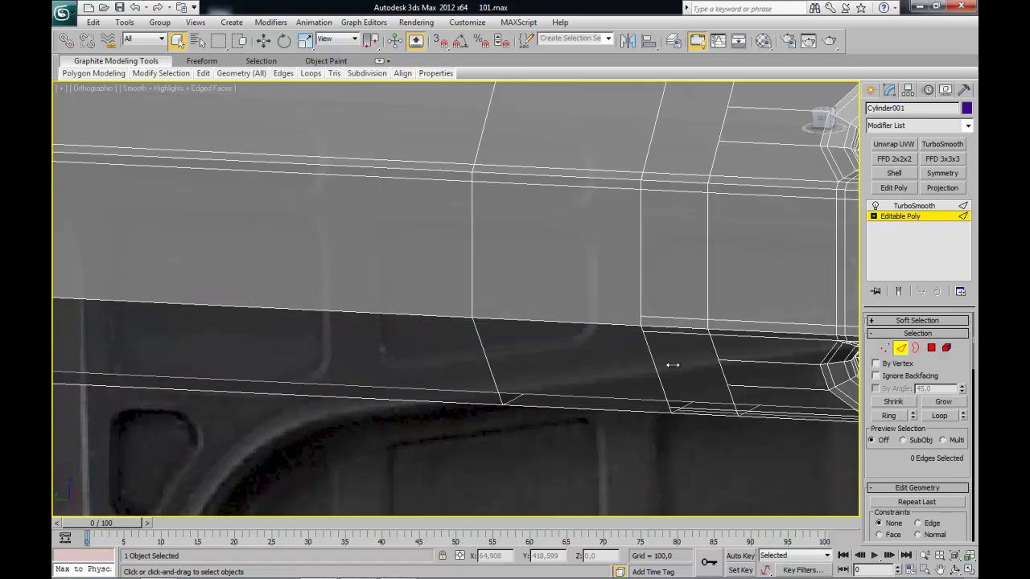
- Check a vertex on the rear loop in Vertex mode, then return to Edge mode
left_click(884, 348)
left_click(466, 316)
key("ctrl+z")
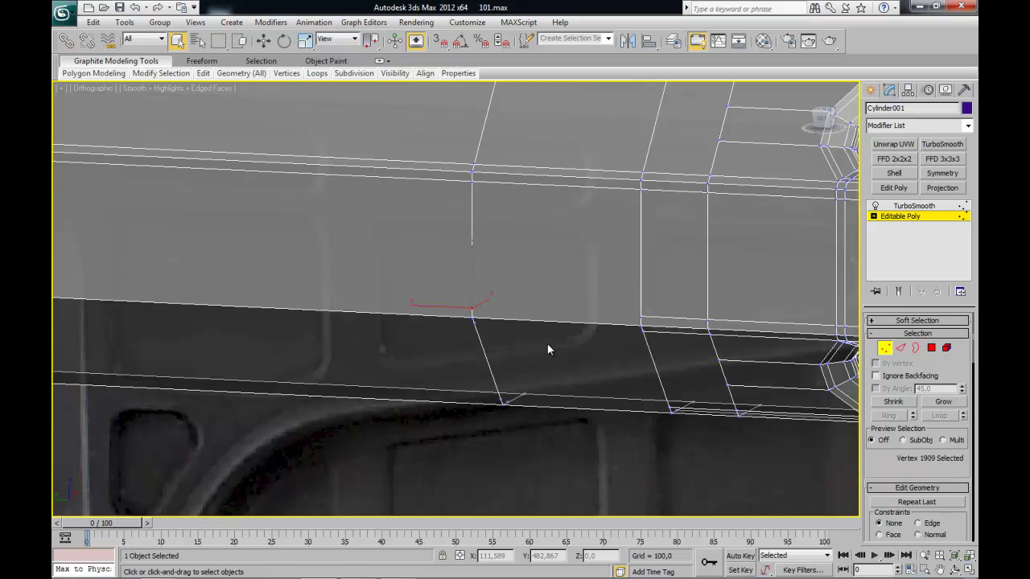
left_click(900, 347)
left_click(470, 376)
left_click(882, 353)
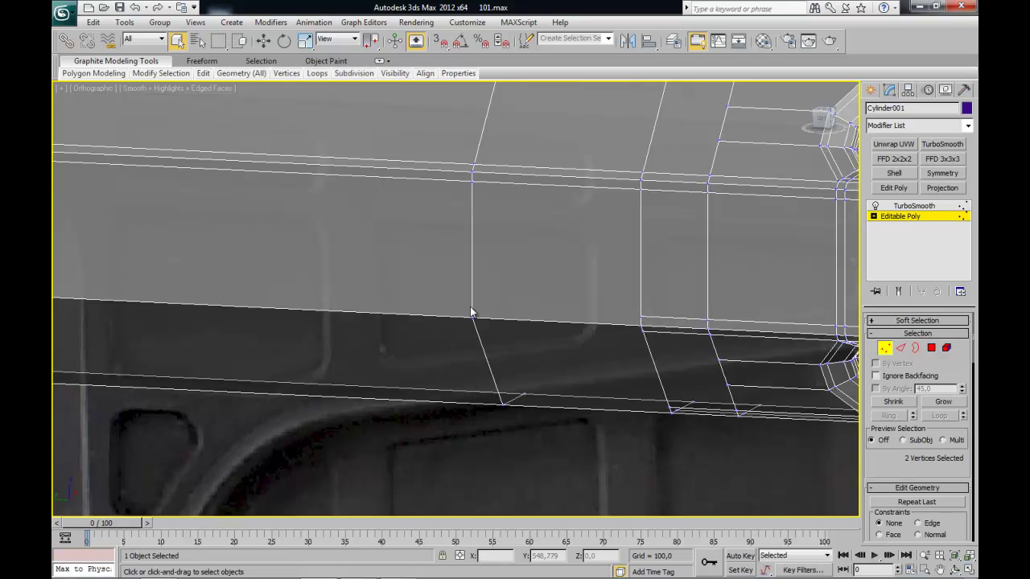
- Switch to the Left view centred on the receiver and enter Polygon mode
middle_click_drag(472, 304, 475, 379)
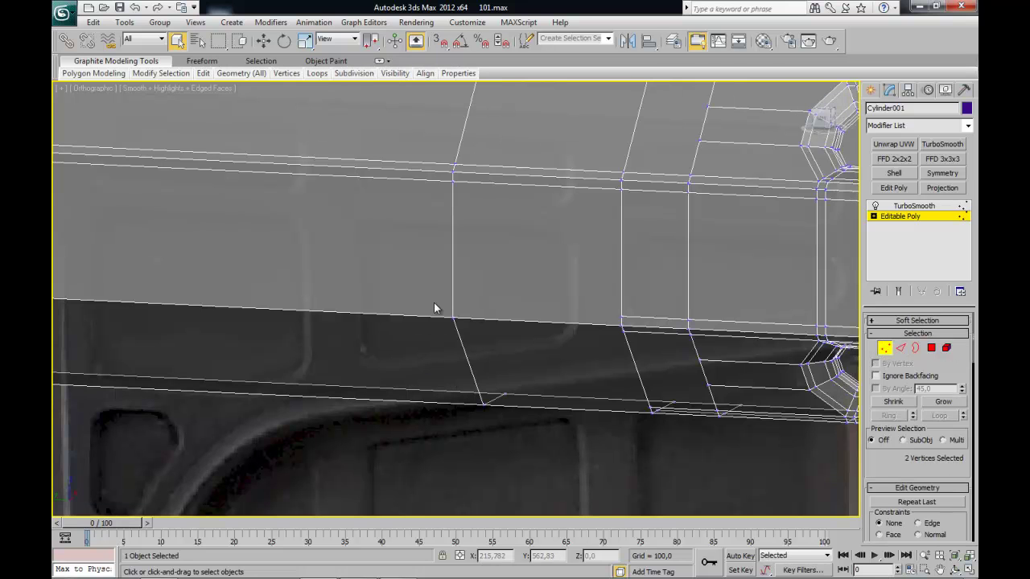
scroll(420, 302, "down", 4)
scroll(819, 119, "up", 1)
left_click(820, 119)
middle_click_drag(533, 419, 552, 394)
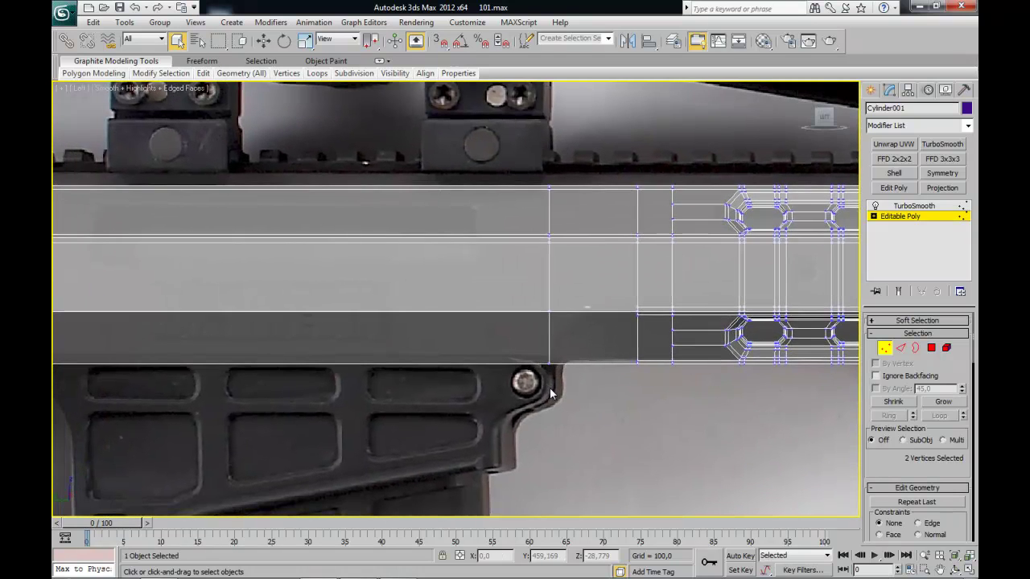
scroll(455, 299, "up", 2)
left_click(931, 348)
- Select three faces on the lower rear band and delete them
left_click(593, 345)
left_click(197, 369, "ctrl")
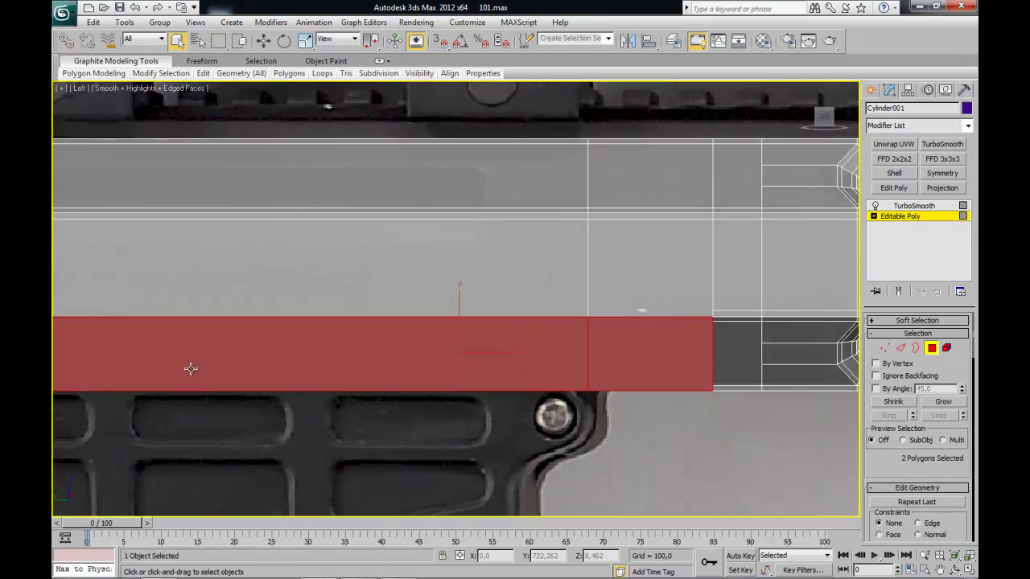
middle_click_drag(197, 369, 250, 358)
left_click(184, 371, "ctrl")
middle_click_drag(185, 373, 297, 373)
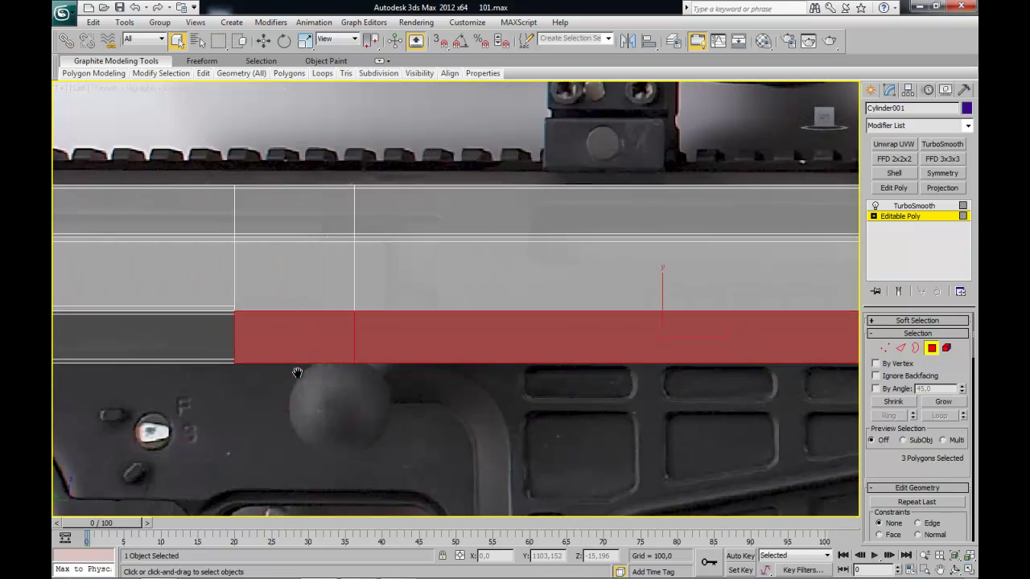
key("Delete")
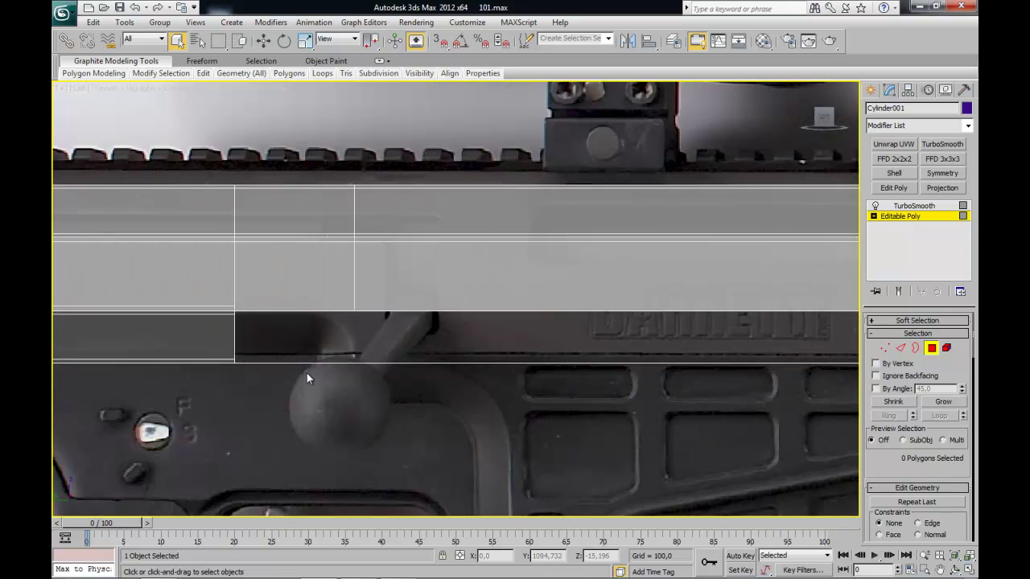
- Select the open bottom edge at the rear and drag it downward
middle_click_drag(455, 394, 430, 391)
left_click(901, 348)
middle_click_drag(699, 371, 301, 380)
left_click(384, 323)
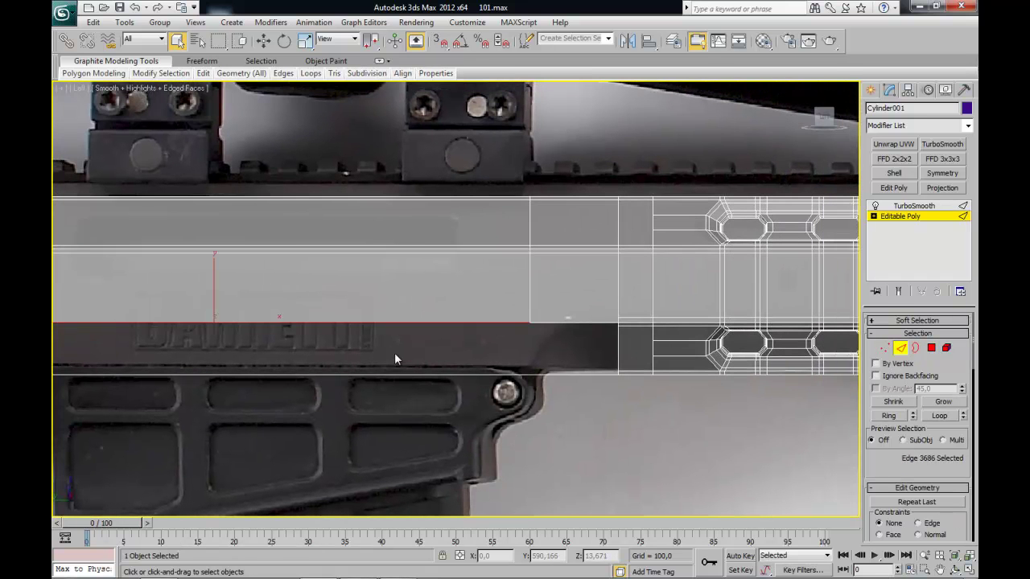
middle_click_drag(218, 358, 292, 260)
key("w")
middle_click_drag(382, 256, 376, 273)
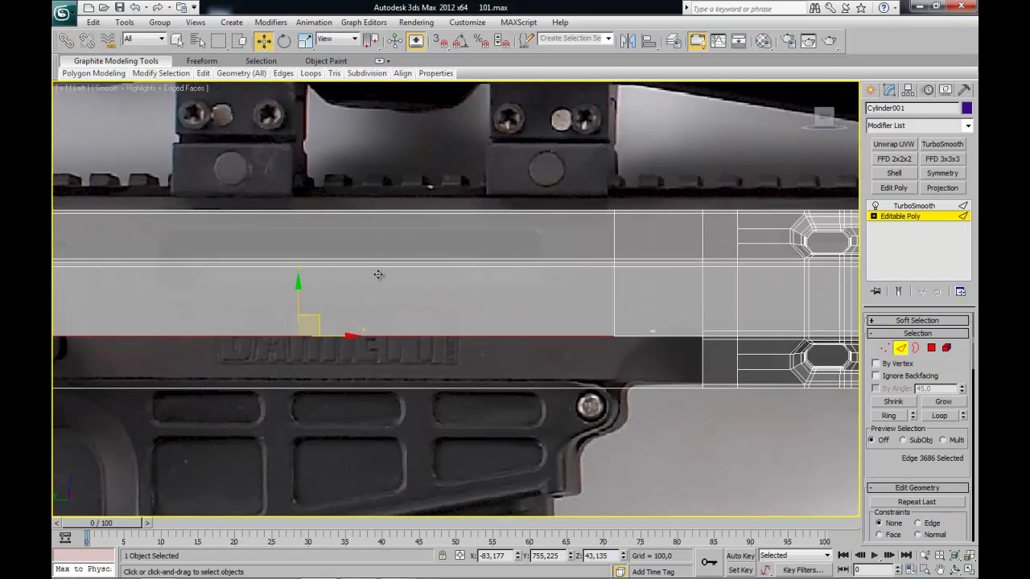
left_click_drag(295, 296, 290, 338, "shift")
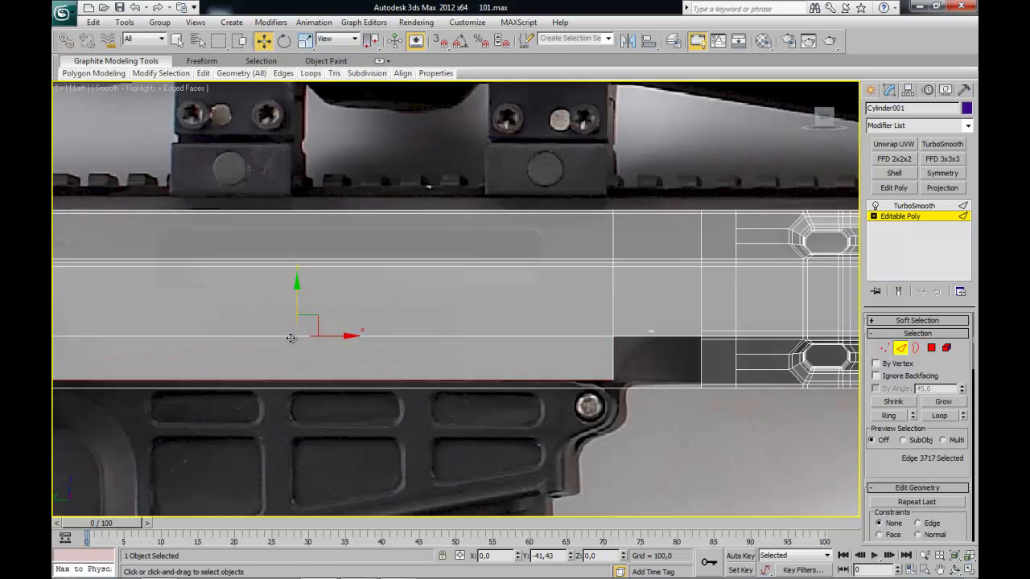
scroll(513, 388, "up", 4)
scroll(426, 354, "up", 4)
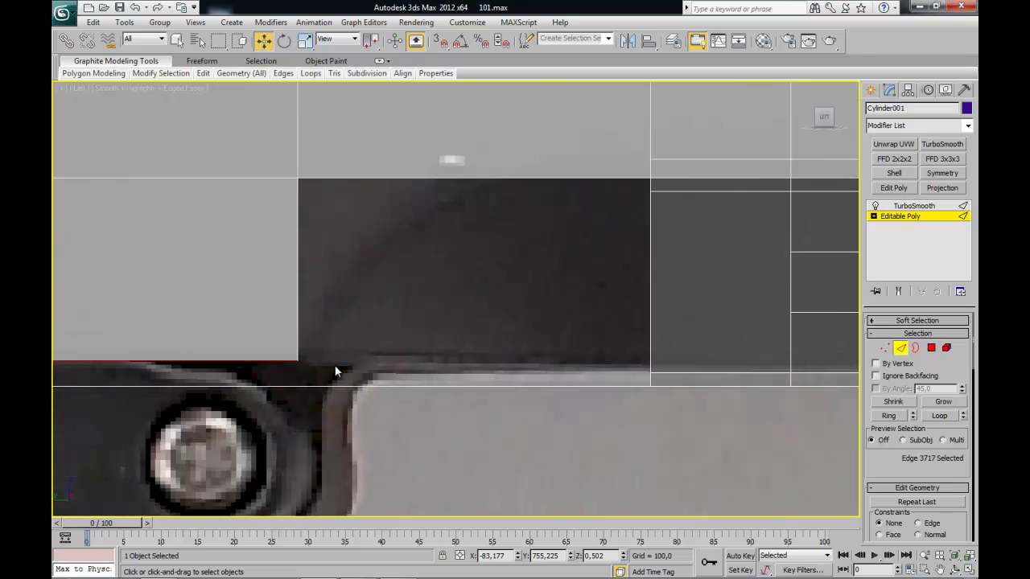
- Read the right edge's height and set the left edge's Z to -2,445
left_click(702, 371)
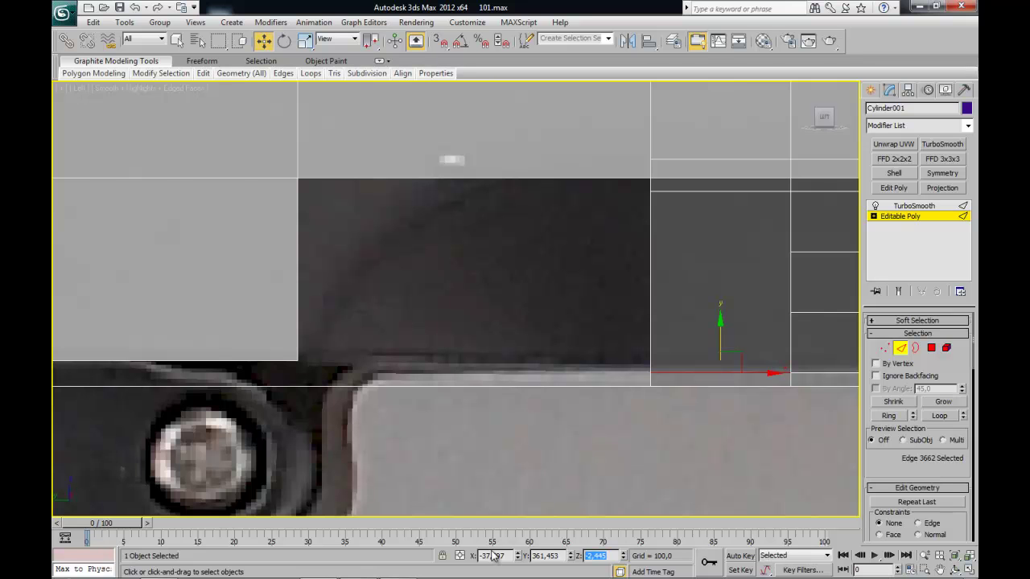
left_click(250, 380)
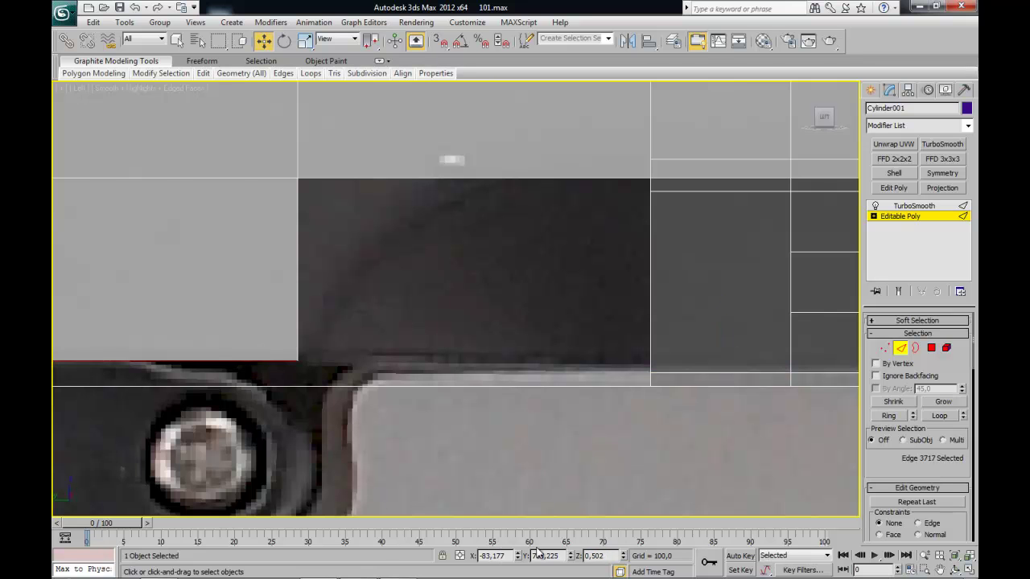
type("-2,445")
key("Return")
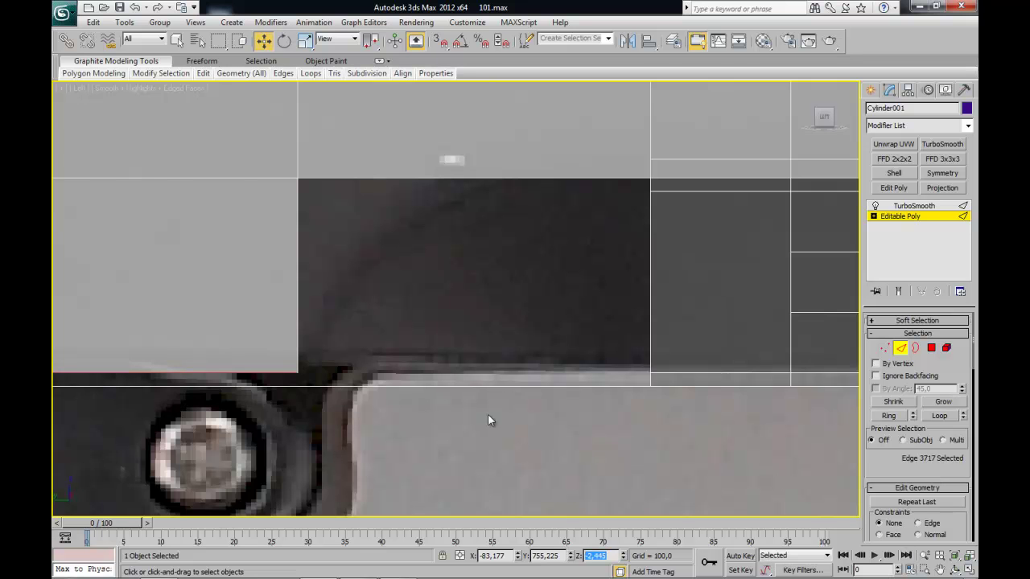
scroll(536, 350, "down", 3)
middle_click_drag(536, 351, 506, 384)
scroll(616, 387, "up", 1)
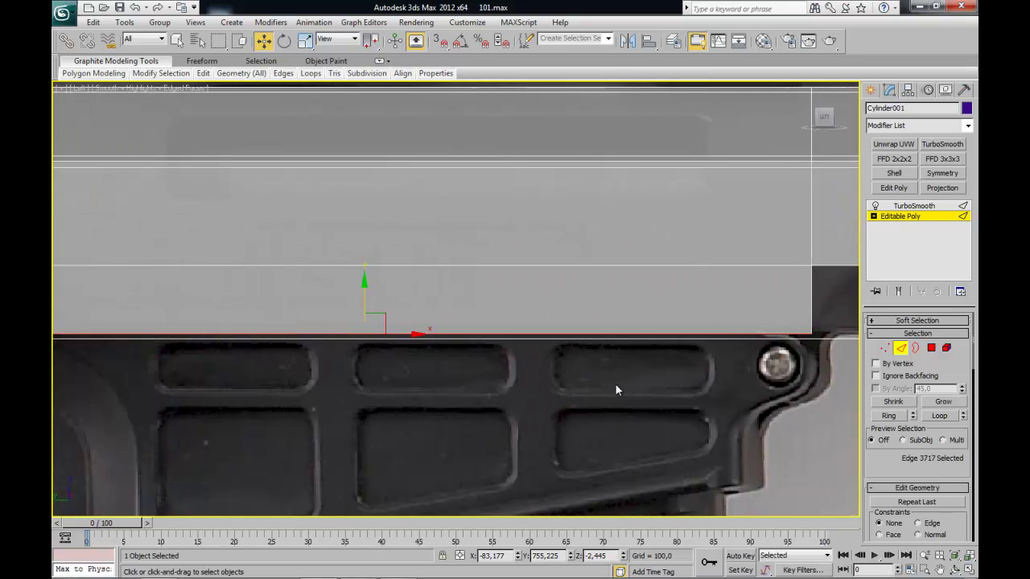
- Connect the two selected edges with 2 new segments, with Slide reset to 0
left_click(322, 295, "ctrl")
right_click(322, 294)
left_click(250, 337)
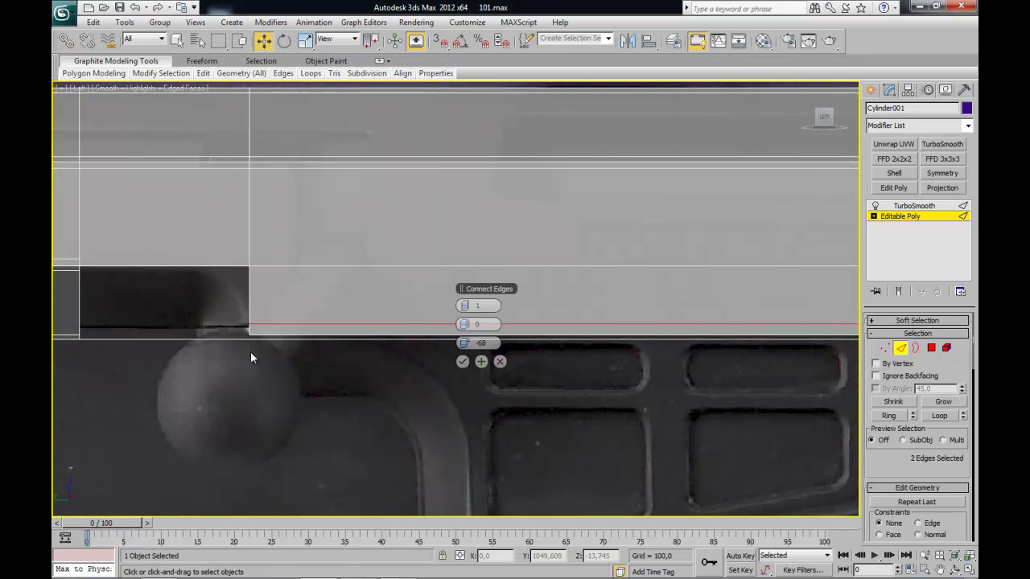
right_click(462, 343)
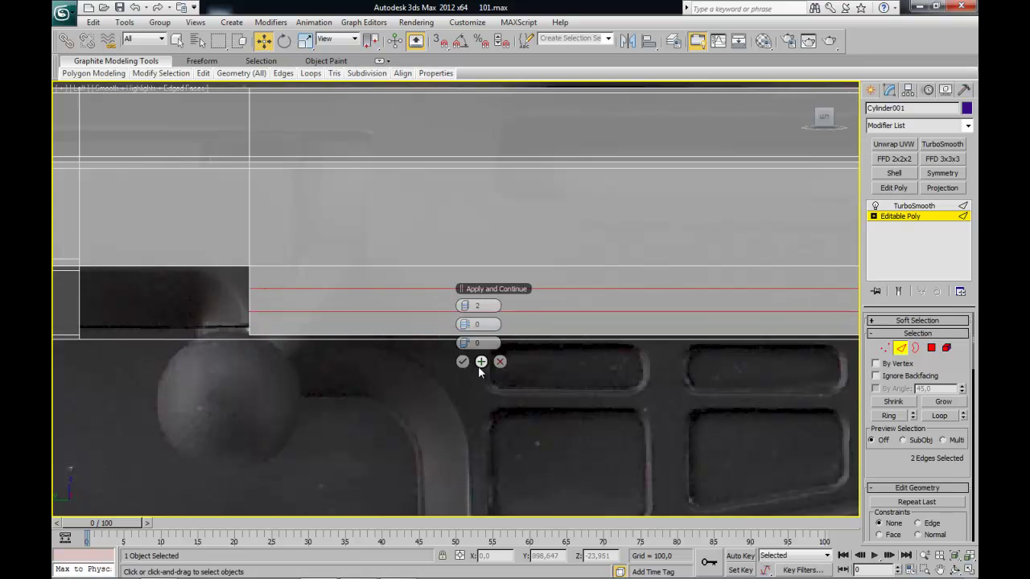
left_click(462, 361)
- Slide the rear-end vertices along X to form the slanted cut and bevel its corners
key("1")
scroll(354, 250, "up", 2)
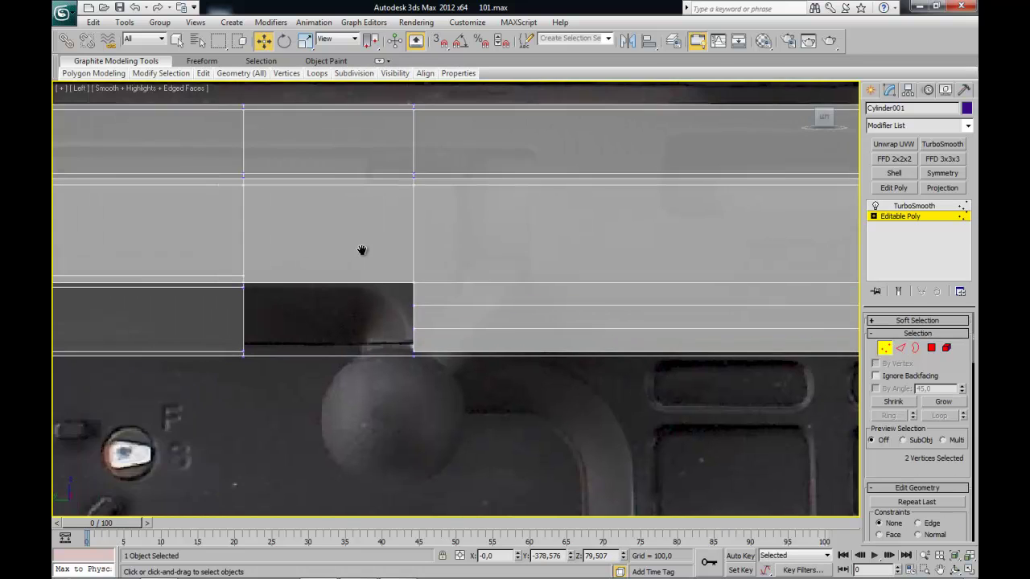
scroll(395, 249, "up", 2)
mouse_move(414, 279)
left_mouse_down()
mouse_move(356, 279)
mouse_move(427, 320)
mouse_move(414, 340)
left_mouse_up()
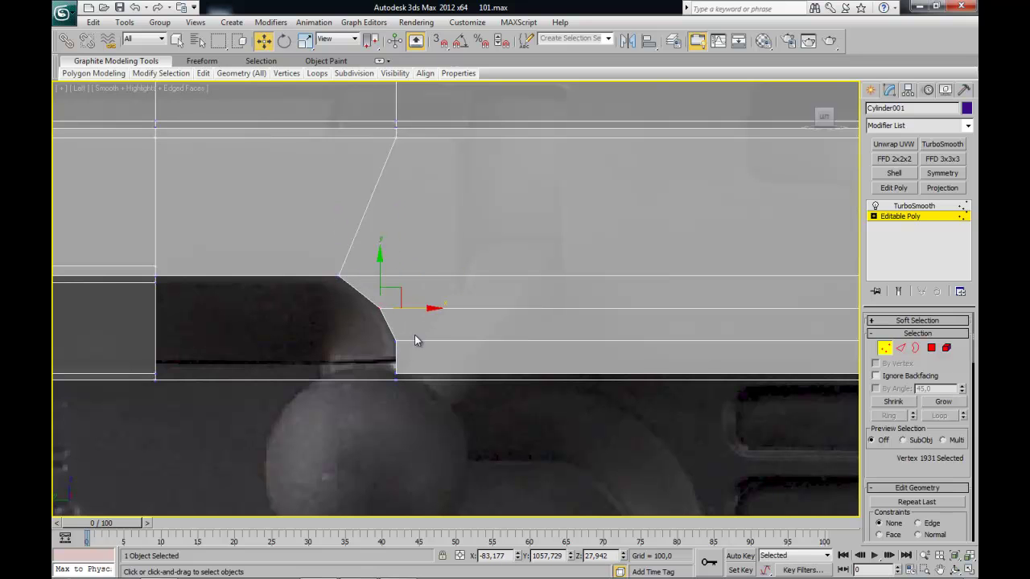
mouse_move(584, 332)
middle_mouse_down()
mouse_move(604, 329)
mouse_move(491, 328)
middle_mouse_up()
left_click(379, 301)
left_click_drag(424, 286, 507, 285)
left_click(395, 318)
left_click_drag(418, 319, 457, 320)
left_click(395, 350)
left_click_drag(412, 350, 429, 350)
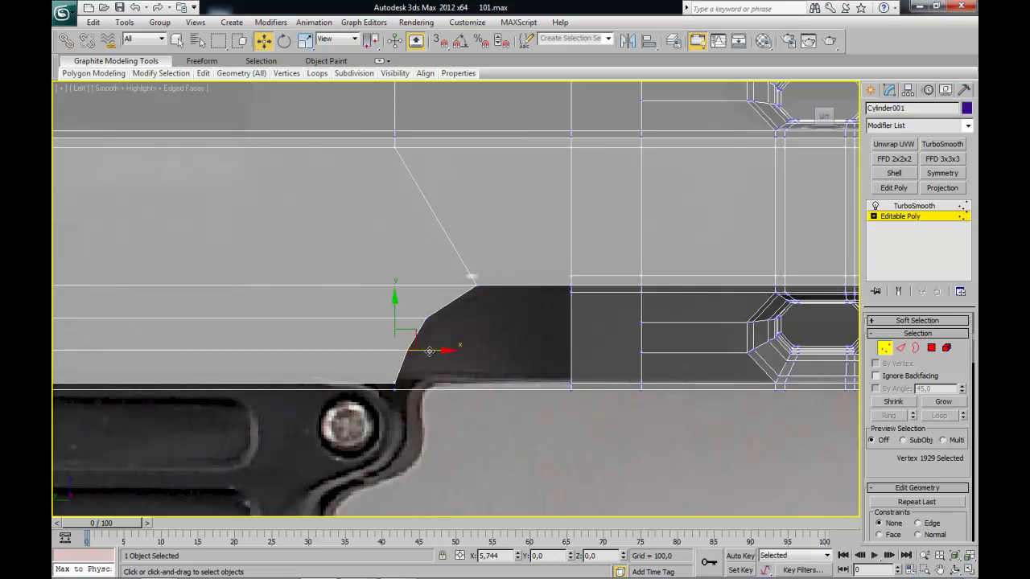
left_click(418, 439)
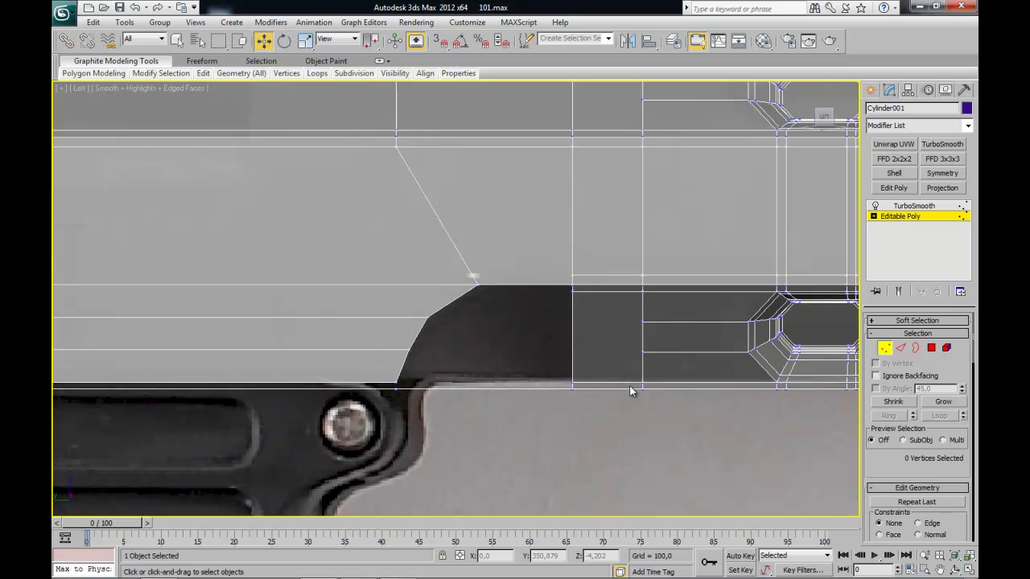
- Move the vertical column of vertices left to meet the top of the slant
middle_click_drag(580, 368, 600, 336)
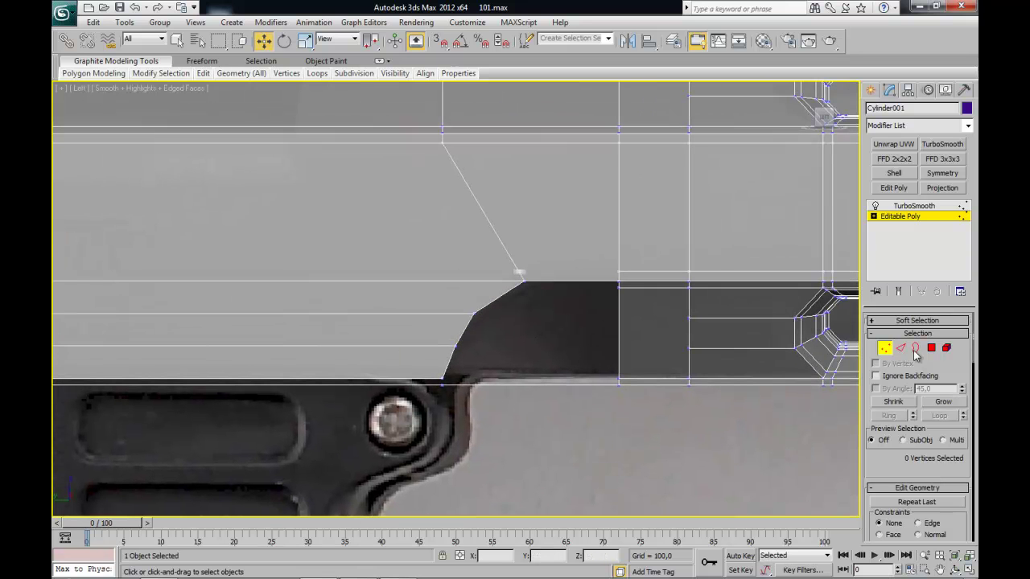
key("2")
key("2")
key("1")
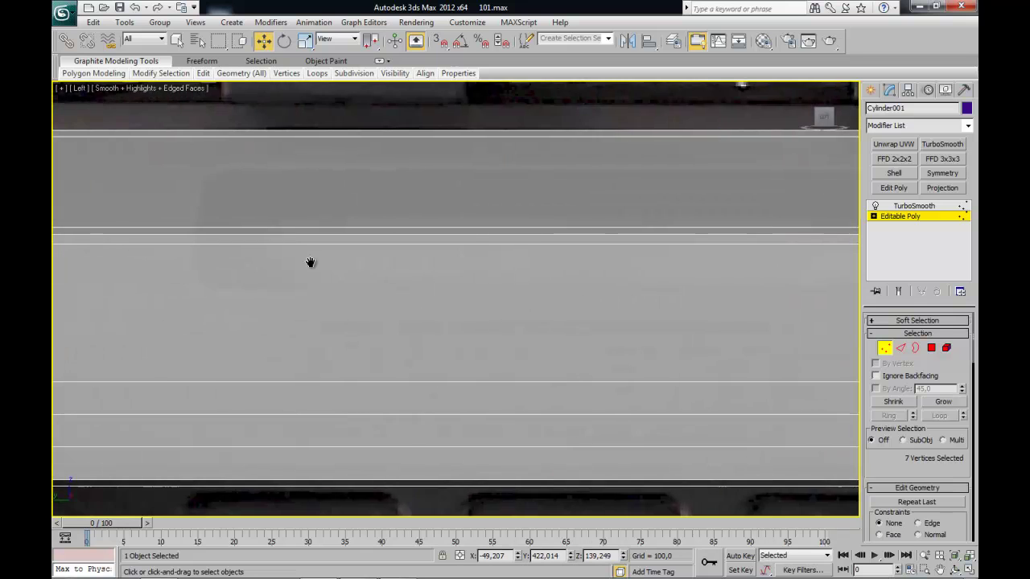
scroll(427, 230, "down", 3)
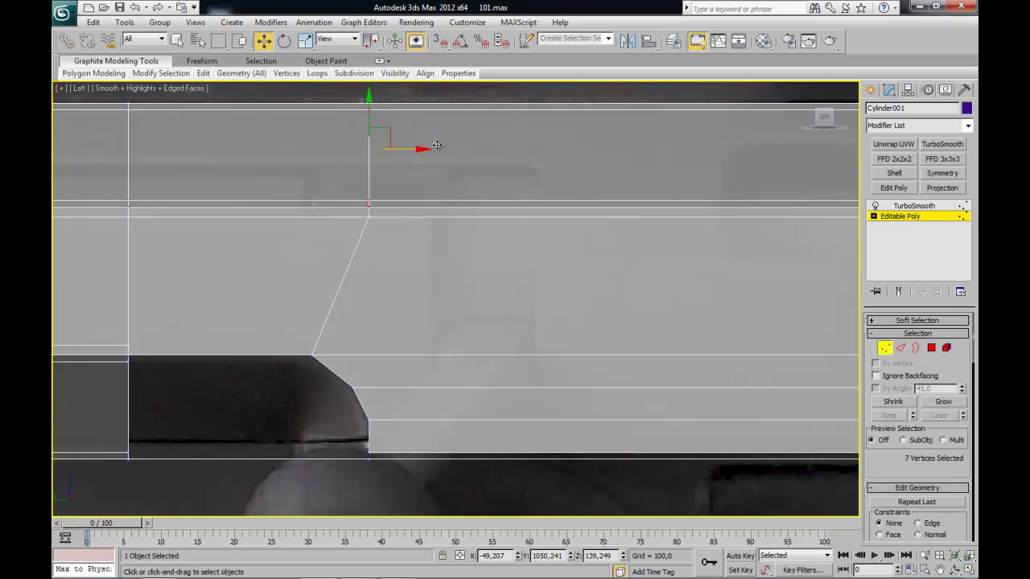
left_click_drag(417, 151, 360, 160)
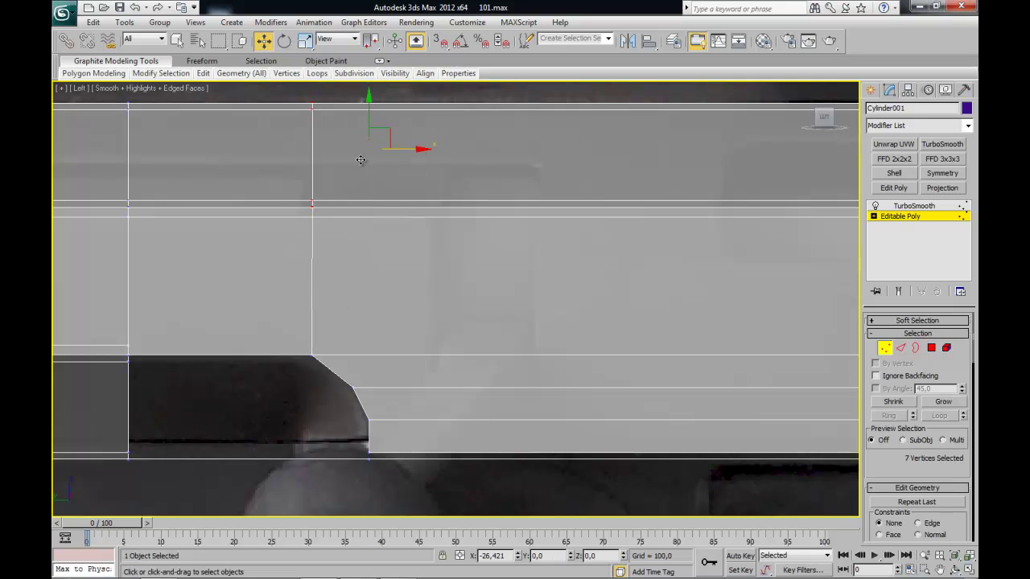
mouse_move(361, 160)
middle_mouse_down()
mouse_move(233, 253)
mouse_move(343, 257)
mouse_move(282, 181)
middle_mouse_up()
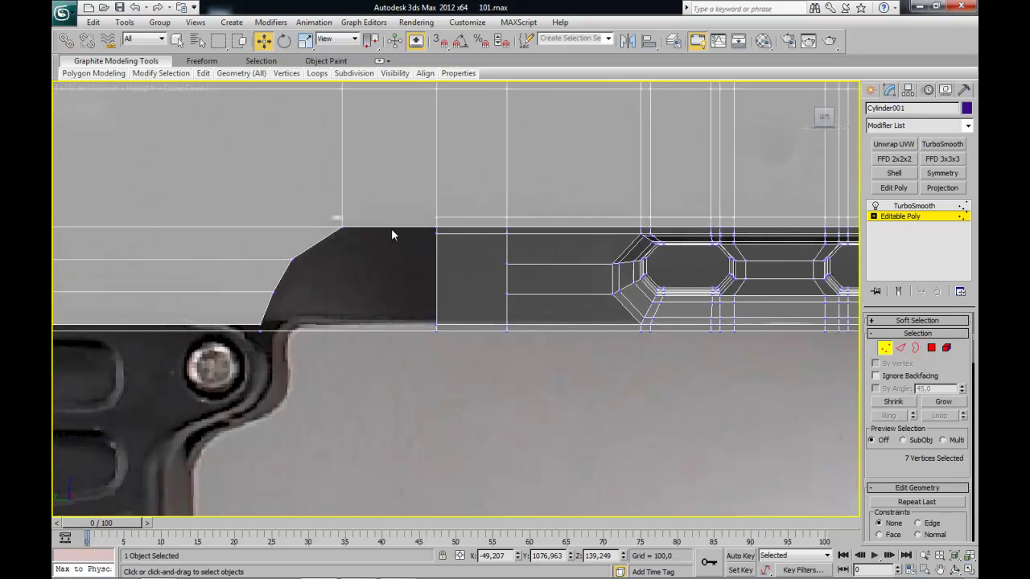
scroll(416, 271, "up", 2)
scroll(361, 271, "up", 1)
scroll(389, 275, "up", 1)
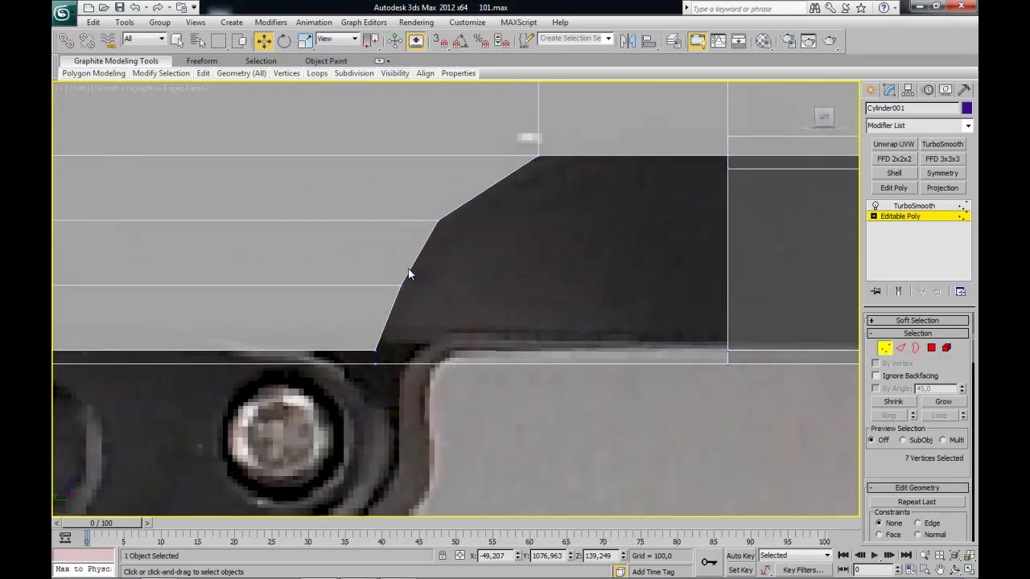
middle_click_drag(389, 275, 419, 300)
- Extrude new faces from the first corner's three bevel edges and collapse them into one vertex
left_click(900, 348)
left_click_drag(480, 213, 468, 206)
left_click(406, 289, "ctrl")
left_click(382, 349, "ctrl")
middle_click_drag(539, 336, 528, 359)
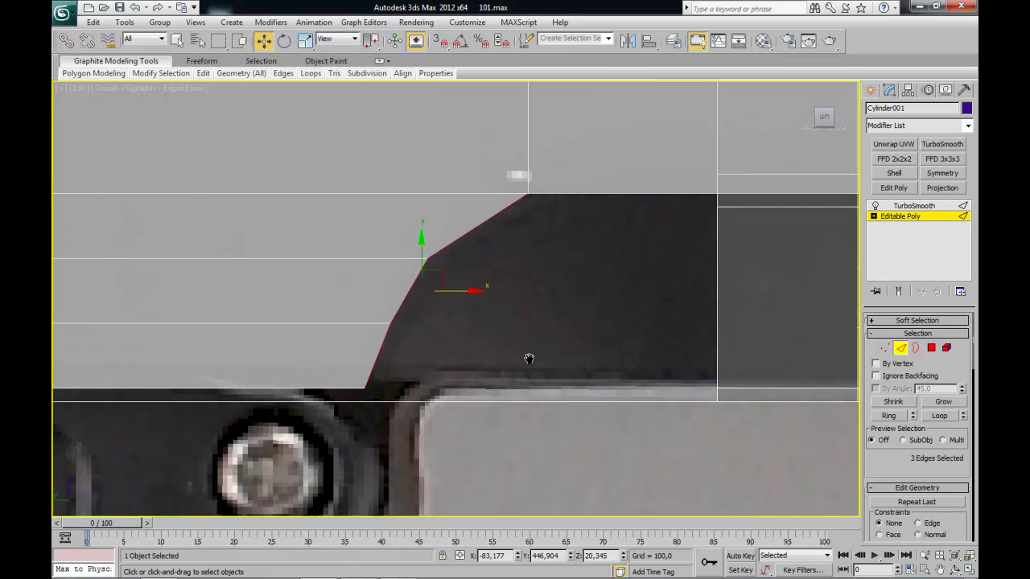
mouse_move(432, 279)
left_mouse_down("shift")
mouse_move(513, 294)
mouse_move(515, 306)
left_mouse_up("shift")
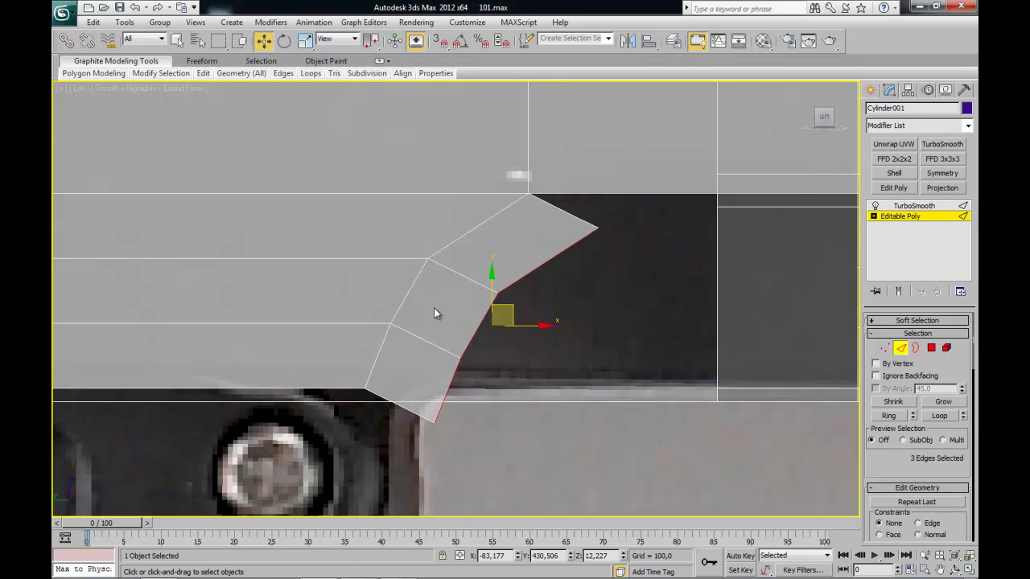
scroll(890, 467, "down", 1)
left_click_drag(888, 457, 855, 306)
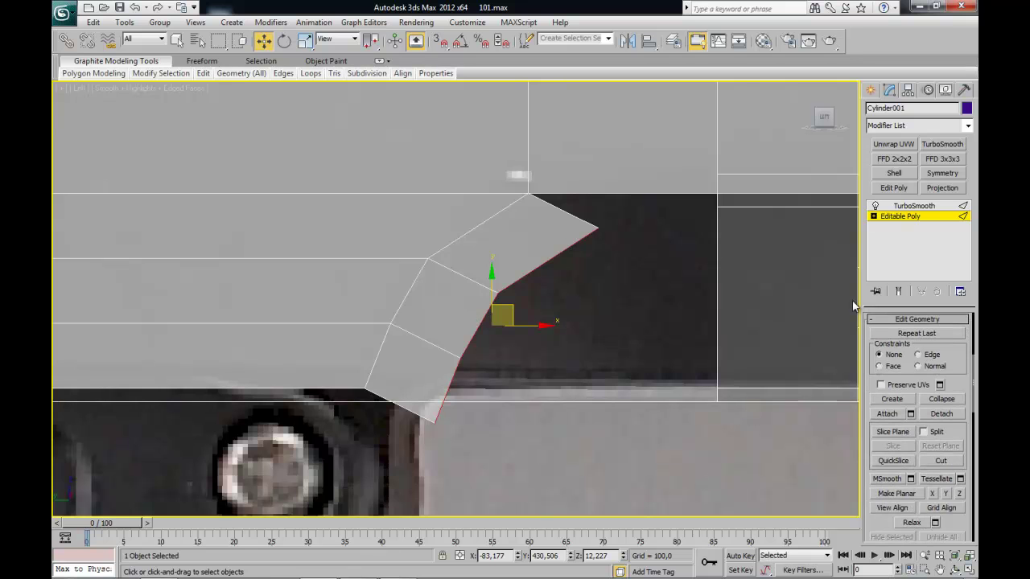
left_click(942, 399)
- Move the collapsed vertex down onto the handguard's bottom edge
left_click(874, 216)
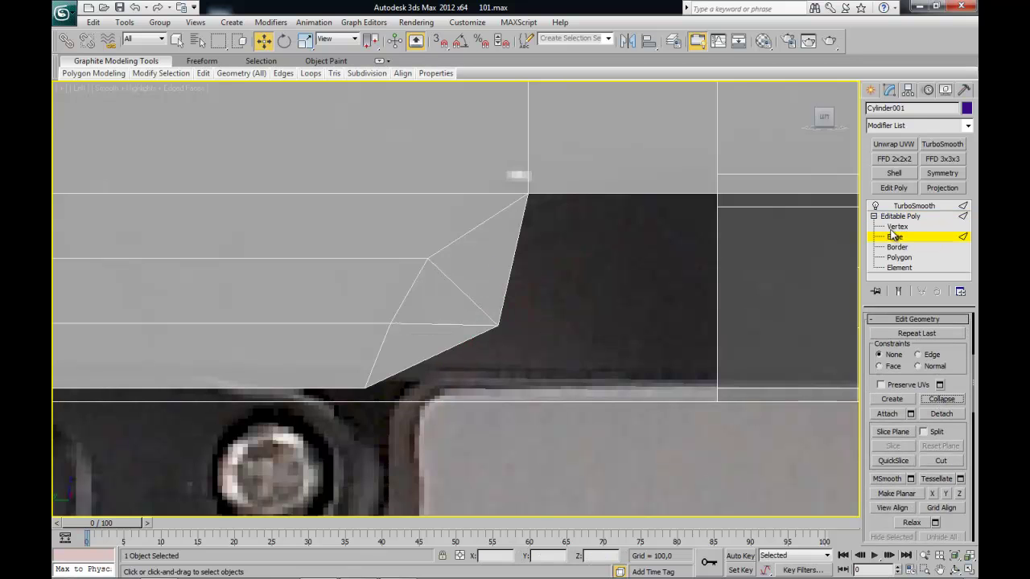
left_click(897, 227)
left_click(498, 324)
left_click_drag(515, 304, 548, 364)
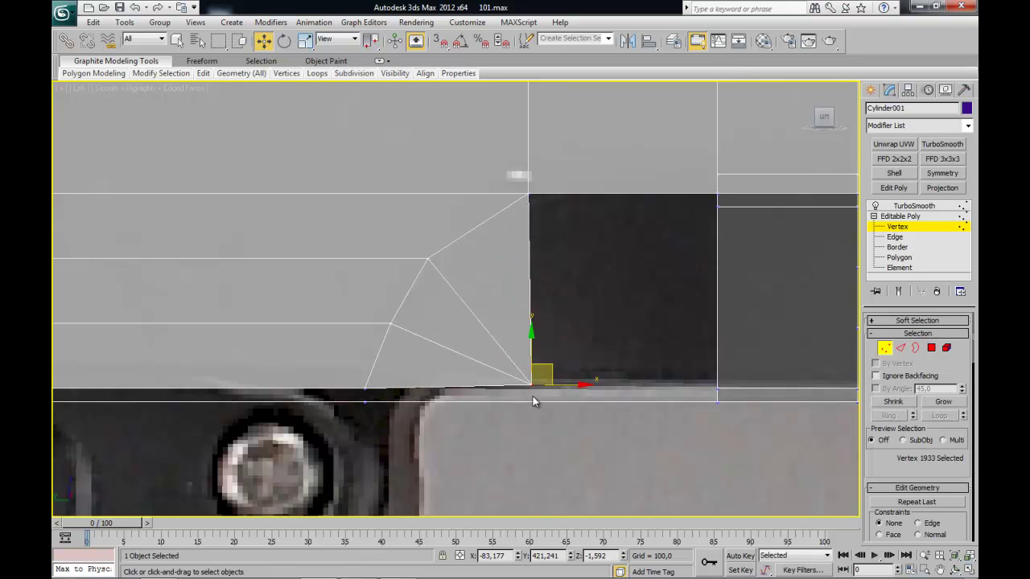
left_click_drag(456, 392, 553, 395)
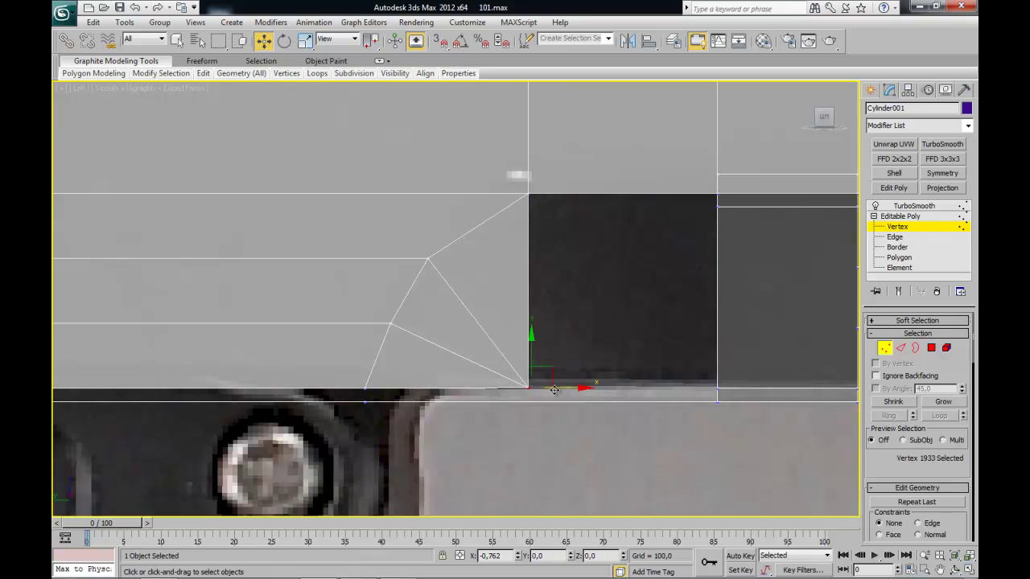
- On the other corner, extrude the two bevel edges, collapse them, and drop the vertex to the bottom edge
mouse_move(552, 395)
middle_mouse_down()
mouse_move(732, 395)
mouse_move(564, 354)
mouse_move(600, 367)
middle_mouse_up()
key("2")
left_click(588, 270)
left_click(600, 286, "ctrl")
left_click_drag(606, 279, 525, 305, "shift")
scroll(964, 475, "down", 2)
scroll(964, 475, "down", 2)
left_click(958, 469)
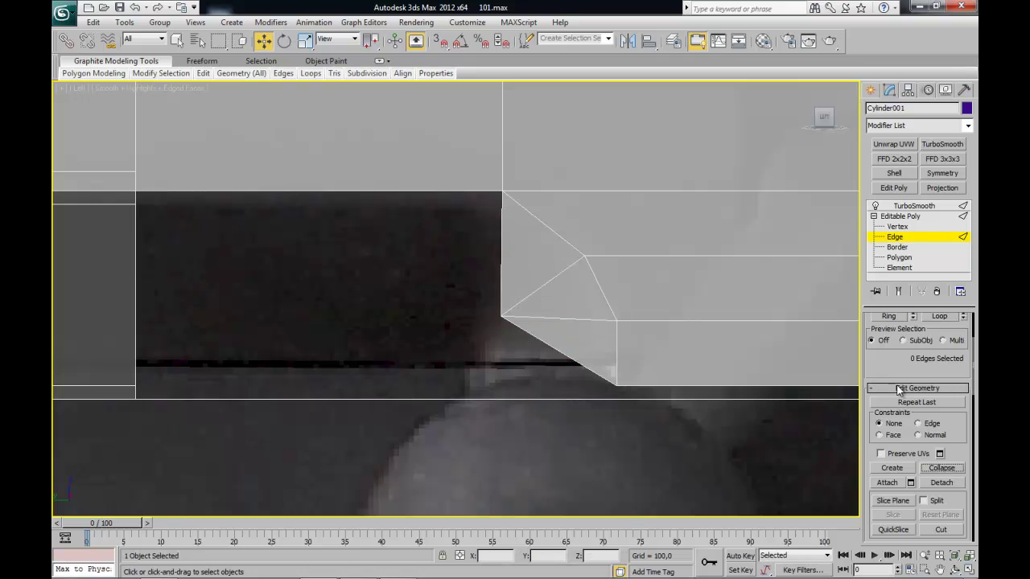
scroll(921, 385, "up", 2)
left_click(884, 348)
mouse_move(503, 332)
left_mouse_down()
mouse_move(505, 359)
mouse_move(526, 363)
mouse_move(536, 387)
left_mouse_up()
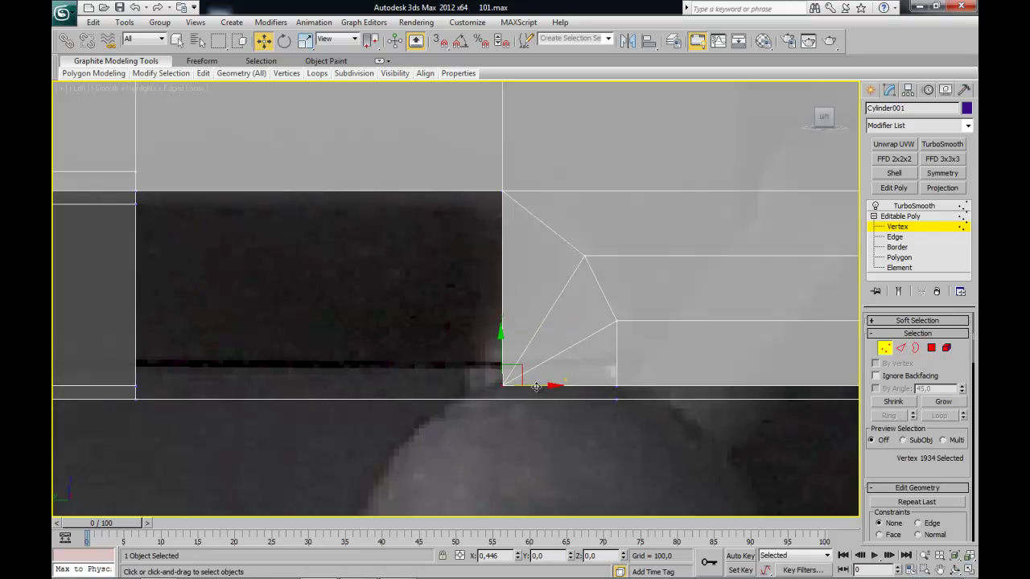
- Orbit to inspect the new corner fan in 3D and select the corner vertex
middle_click_drag(540, 466, 462, 416)
scroll(462, 416, "down", 2)
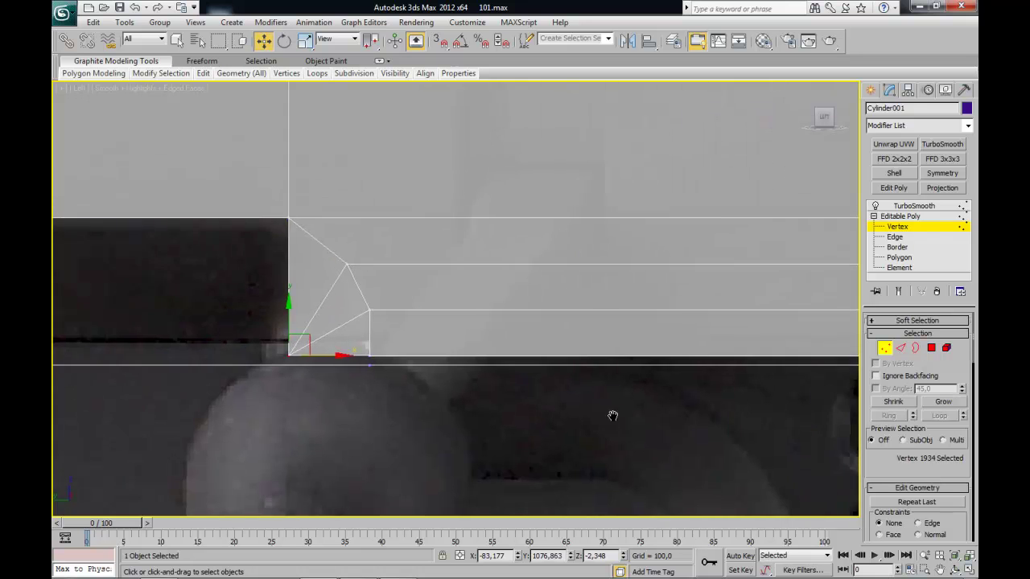
mouse_move(667, 402)
middle_mouse_down("alt")
mouse_move(424, 411)
mouse_move(460, 324)
mouse_move(411, 328)
mouse_move(526, 361)
mouse_move(540, 345)
mouse_move(587, 391)
mouse_move(485, 393)
mouse_move(567, 386)
middle_mouse_up("alt")
scroll(461, 324, "up", 2)
left_click(400, 329)
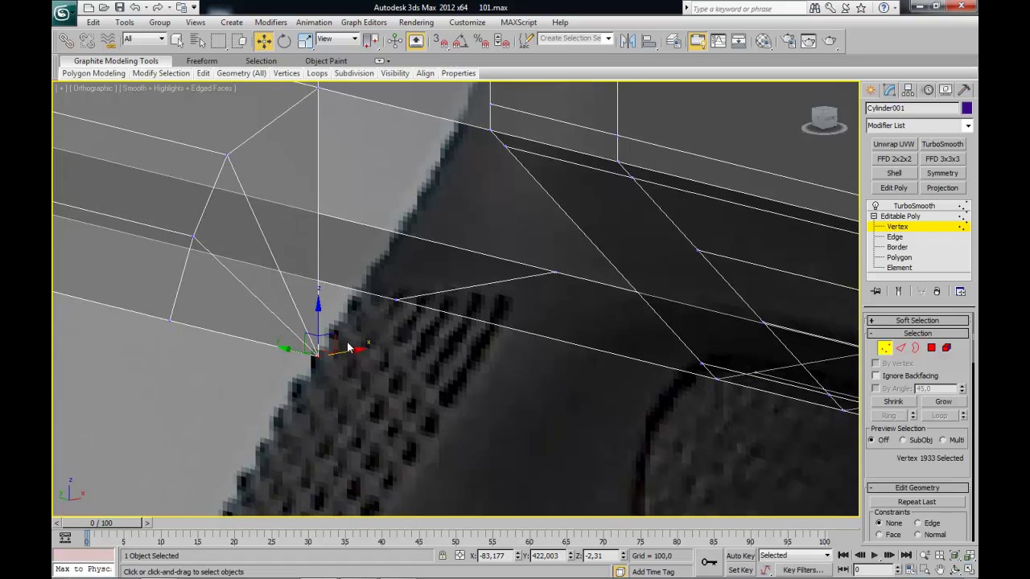
- Copy another vertex's X position and apply it to the corner vertex
left_click(707, 365)
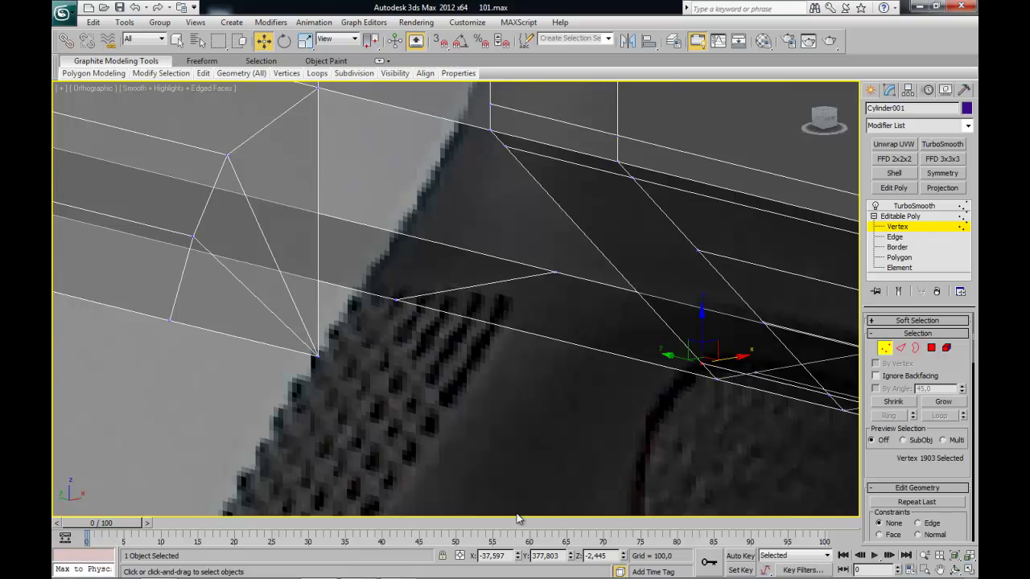
double_click(505, 555)
left_click(318, 352)
key("Escape")
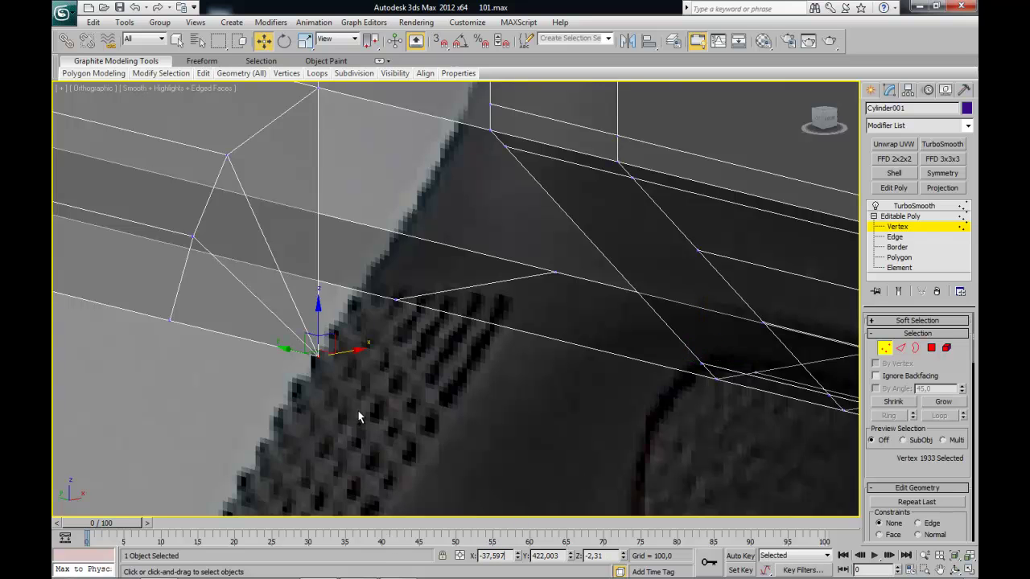
key("Return")
- Align the matching vertex on the other corner to X -37,597
scroll(270, 274, "down", 3)
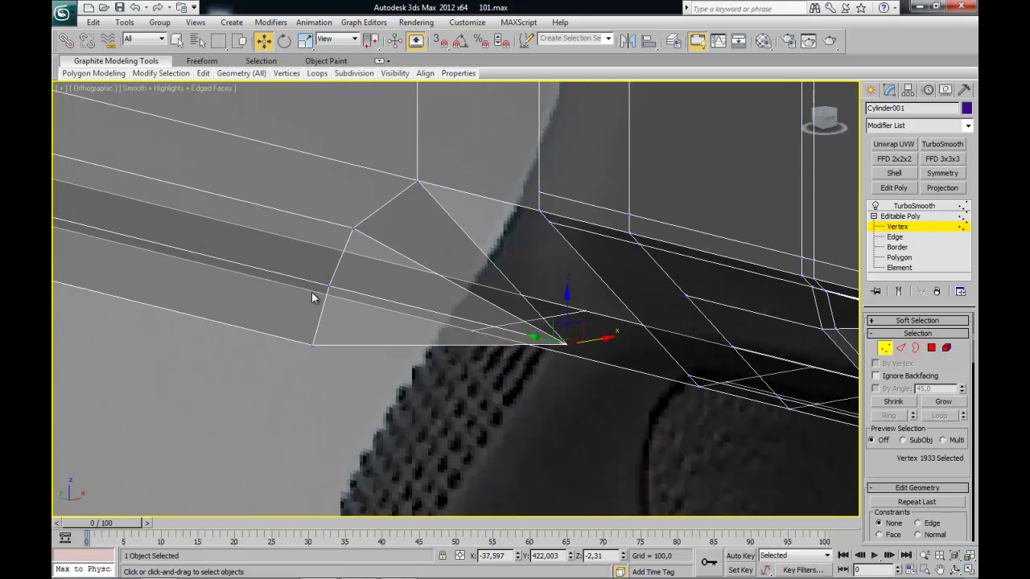
scroll(303, 290, "up", 4)
scroll(563, 338, "up", 4)
scroll(712, 360, "down", 3)
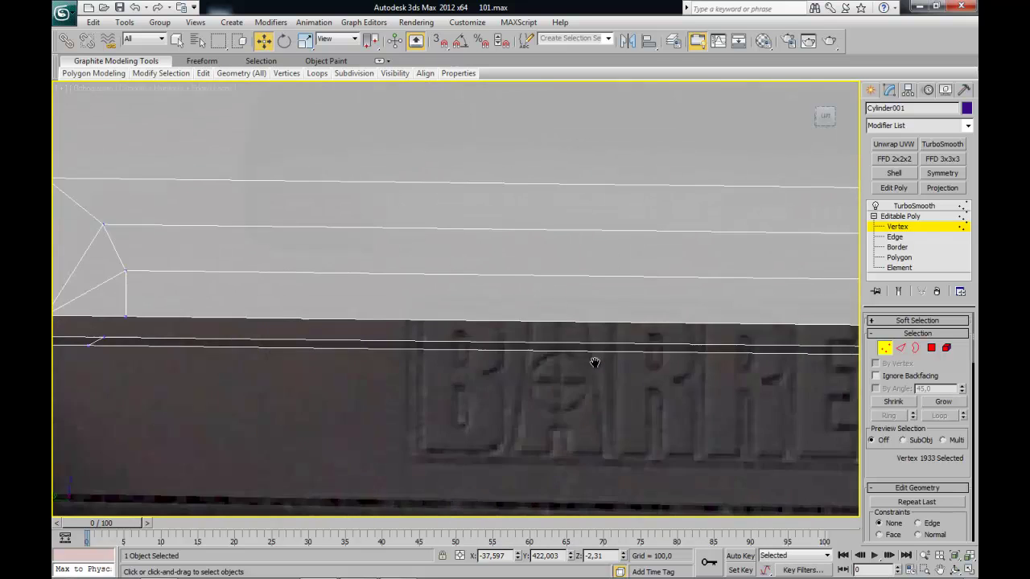
scroll(413, 367, "up", 3)
left_click(469, 322)
left_click(493, 556)
type("-37,597")
key("Return")
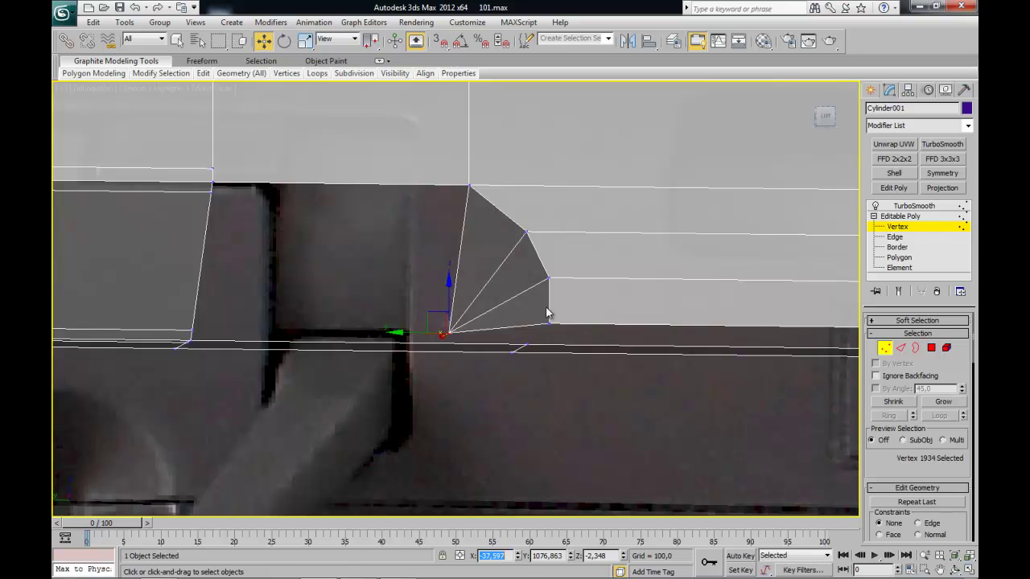
- In the side view, select the three bottom edges beneath the chamfered corner
scroll(490, 319, "down", 2)
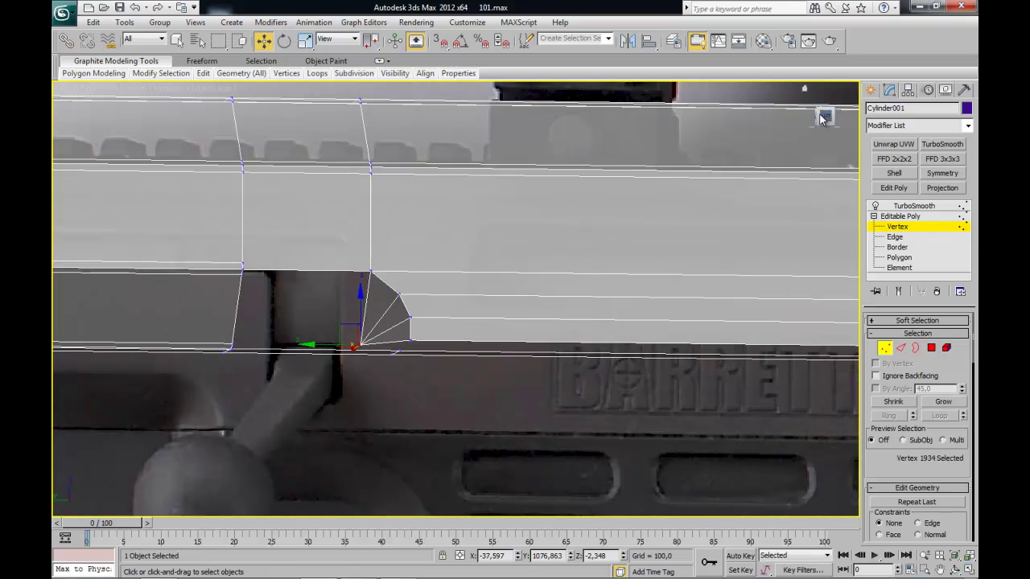
left_click(824, 116)
middle_click_drag(621, 338, 448, 332)
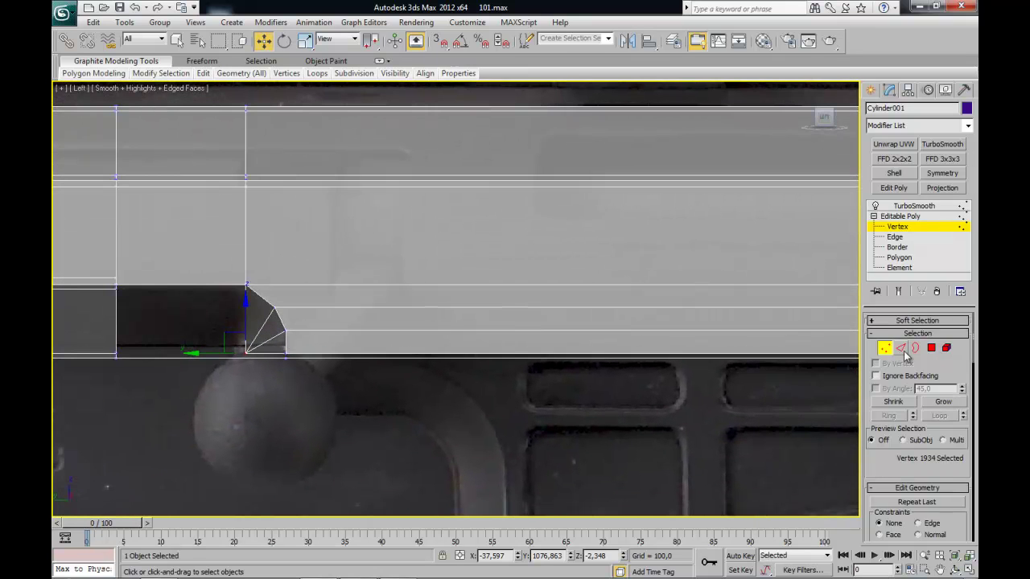
left_click(901, 347)
scroll(560, 343, "up", 2)
scroll(539, 347, "up", 2)
scroll(381, 377, "up", 1)
left_click(383, 371)
left_click(473, 372, "ctrl")
mouse_move(474, 377)
middle_mouse_down()
mouse_move(190, 420)
mouse_move(209, 400)
mouse_move(260, 387)
mouse_move(552, 397)
mouse_move(547, 380)
mouse_move(395, 349)
mouse_move(441, 371)
middle_mouse_up()
left_click(371, 369, "ctrl")
- Lower the three selected bottom edges slightly along Y
scroll(447, 367, "down", 3)
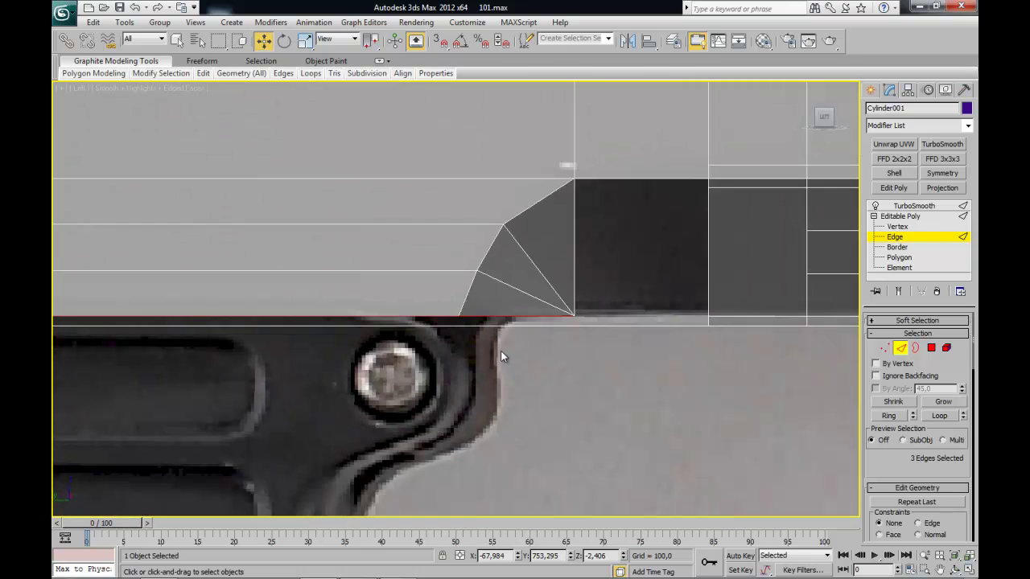
middle_click_drag(501, 357, 602, 330)
mouse_move(283, 346)
middle_mouse_down()
mouse_move(247, 318)
mouse_move(435, 295)
middle_mouse_up()
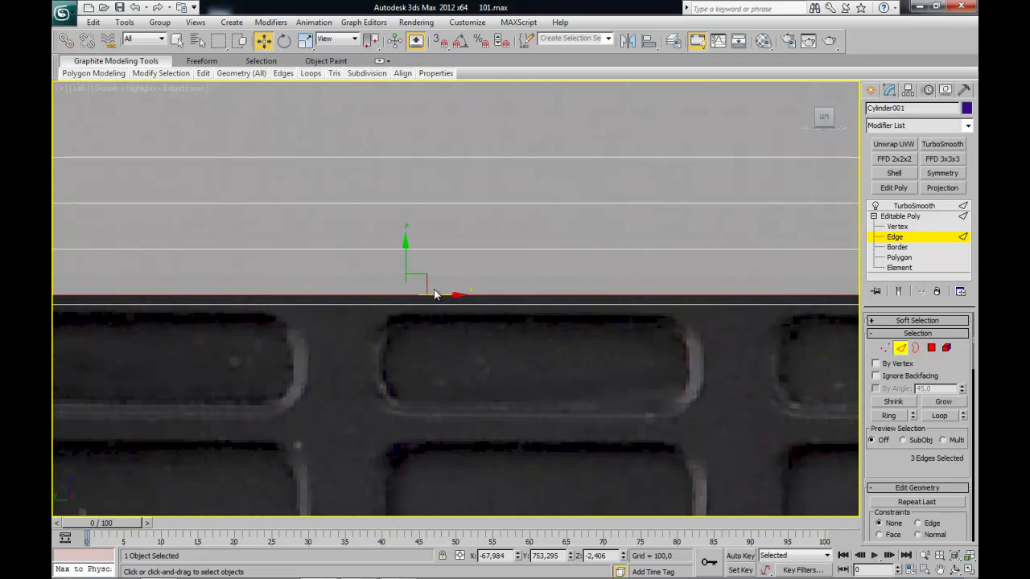
left_click_drag(406, 250, 404, 255)
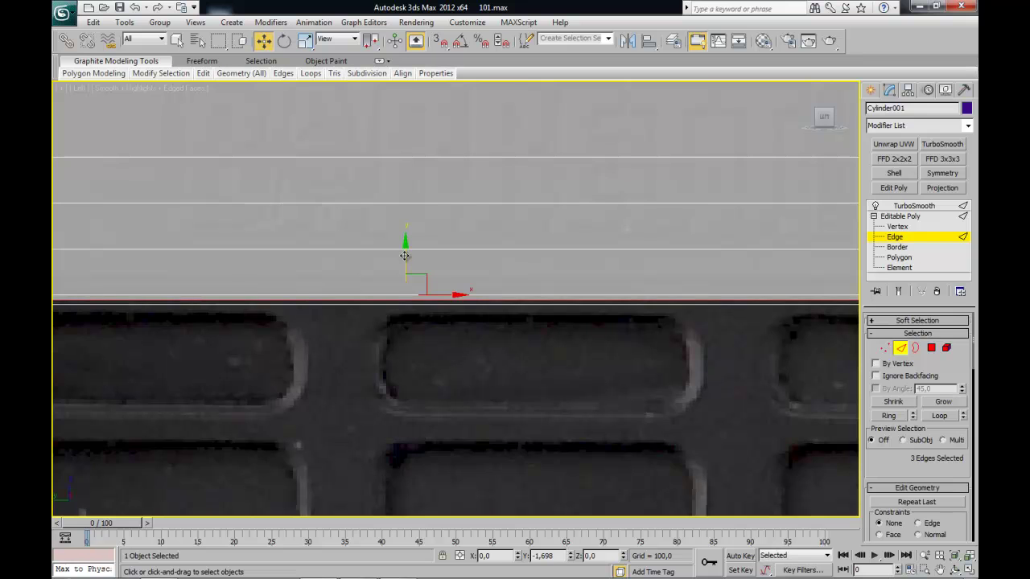
- Select the opening's lower corner vertices and the fan apex vertex to compare positions
middle_click_drag(741, 364, 322, 352)
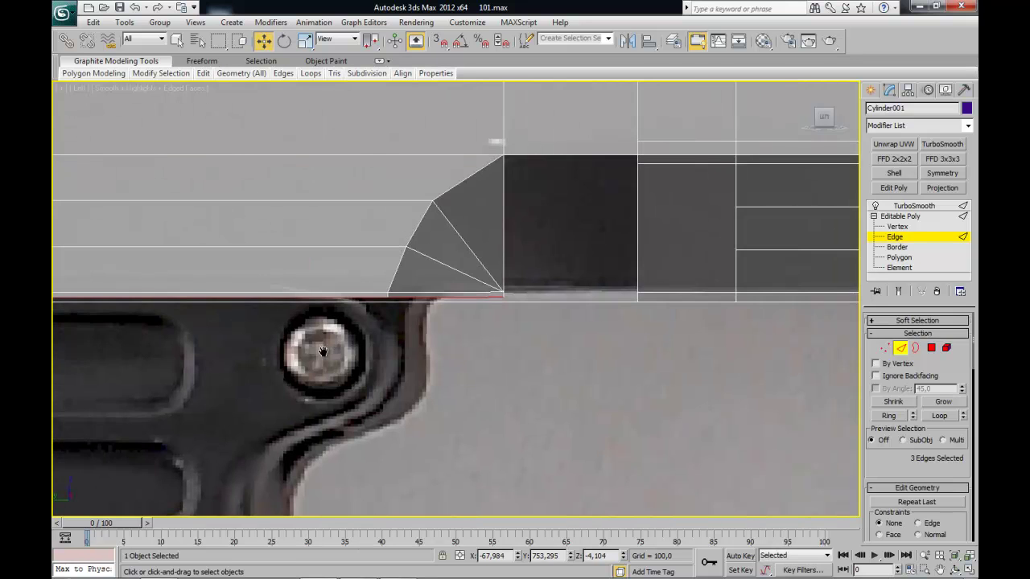
scroll(404, 390, "up", 2)
scroll(509, 408, "up", 2)
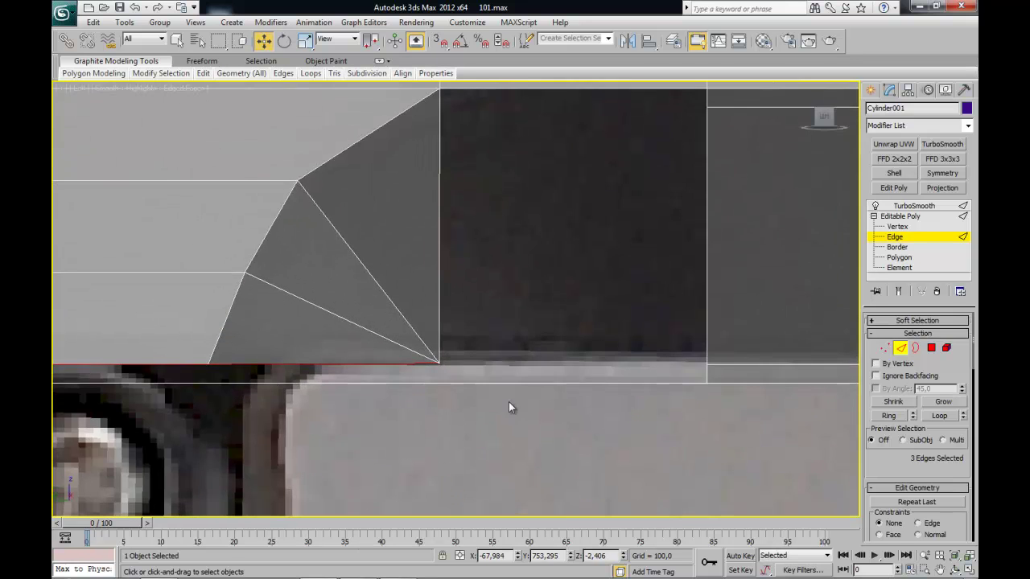
left_click(885, 348)
left_click_drag(691, 366, 737, 375)
left_click_drag(665, 344, 710, 384)
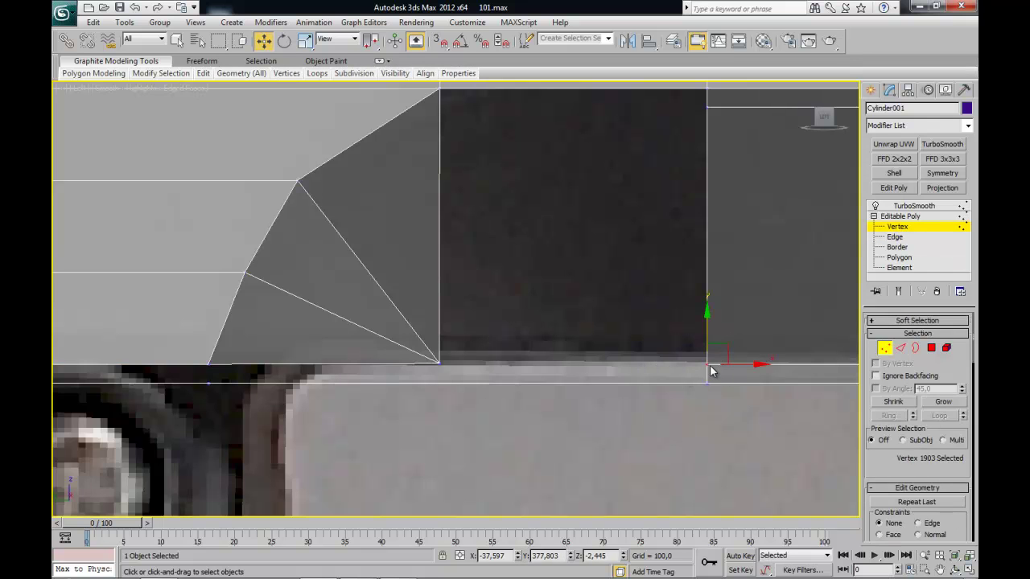
left_click_drag(463, 346, 426, 394)
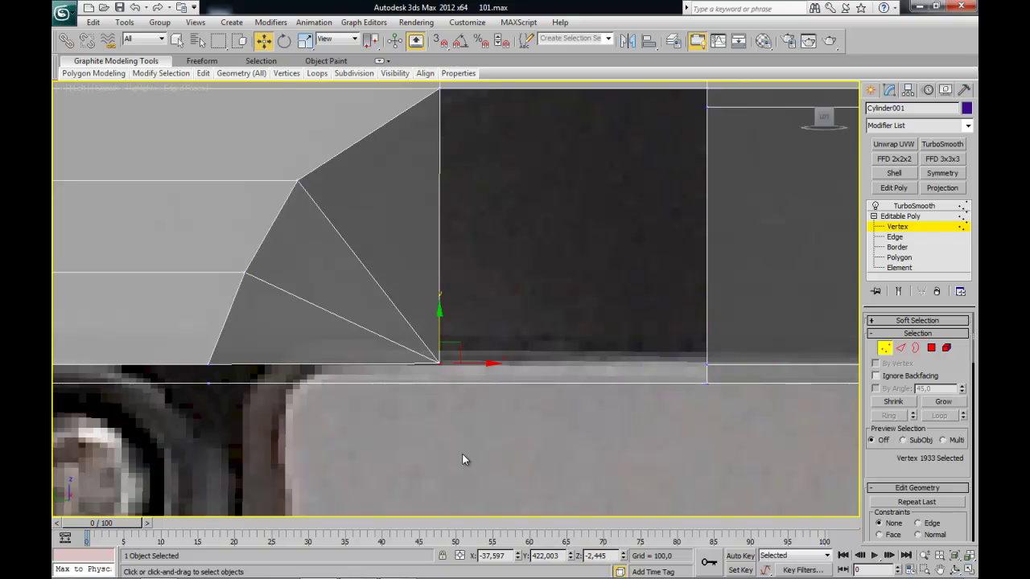
mouse_move(176, 331)
middle_mouse_down()
mouse_move(340, 395)
mouse_move(580, 390)
mouse_move(330, 403)
mouse_move(184, 368)
mouse_move(487, 346)
middle_mouse_up()
scroll(683, 321, "up", 3)
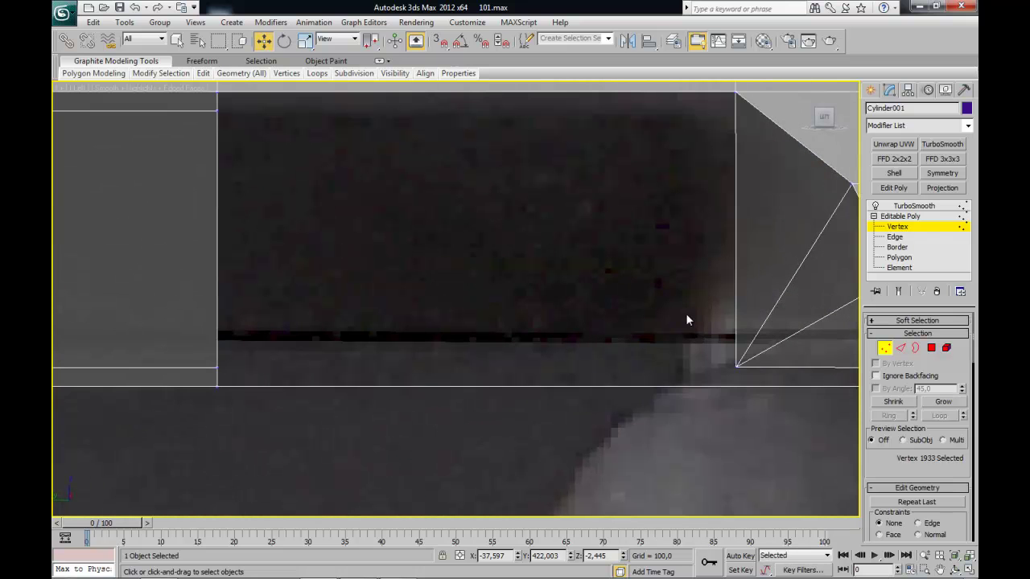
left_click_drag(749, 384, 748, 384)
middle_click_drag(794, 338, 528, 342)
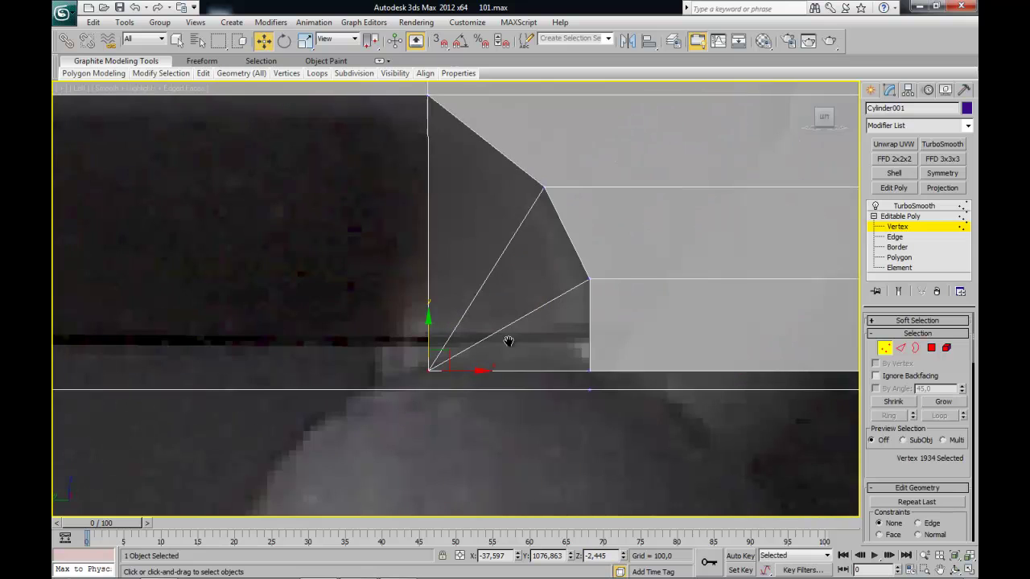
- Lower the selected bottom edges a little more
key("2")
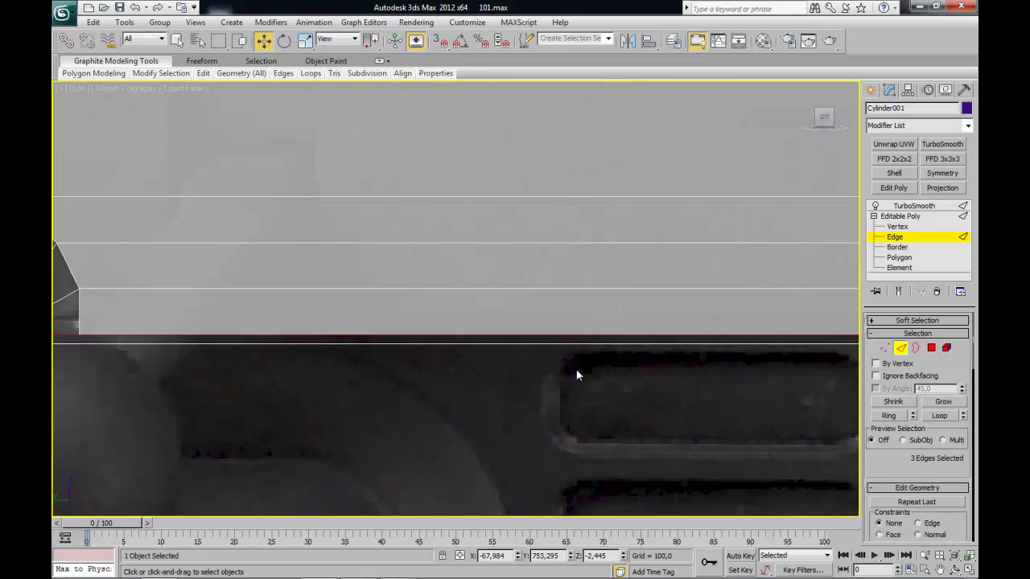
middle_click_drag(421, 391, 523, 368)
left_click_drag(473, 308, 473, 313)
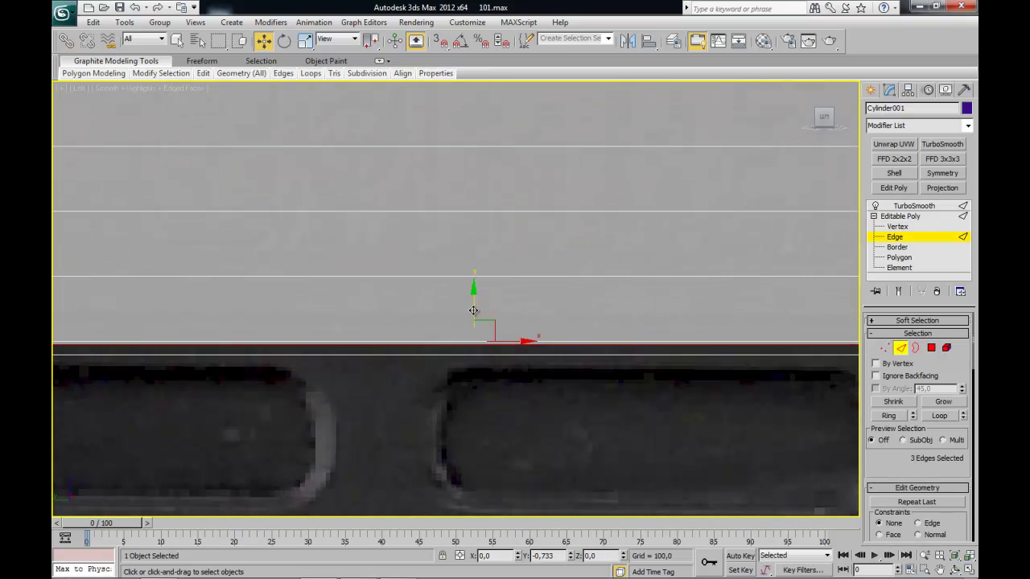
middle_click_drag(701, 375, 348, 349)
scroll(772, 346, "up", 1)
scroll(772, 346, "up", 1)
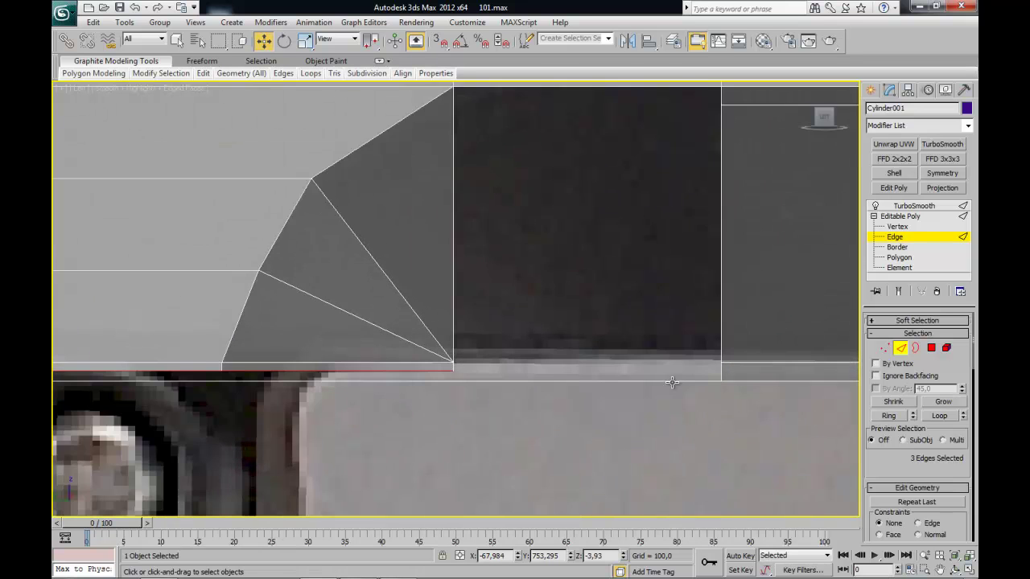
scroll(781, 354, "up", 1)
- Confirm the three lower corner vertices sit at Z -5,589, then orbit to view the corner
key("1")
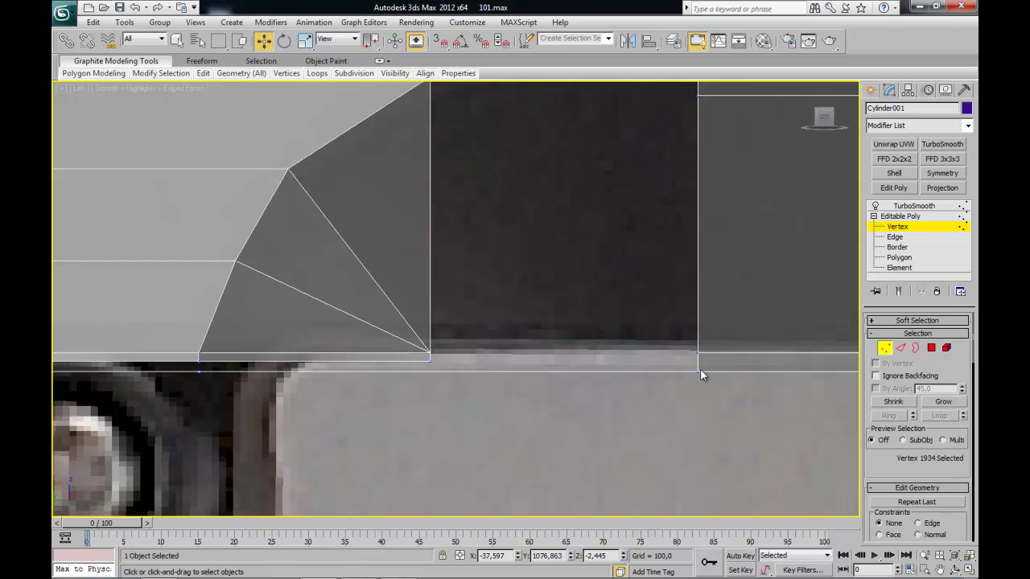
left_click_drag(691, 389, 698, 389)
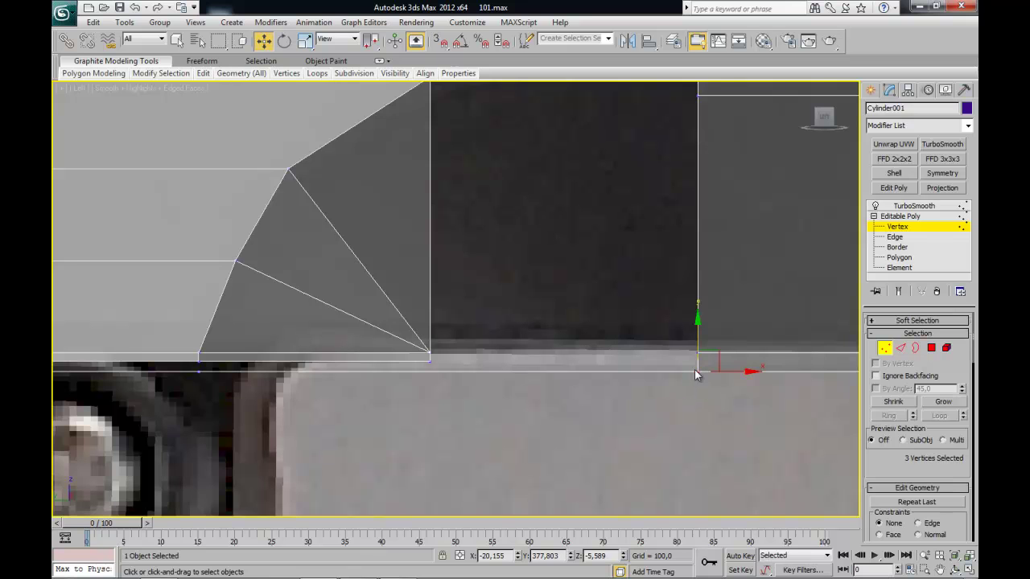
double_click(597, 556)
left_click(900, 349)
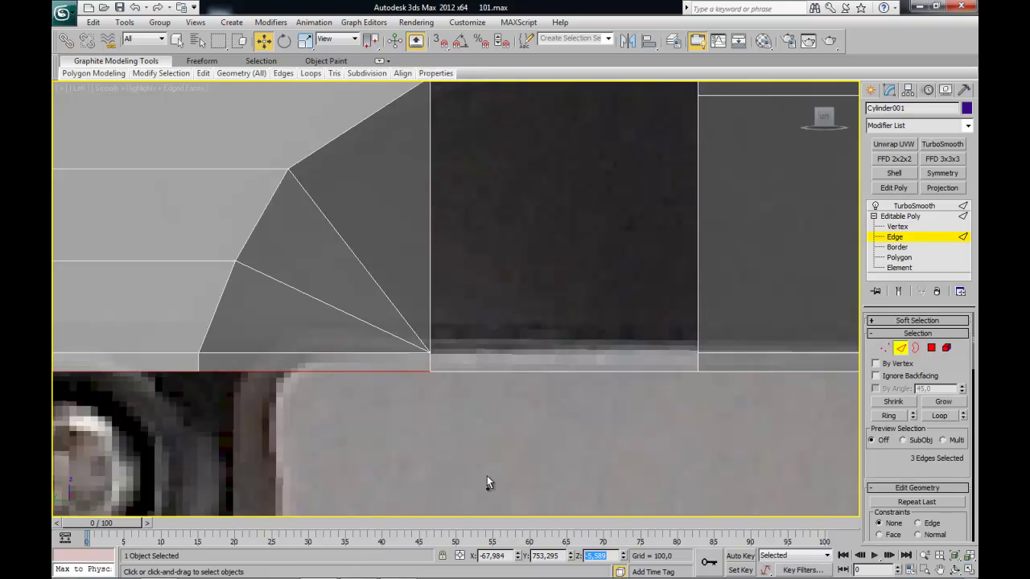
mouse_move(478, 472)
middle_mouse_down("alt")
mouse_move(356, 357)
mouse_move(315, 334)
mouse_move(379, 321)
mouse_move(490, 352)
mouse_move(520, 260)
middle_mouse_up("alt")
- Select corner vertices along the bottom edge and read their X positions
key("2")
key("1")
left_click(364, 342)
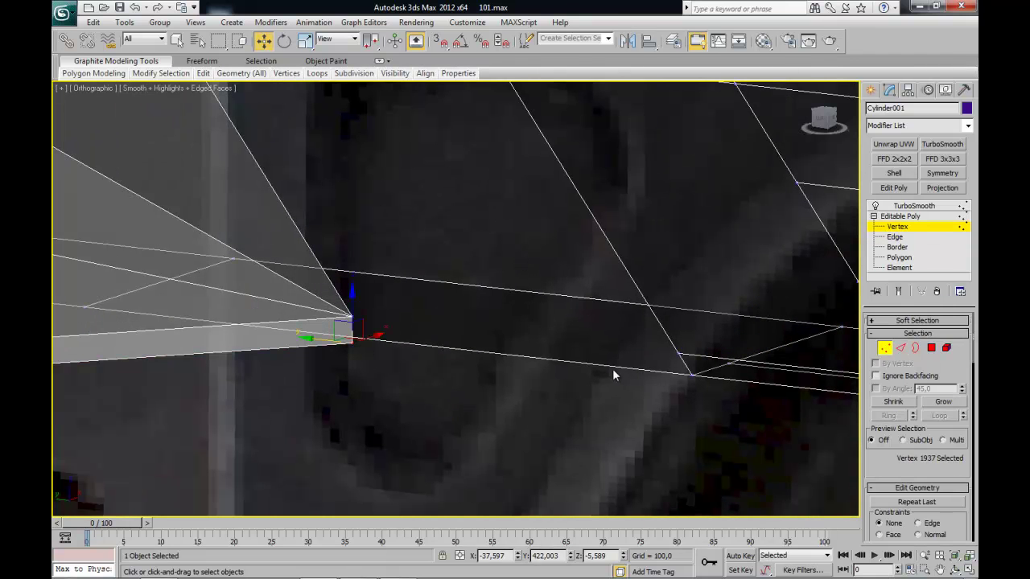
left_click_drag(678, 400, 696, 395)
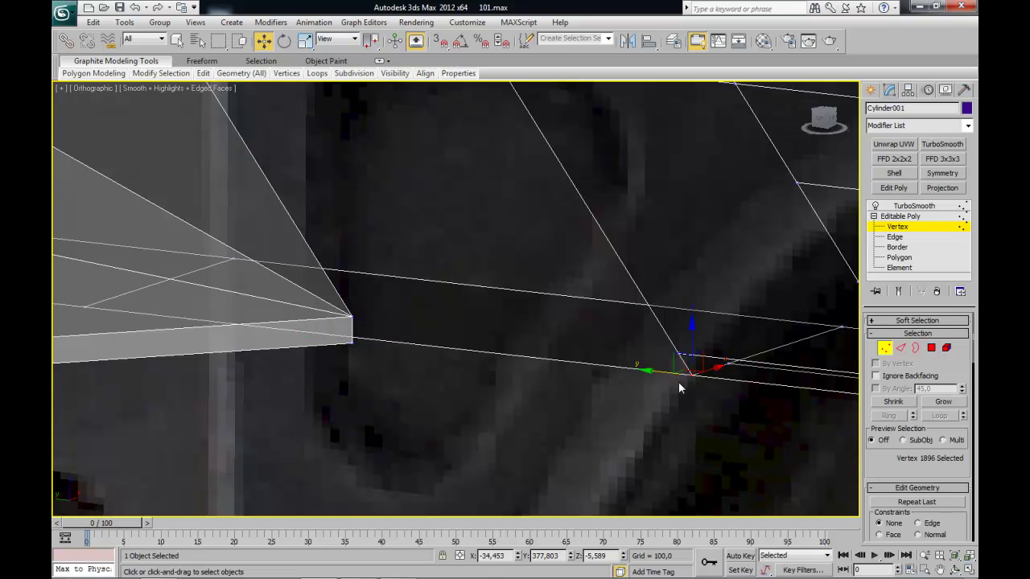
left_click_drag(502, 555, 408, 557)
left_click_drag(364, 325, 311, 377)
left_click_drag(511, 554, 386, 530)
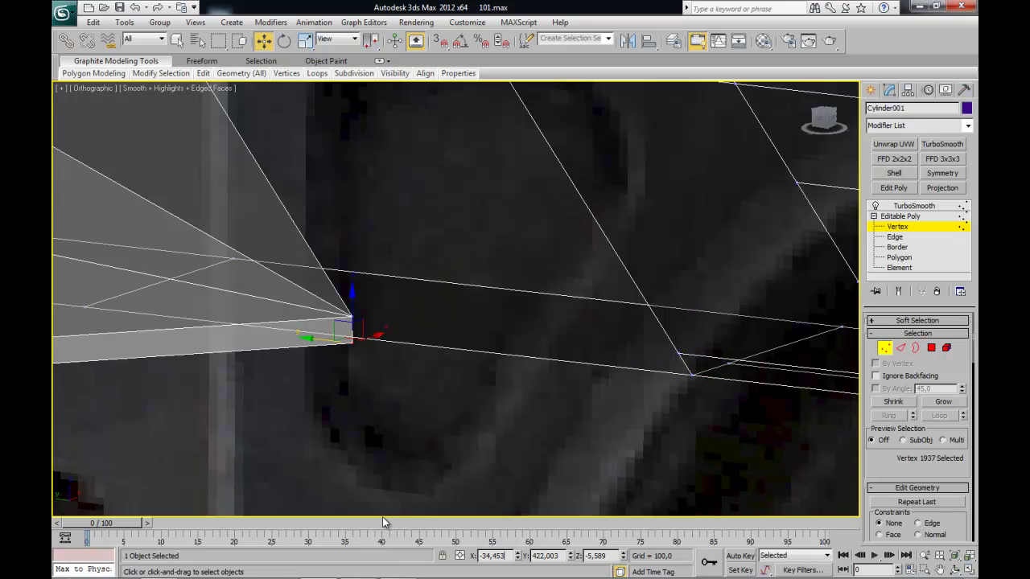
- Select the neighbouring corner vertex of the slanted cut
scroll(511, 428, "down", 3)
scroll(178, 332, "down", 1)
mouse_move(178, 332)
middle_mouse_down()
mouse_move(210, 350)
mouse_move(456, 405)
mouse_move(206, 352)
mouse_move(653, 268)
mouse_move(338, 346)
middle_mouse_up()
scroll(337, 346, "up", 4)
scroll(455, 355, "up", 2)
left_click(383, 385)
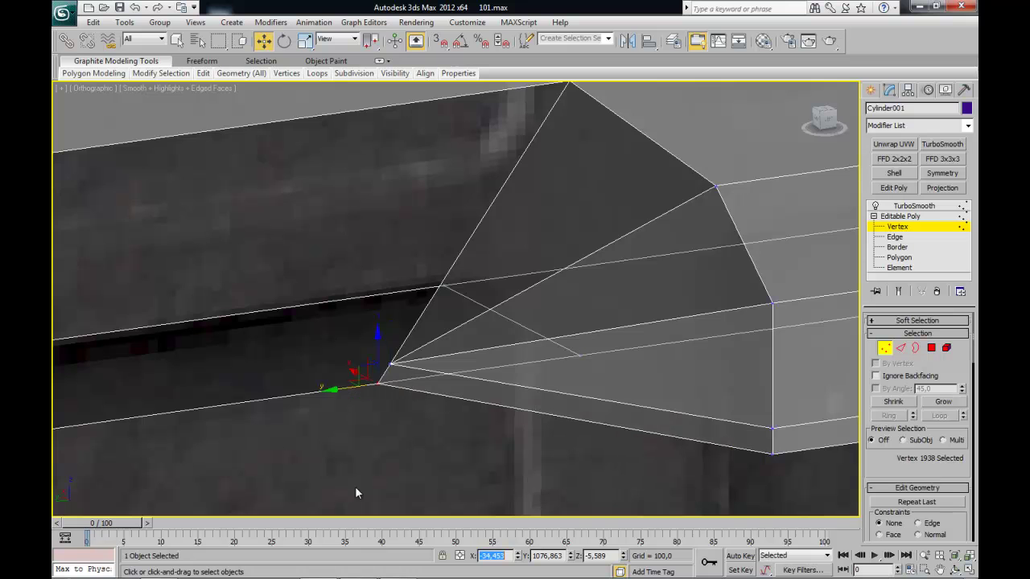
- In the side view, select the two vertices at the fan's lower corner
scroll(464, 278, "down", 5)
key("l")
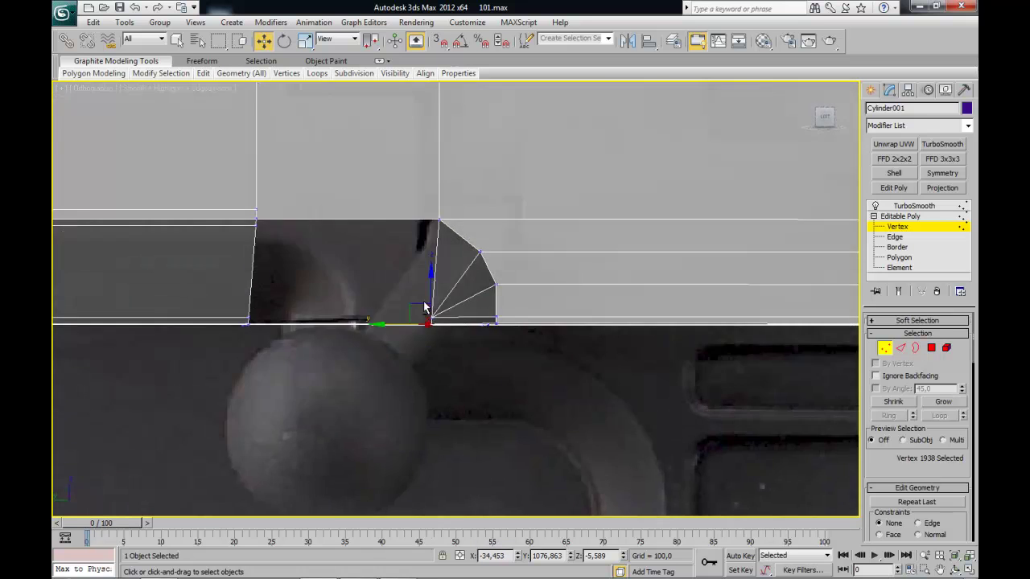
middle_click_drag(417, 291, 302, 384, "alt")
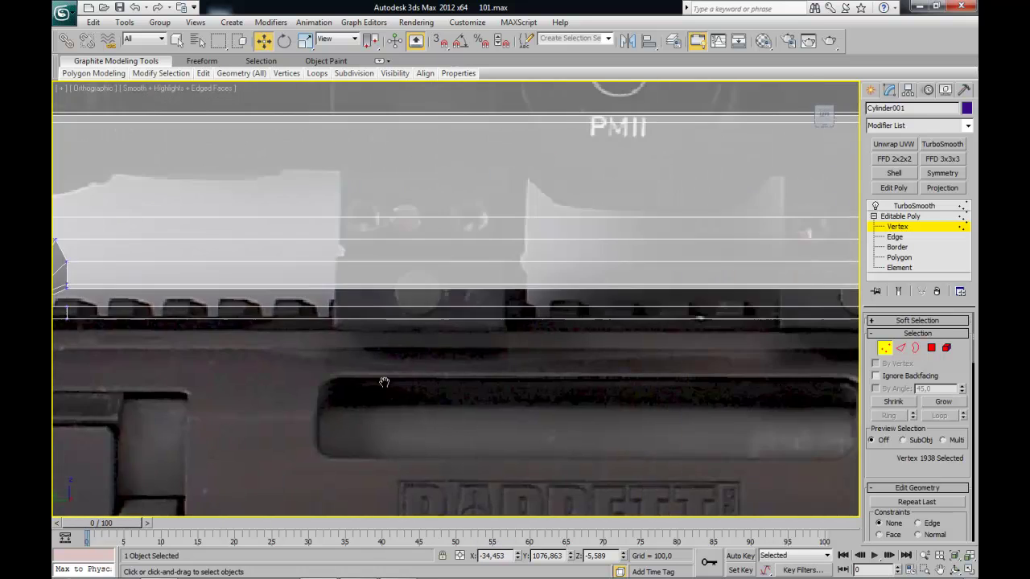
scroll(584, 359, "up", 5)
mouse_move(407, 361)
middle_mouse_down()
mouse_move(470, 388)
mouse_move(445, 373)
middle_mouse_up()
scroll(490, 338, "down", 3)
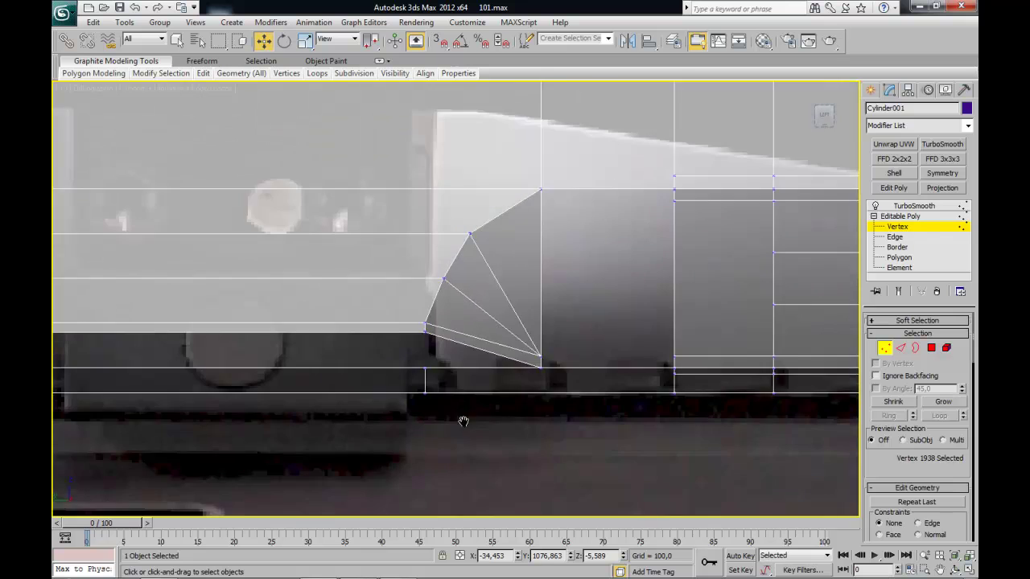
scroll(463, 404, "down", 3)
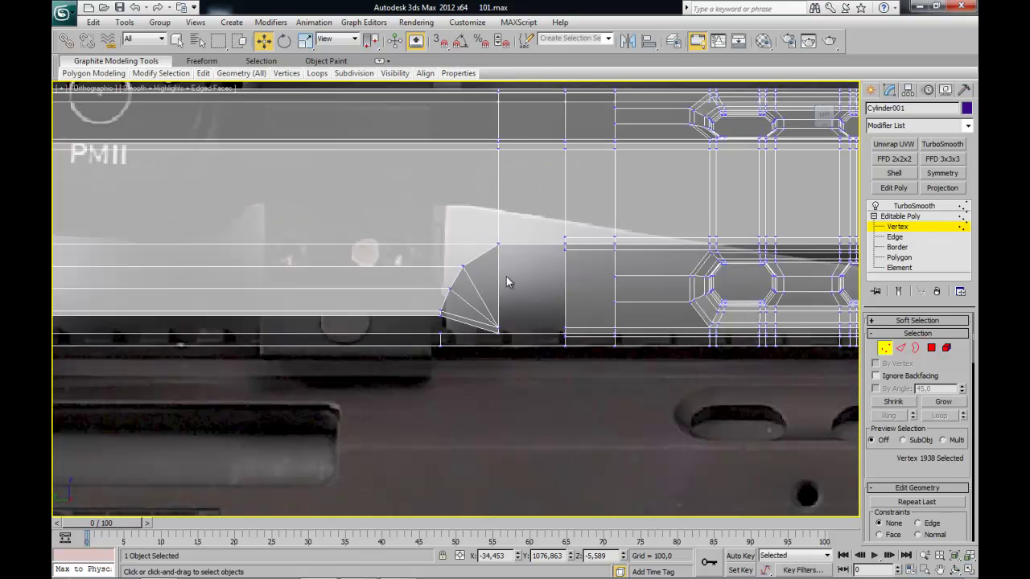
scroll(508, 282, "up", 2)
middle_click_drag(508, 282, 489, 274)
scroll(463, 266, "up", 2)
scroll(462, 330, "up", 2)
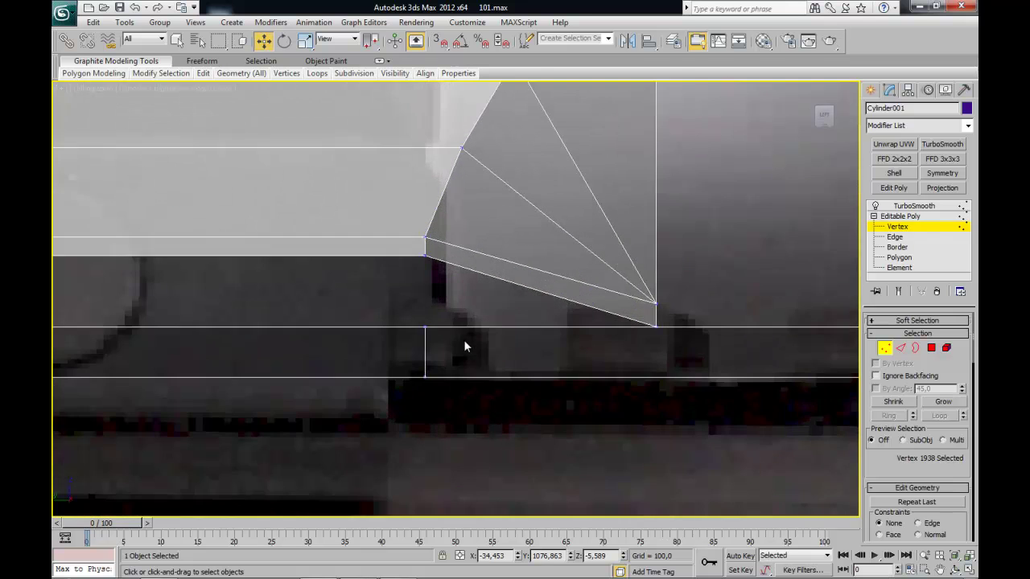
left_click(385, 429)
mouse_move(384, 430)
middle_mouse_down()
mouse_move(364, 382)
mouse_move(475, 356)
middle_mouse_up()
- Move the two vertices down and left onto the fan apex at X -34,453, Z -5,589
scroll(364, 382, "up", 2)
left_click_drag(395, 351, 721, 352)
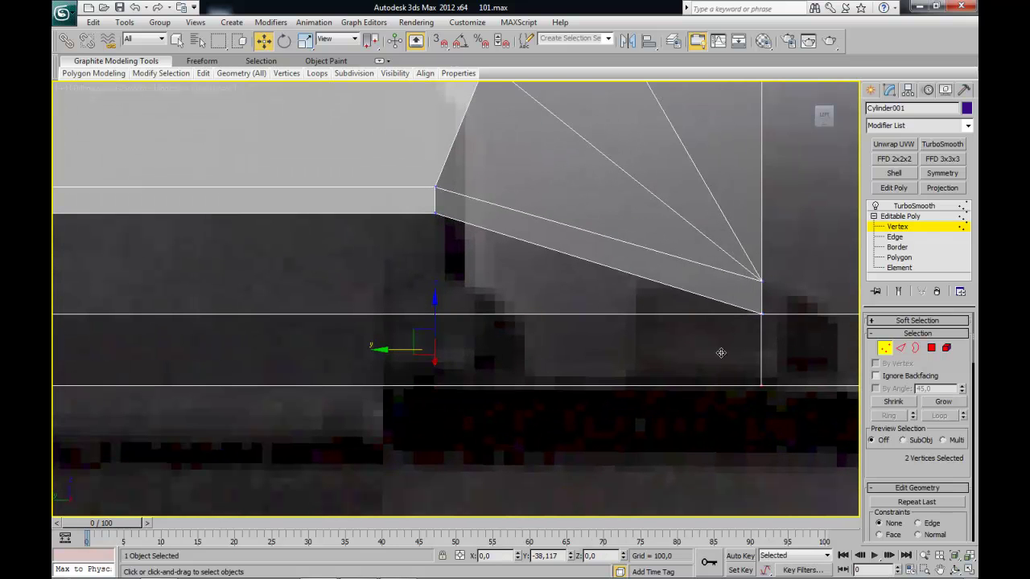
middle_click_drag(722, 352, 69, 364)
mouse_move(681, 357)
middle_mouse_down()
mouse_move(373, 418)
mouse_move(506, 427)
mouse_move(250, 391)
mouse_move(368, 341)
mouse_move(381, 368)
middle_mouse_up()
left_click_drag(543, 326, 315, 333)
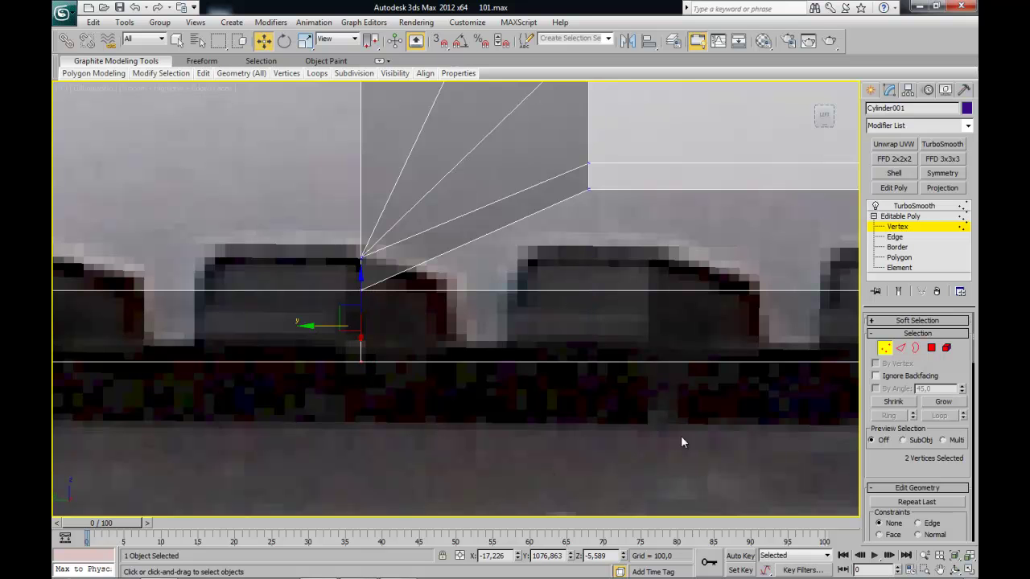
- Orbit close to the fan apex to check the vertices overlap
scroll(382, 319, "up", 5)
mouse_move(382, 319)
middle_mouse_down("alt")
mouse_move(348, 376)
mouse_move(389, 333)
mouse_move(431, 316)
middle_mouse_up("alt")
middle_click_drag(538, 428, 510, 418)
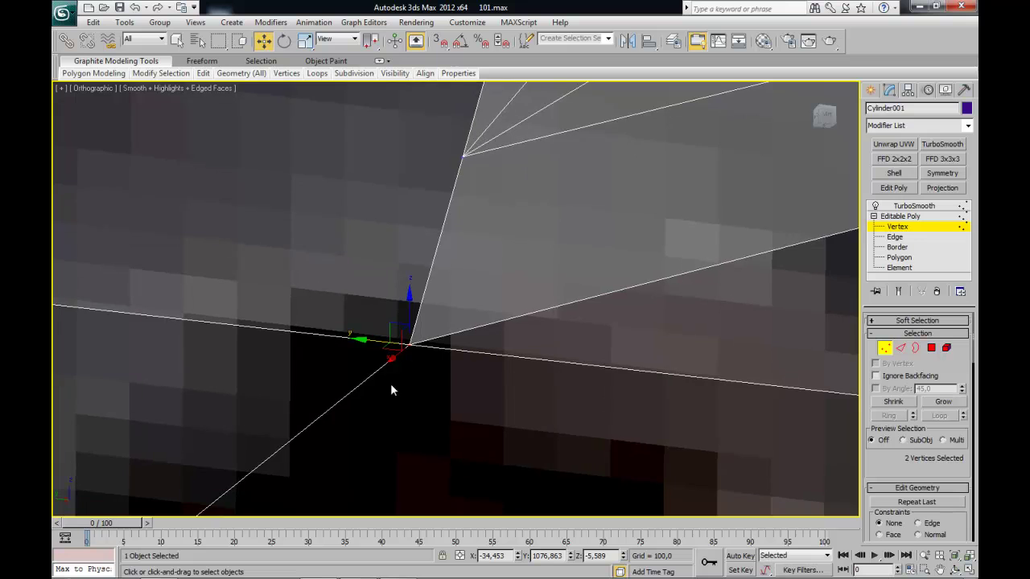
middle_click_drag(390, 383, 857, 478)
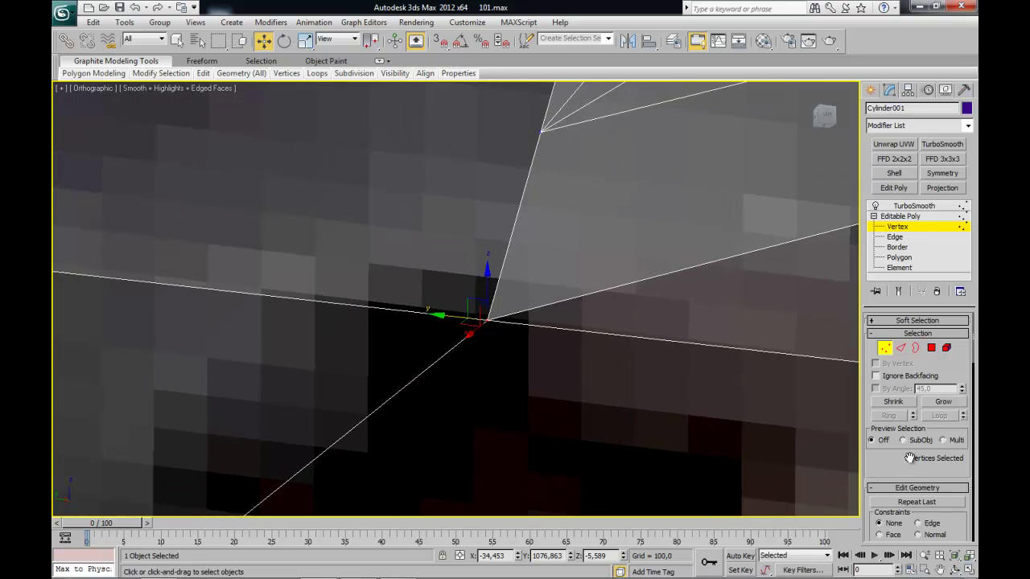
mouse_move(549, 389)
middle_mouse_down("alt")
mouse_move(512, 400)
mouse_move(504, 344)
middle_mouse_up("alt")
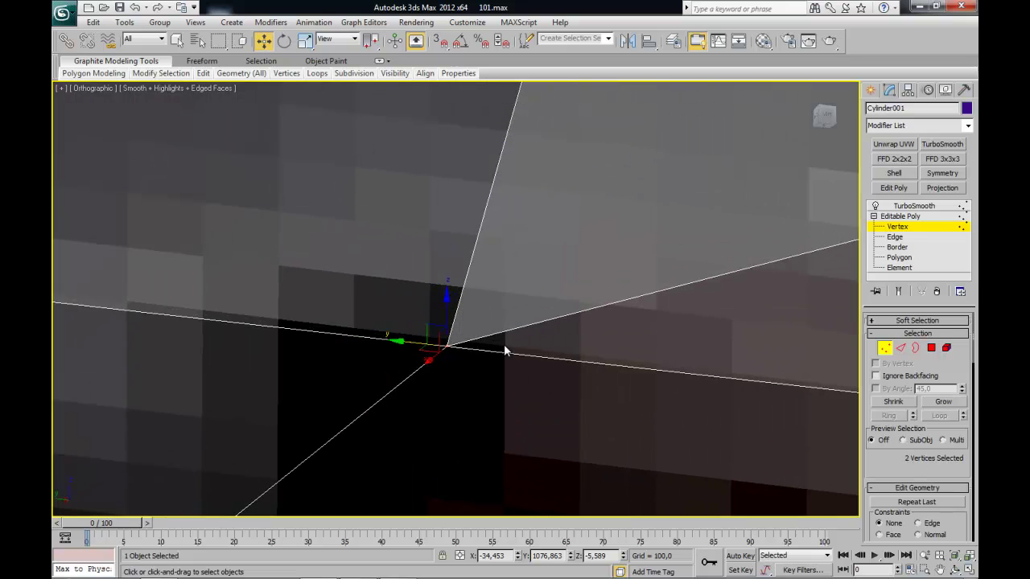
- Weld the first pair of overlapping vertices with a 1,021 threshold
right_click(506, 271)
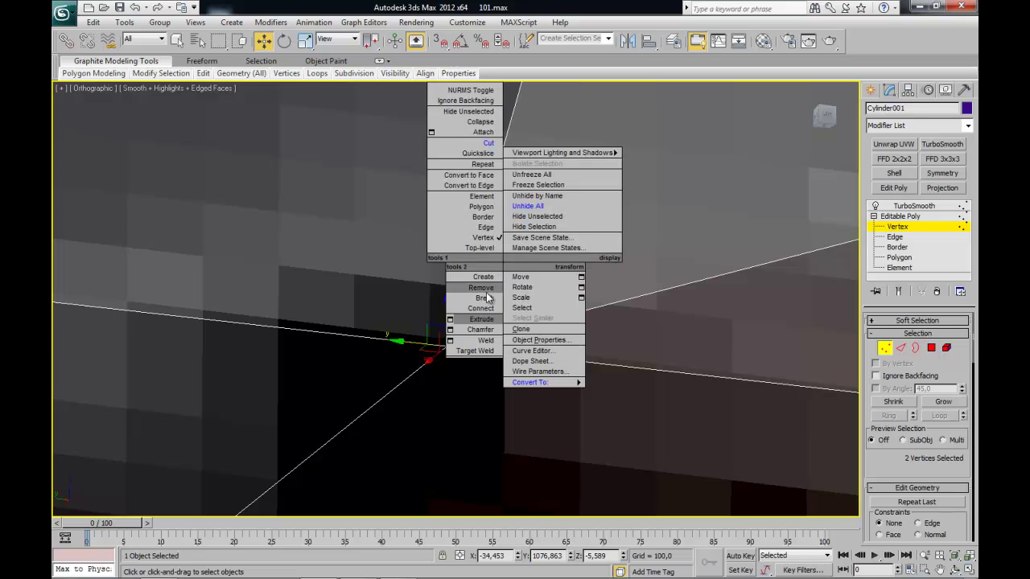
left_click(443, 357)
mouse_move(479, 305)
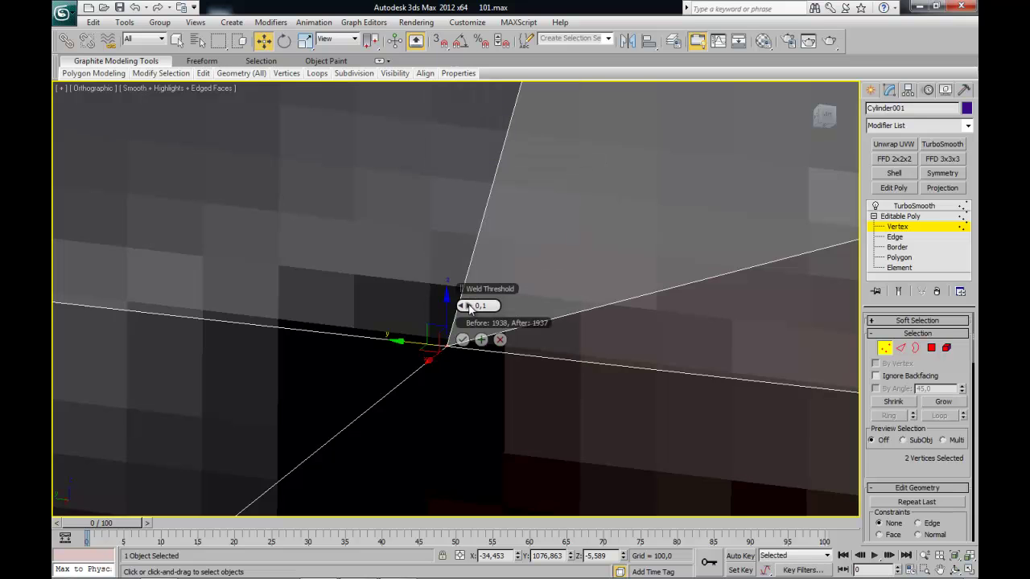
left_click_drag(508, 305, 499, 327)
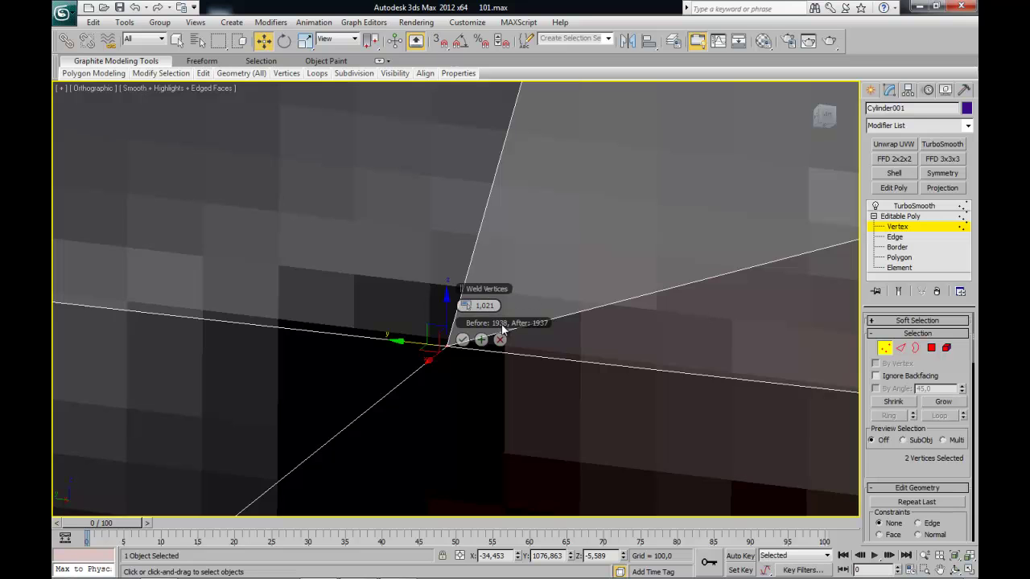
left_click(463, 340)
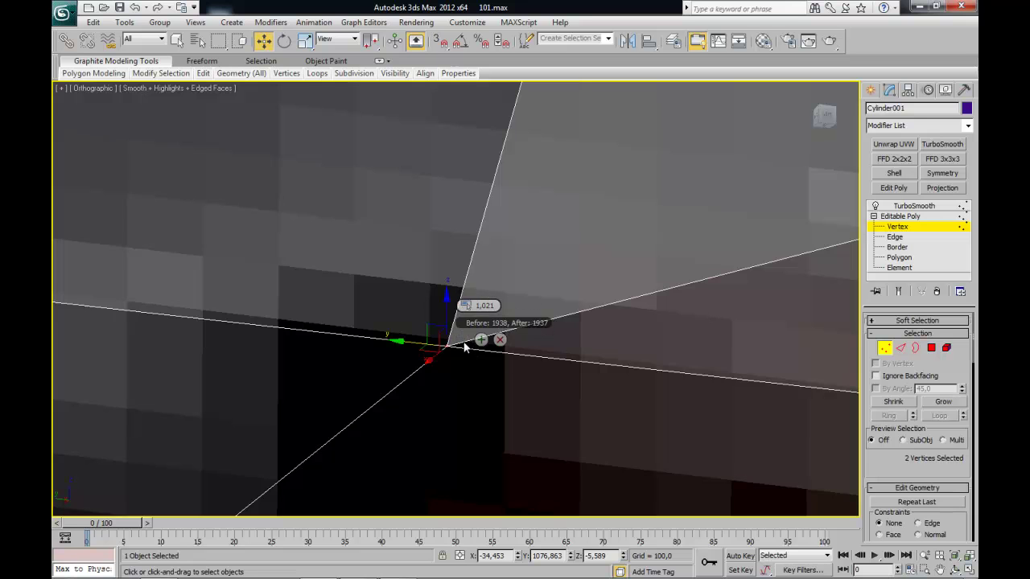
- Select the second overlapping corner vertex pair and weld it as well
scroll(590, 392, "down", 3)
scroll(679, 389, "down", 3)
scroll(563, 387, "down", 3)
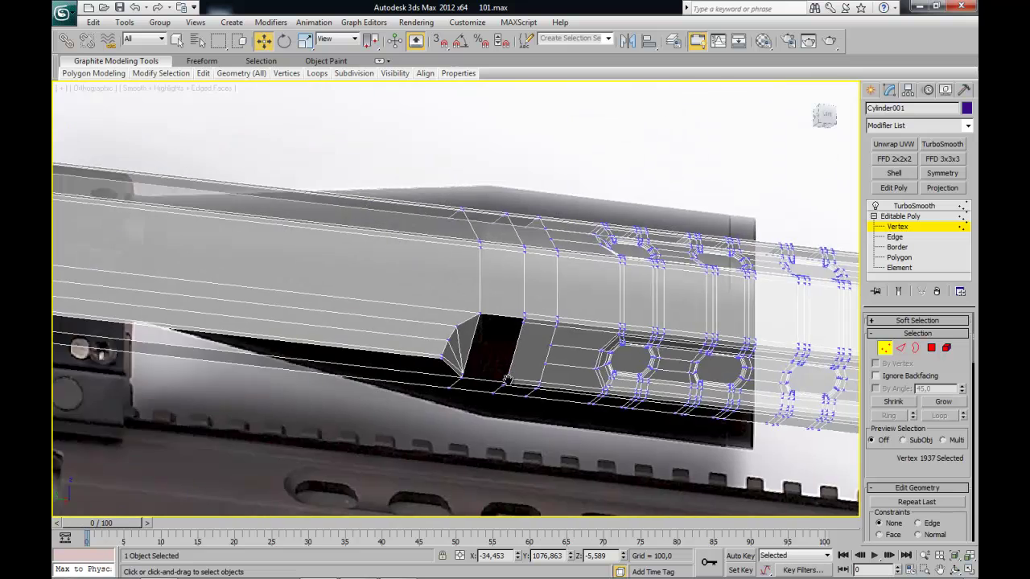
scroll(410, 385, "up", 3)
scroll(477, 322, "up", 3)
left_click_drag(559, 316, 515, 366)
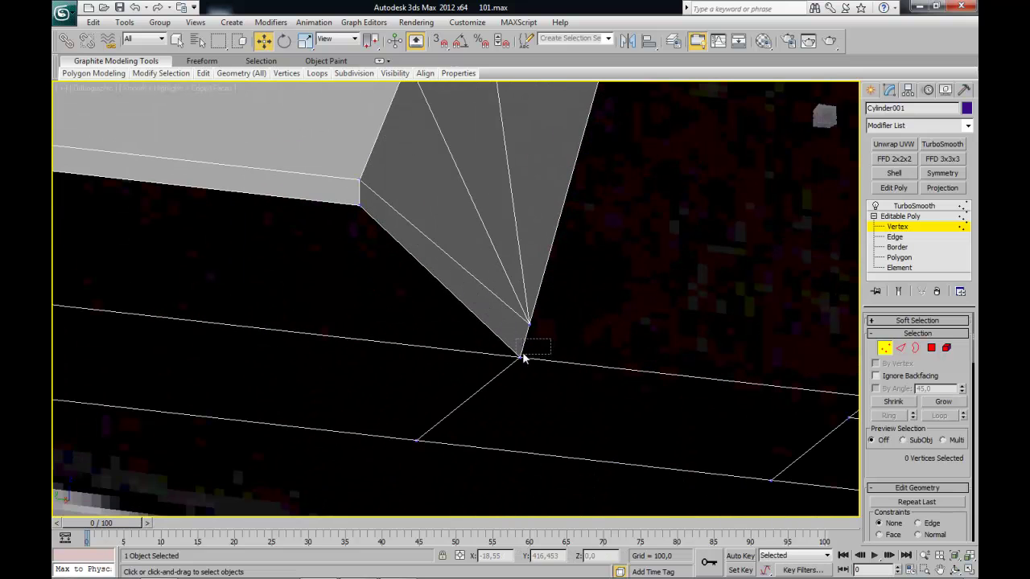
right_click(565, 362)
left_click(510, 436)
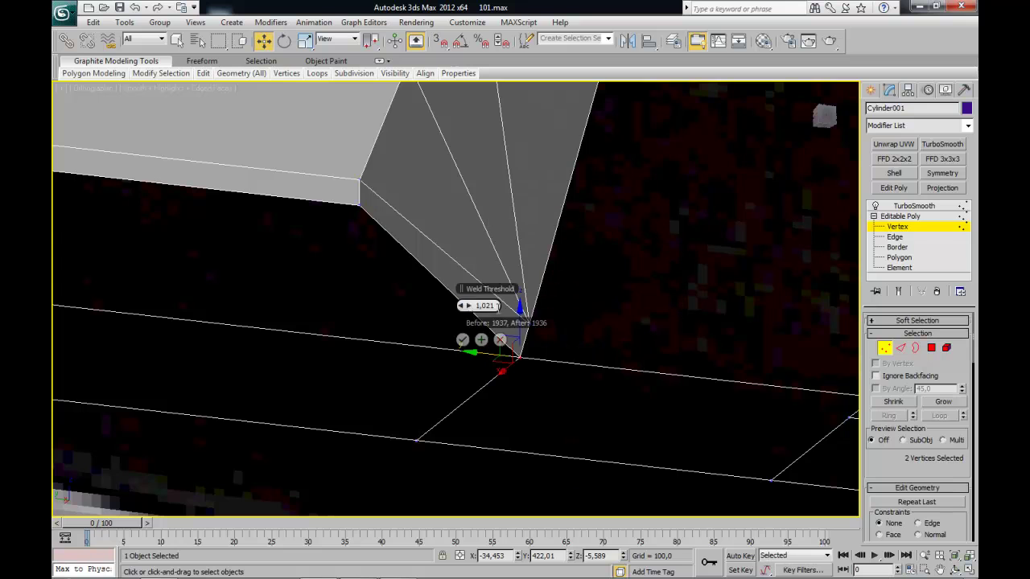
left_click(462, 340)
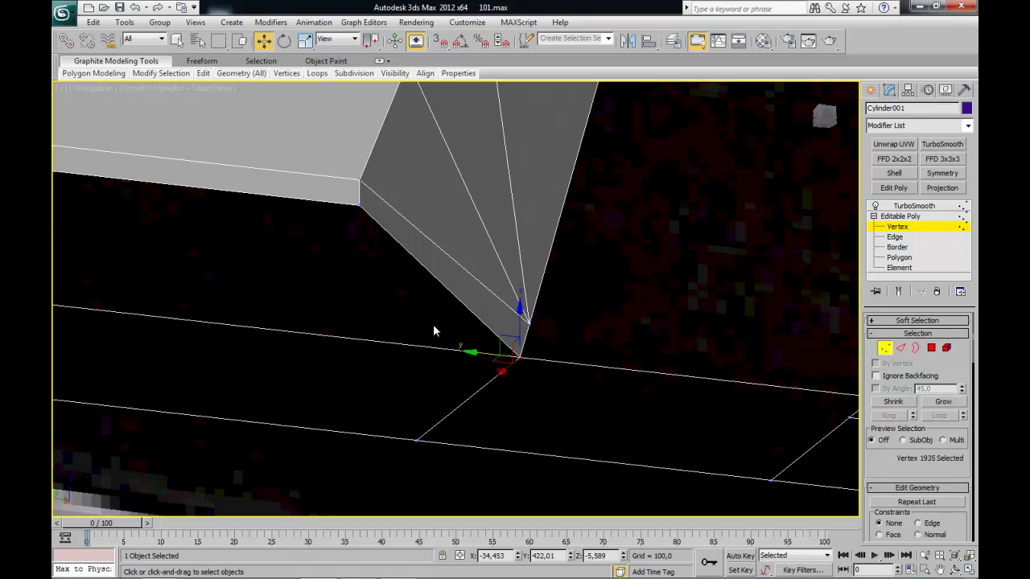
mouse_move(433, 323)
middle_mouse_down("alt")
mouse_move(507, 311)
mouse_move(286, 318)
mouse_move(304, 310)
mouse_move(885, 346)
middle_mouse_up("alt")
left_click(900, 346)
- Pick out the open edges on both sides of the gap at the slanted rear cut
left_click(556, 339)
mouse_move(536, 298)
left_mouse_down()
mouse_move(559, 259)
mouse_move(548, 273)
left_mouse_up()
mouse_move(547, 273)
middle_mouse_down("alt")
mouse_move(528, 299)
mouse_move(421, 249)
mouse_move(593, 346)
middle_mouse_up("alt")
mouse_move(810, 291)
middle_mouse_down("alt")
mouse_move(494, 239)
mouse_move(478, 310)
mouse_move(555, 335)
mouse_move(499, 322)
middle_mouse_up("alt")
left_click(915, 347)
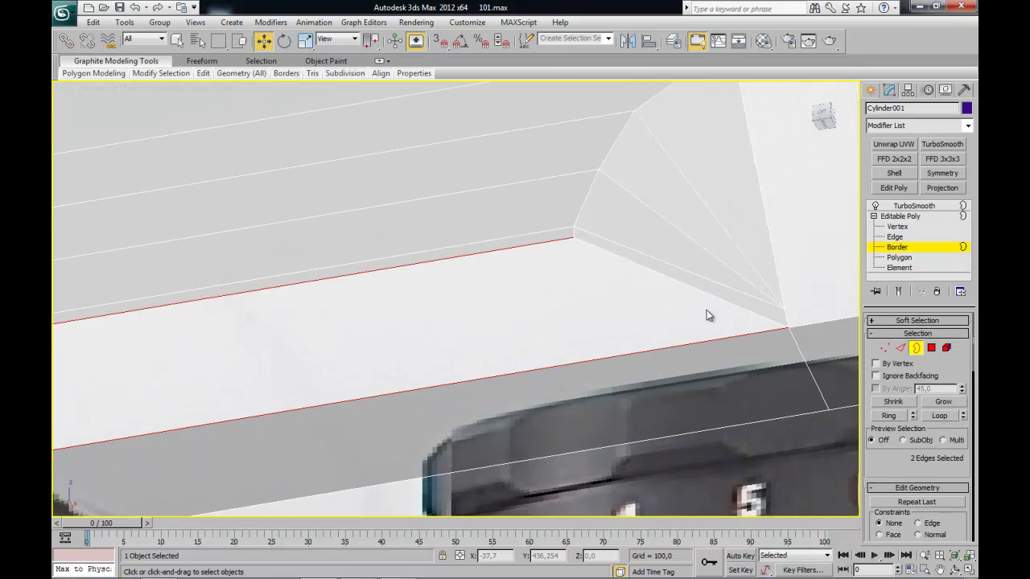
left_click(680, 312)
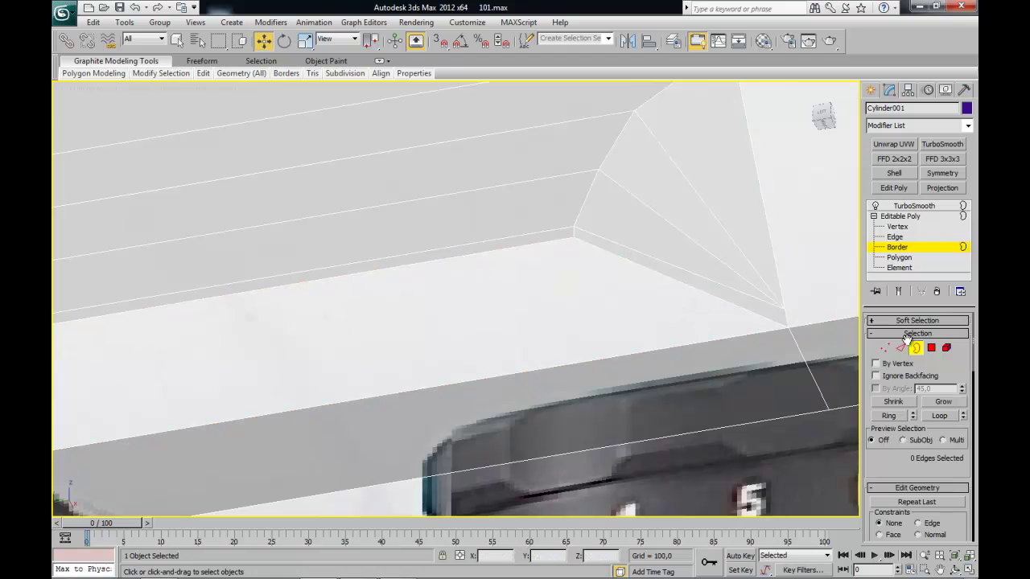
left_click(901, 348)
- Select the upper and lower open edges and bridge them with a new polygon
left_click_drag(489, 258, 490, 259)
left_click(508, 374, "ctrl")
scroll(920, 503, "down", 3)
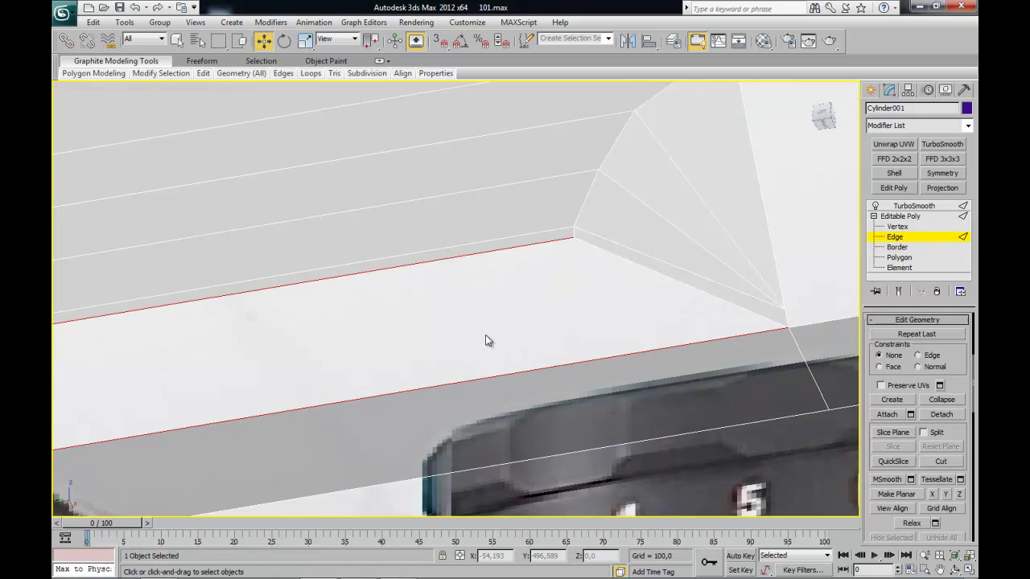
scroll(901, 475, "down", 3)
scroll(905, 483, "down", 3)
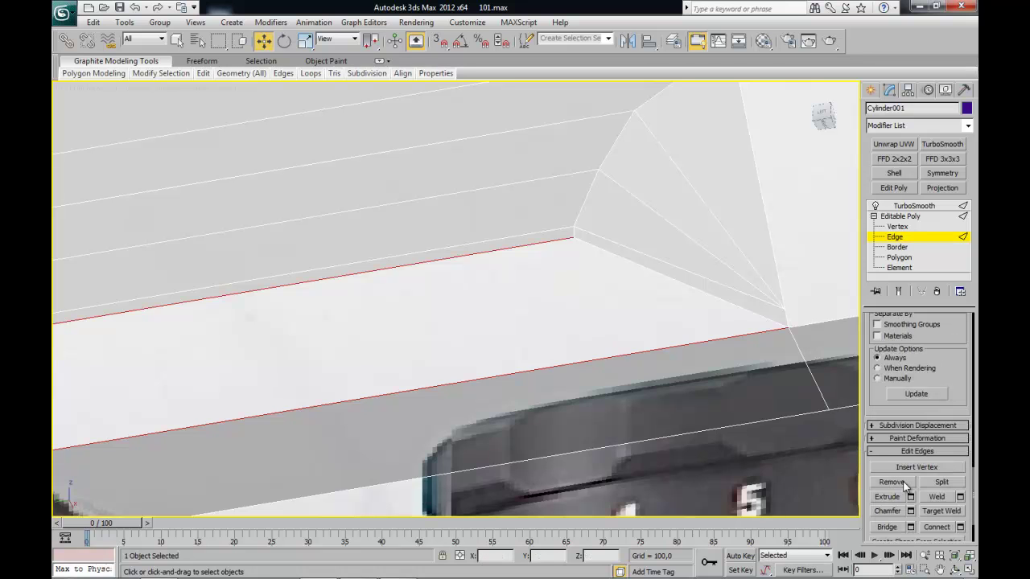
scroll(905, 486, "down", 2)
left_click(887, 469)
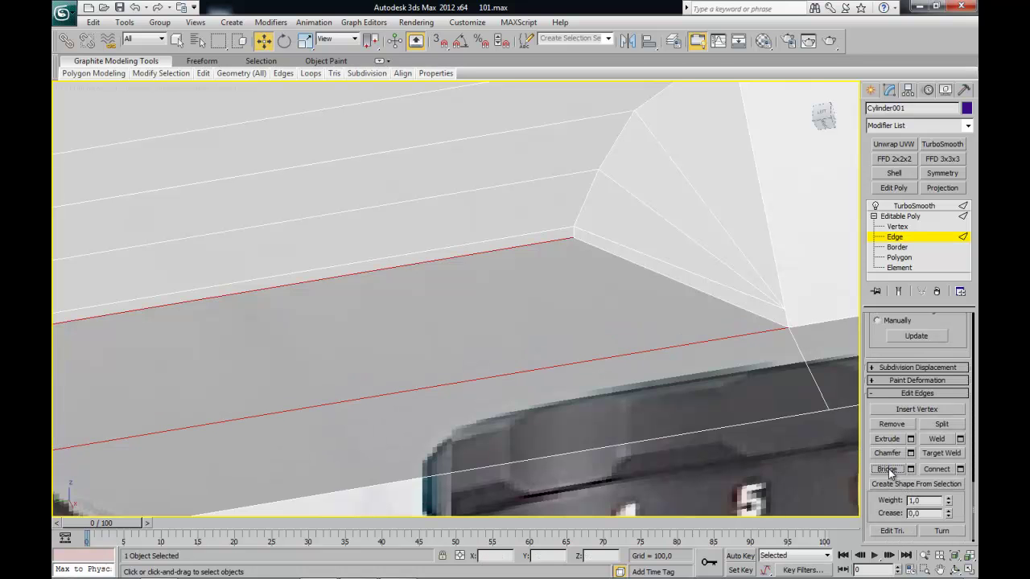
scroll(516, 352, "down", 4)
mouse_move(502, 355)
middle_mouse_down("alt")
mouse_move(492, 354)
mouse_move(498, 327)
mouse_move(546, 340)
mouse_move(487, 311)
middle_mouse_up("alt")
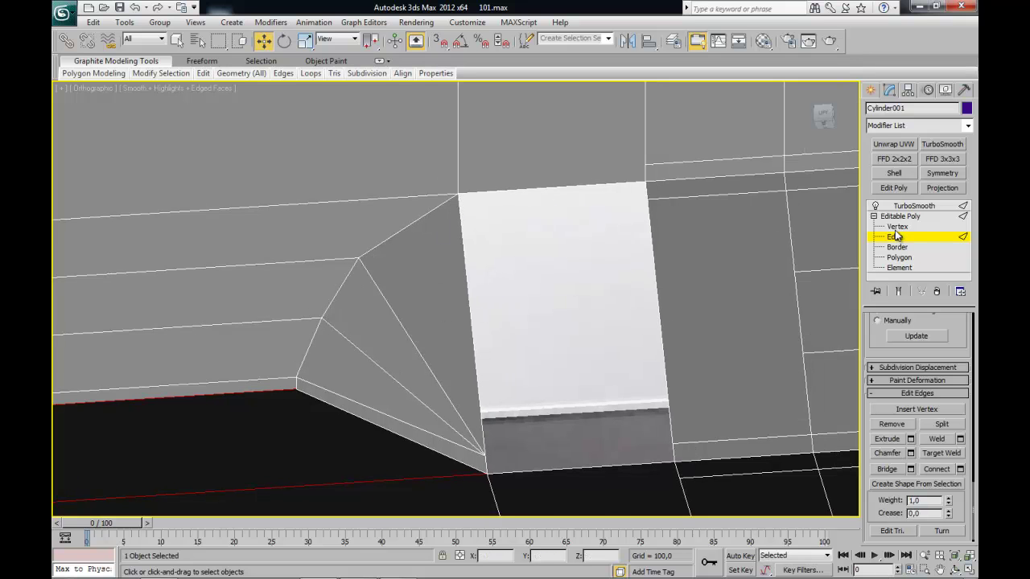
- Select the fan edges on both sides of the cut's corner, including the short bottom edge
left_click(446, 204)
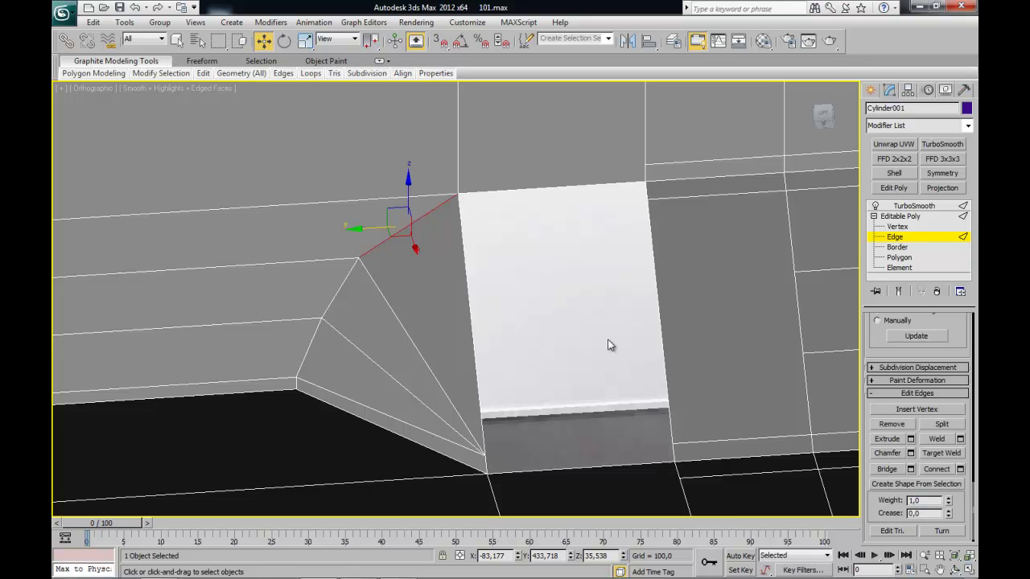
left_click(339, 296, "ctrl")
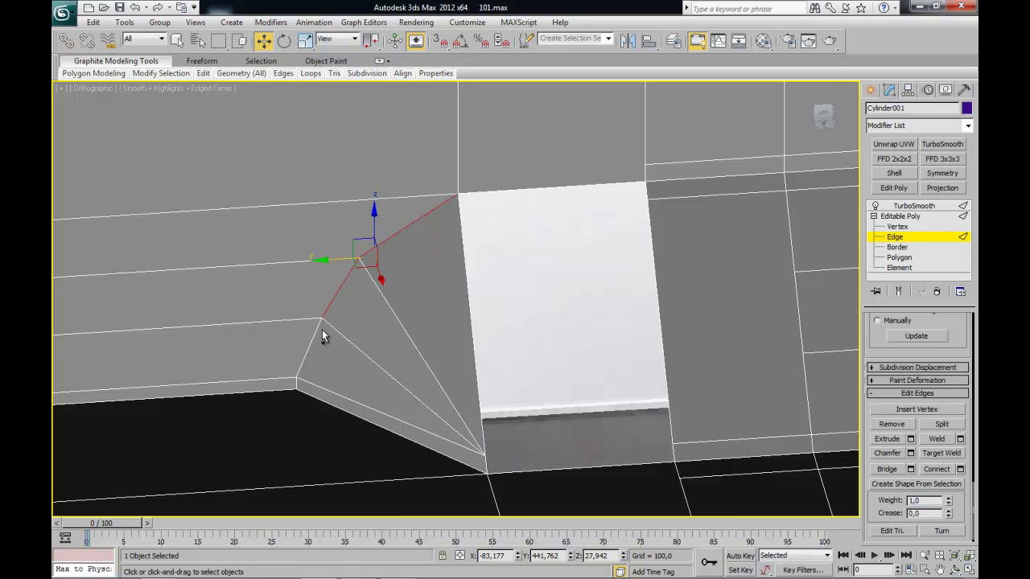
left_click(296, 384, "ctrl")
mouse_move(392, 315)
middle_mouse_down()
mouse_move(448, 276)
mouse_move(367, 295)
middle_mouse_up()
scroll(368, 295, "down", 5)
scroll(414, 331, "up", 3)
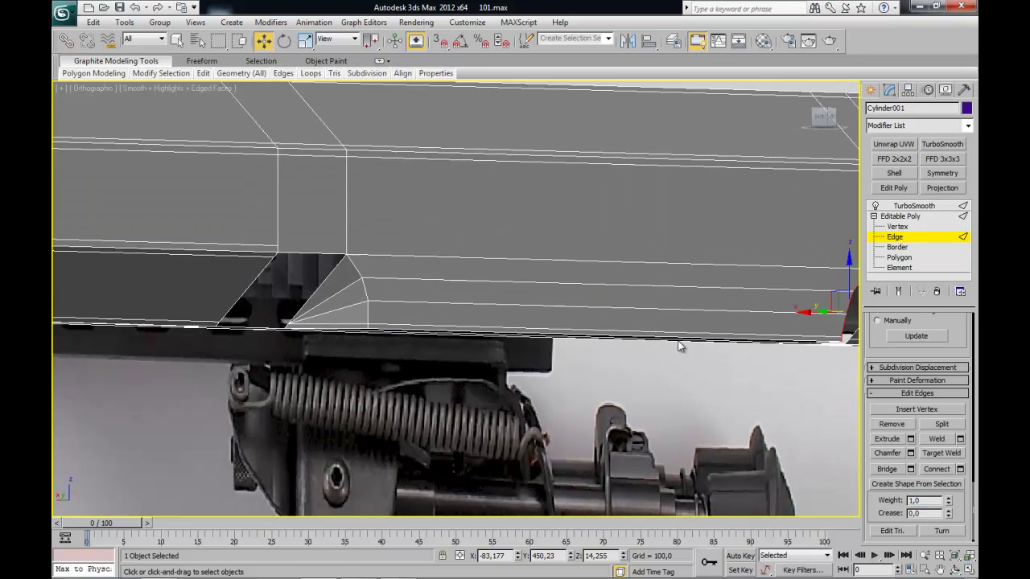
middle_click_drag(414, 331, 483, 305)
scroll(518, 314, "up", 3)
left_click(508, 306, "ctrl")
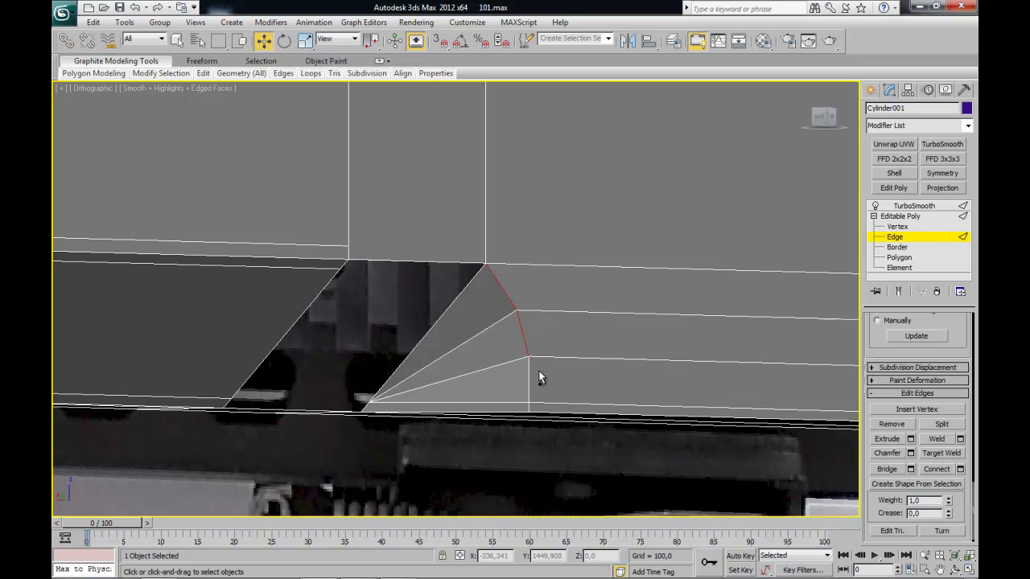
mouse_move(528, 409)
middle_mouse_down("alt")
mouse_move(589, 411)
mouse_move(427, 384)
mouse_move(477, 350)
middle_mouse_up("alt")
scroll(477, 350, "up", 2)
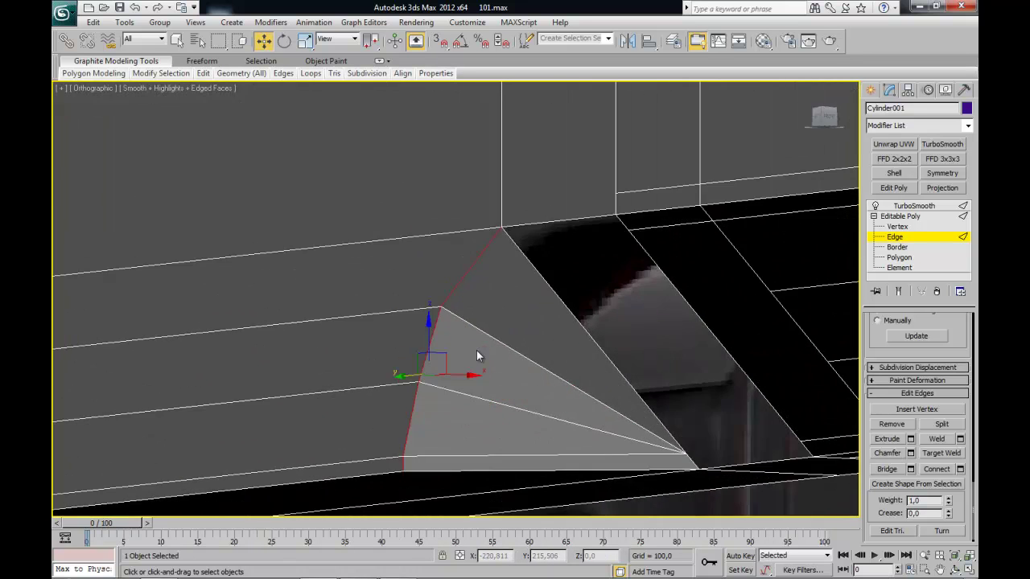
scroll(480, 321, "up", 2)
- Chamfer the selected fan edges to a width of about 3,048
right_click(498, 293)
left_click(426, 365)
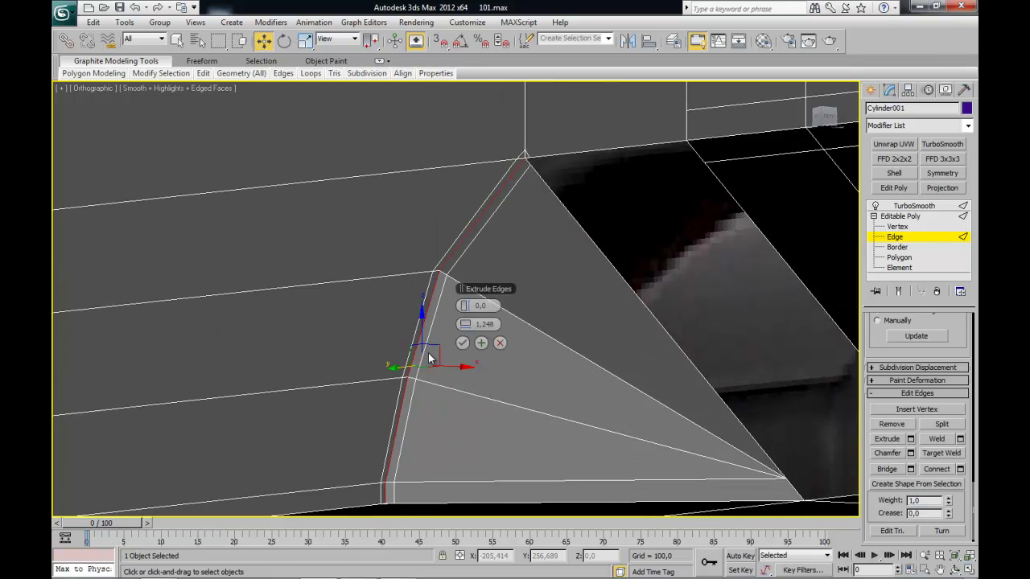
left_click_drag(467, 324, 476, 324)
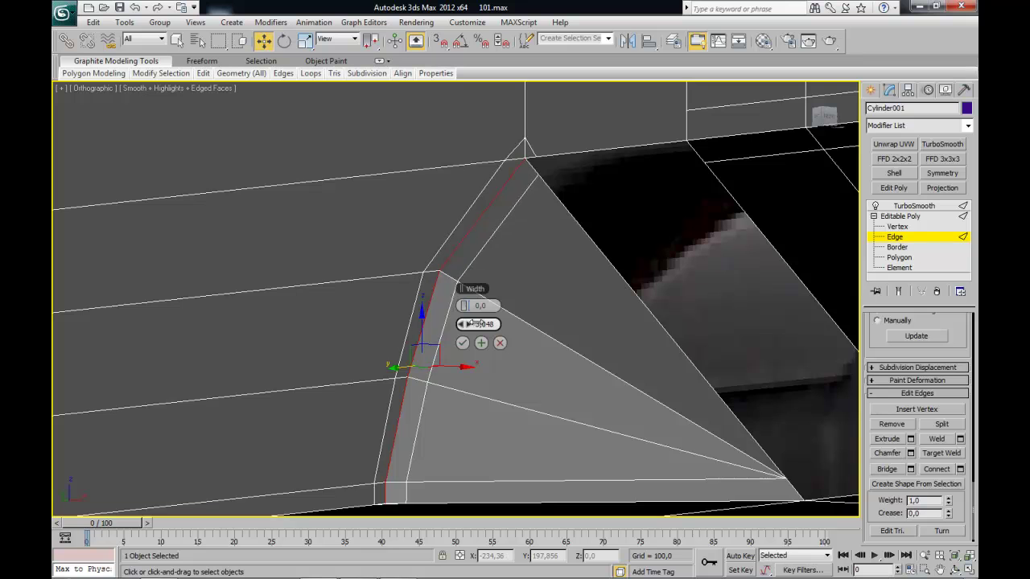
left_click(463, 343)
mouse_move(580, 218)
middle_mouse_down()
mouse_move(557, 241)
mouse_move(585, 299)
mouse_move(605, 290)
middle_mouse_up()
scroll(526, 334, "up", 3)
left_click(508, 242)
left_click(605, 290)
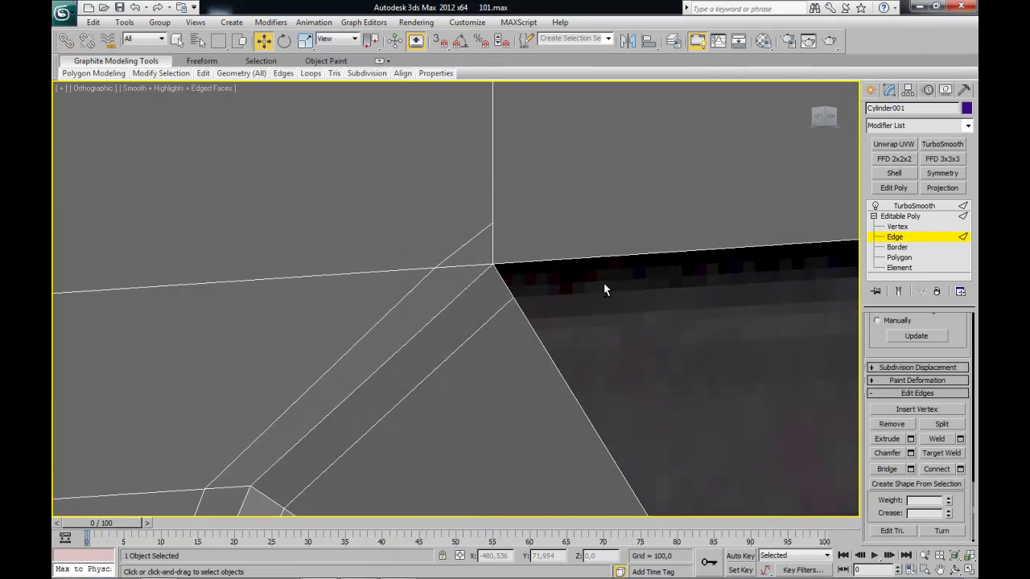
mouse_move(489, 362)
middle_mouse_down()
mouse_move(371, 338)
mouse_move(481, 155)
mouse_move(458, 271)
mouse_move(437, 292)
mouse_move(459, 214)
middle_mouse_up()
left_click(456, 208)
left_click(458, 249)
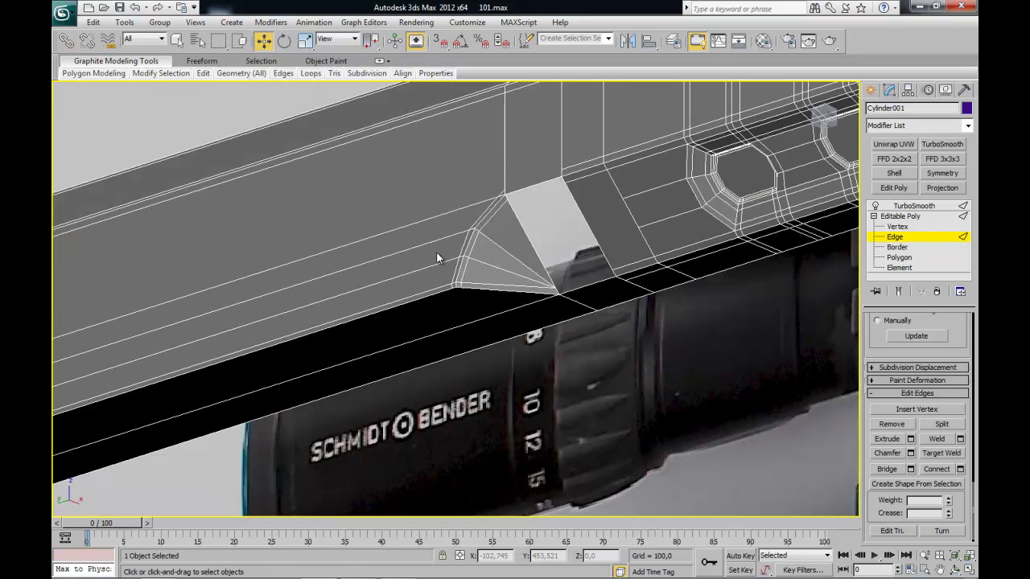
mouse_move(436, 258)
middle_mouse_down("alt")
mouse_move(398, 253)
mouse_move(400, 322)
mouse_move(456, 379)
mouse_move(371, 329)
middle_mouse_up("alt")
scroll(372, 328, "up", 2)
left_click(369, 303)
middle_click_drag(316, 206, 314, 145, "alt")
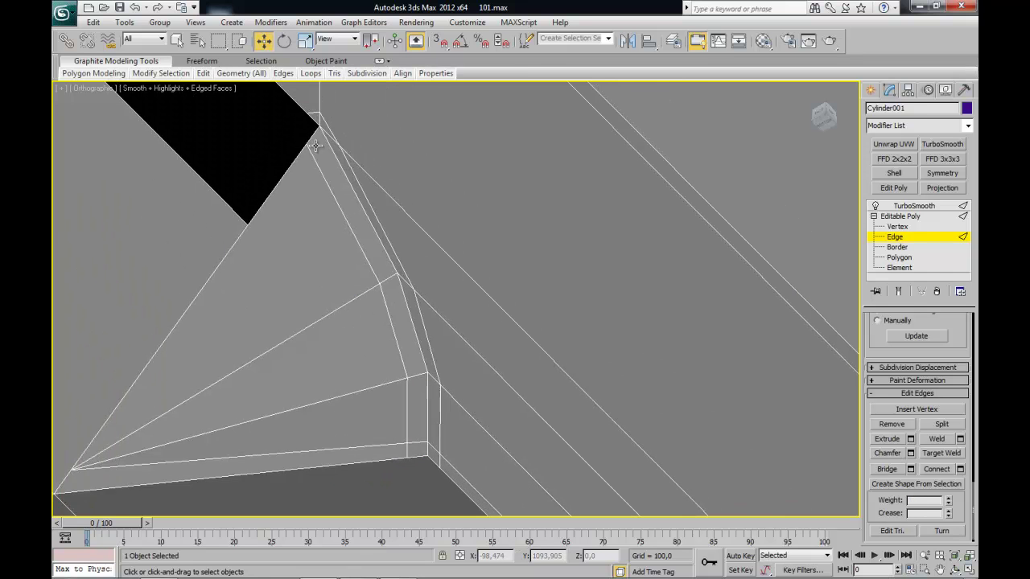
mouse_move(298, 192)
middle_mouse_down("alt")
mouse_move(311, 252)
mouse_move(336, 264)
mouse_move(282, 391)
mouse_move(453, 244)
mouse_move(393, 296)
middle_mouse_up("alt")
scroll(433, 256, "up", 2)
scroll(338, 320, "up", 3)
scroll(345, 326, "up", 2)
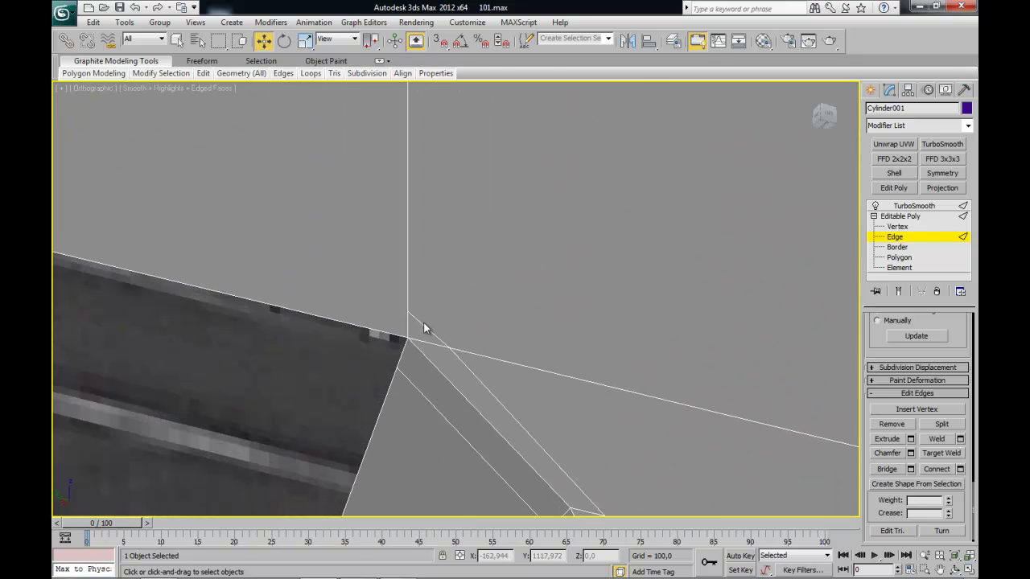
left_click(897, 227)
left_click(404, 334)
left_click(498, 306)
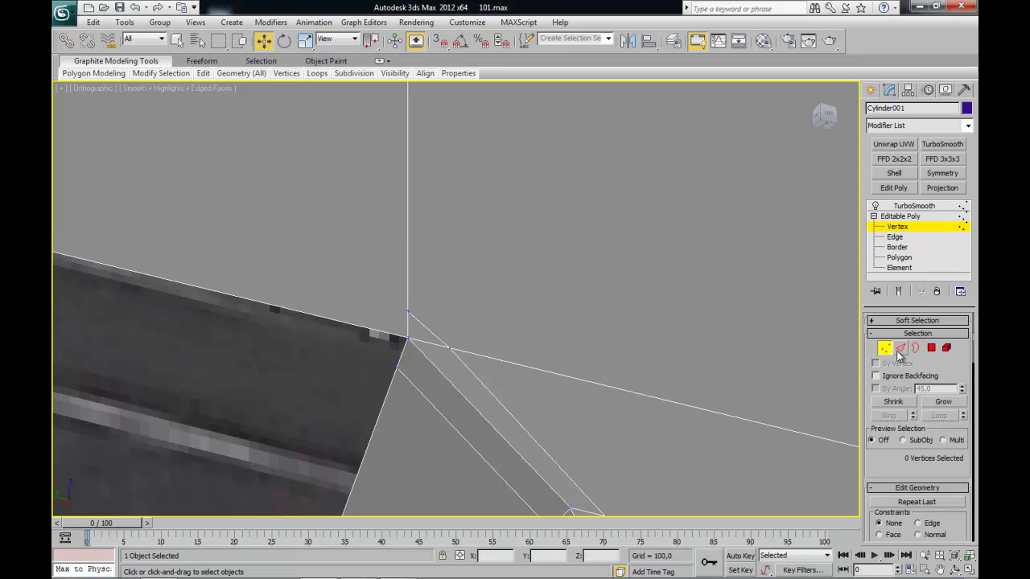
- Collapse the short edge at the corner into a single vertex
left_click(900, 348)
left_click(424, 322)
scroll(890, 466, "down", 1)
scroll(917, 443, "down", 2)
scroll(945, 415, "down", 3)
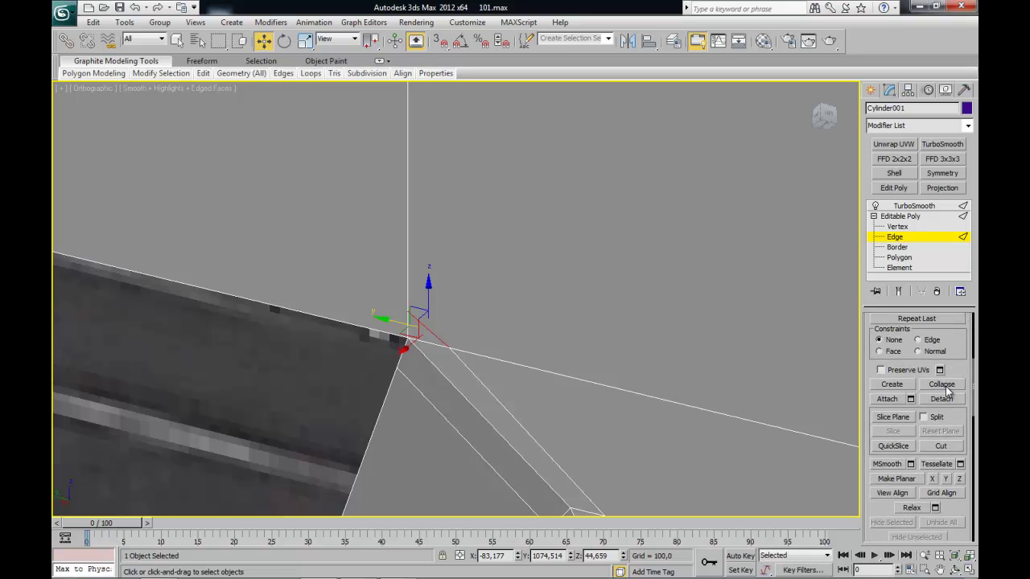
scroll(686, 374, "down", 3)
mouse_move(364, 322)
middle_mouse_down()
mouse_move(580, 401)
mouse_move(447, 354)
middle_mouse_up()
scroll(359, 384, "down", 5)
scroll(269, 379, "down", 2)
scroll(363, 361, "up", 5)
scroll(293, 384, "up", 2)
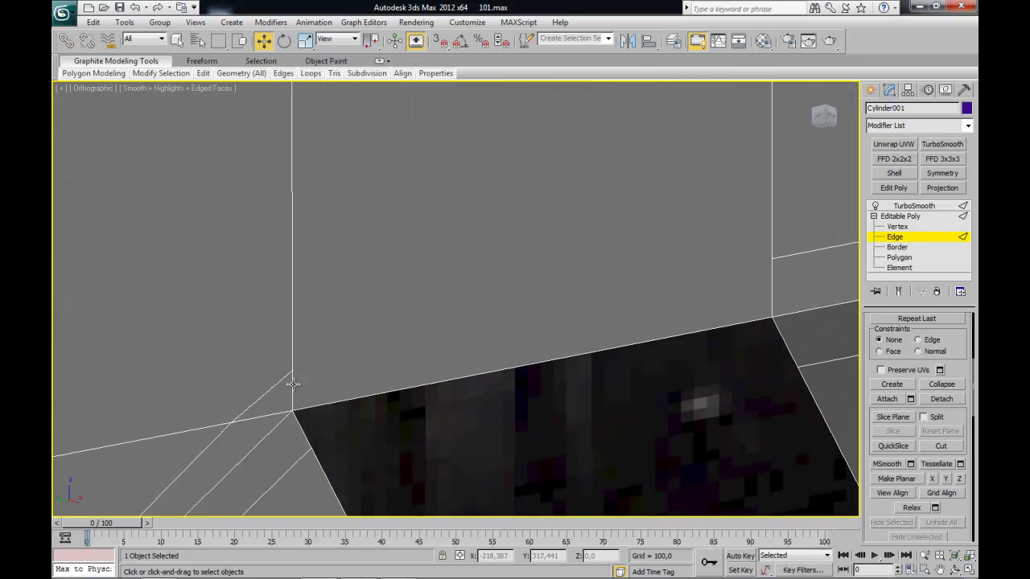
left_click_drag(258, 386, 270, 403)
left_click(938, 389)
- Nudge the collapsed corner vertex slightly upward
scroll(515, 381, "down", 2)
mouse_move(518, 380)
middle_mouse_down()
mouse_move(593, 438)
mouse_move(506, 313)
middle_mouse_up()
scroll(455, 379, "up", 2)
scroll(455, 379, "up", 1)
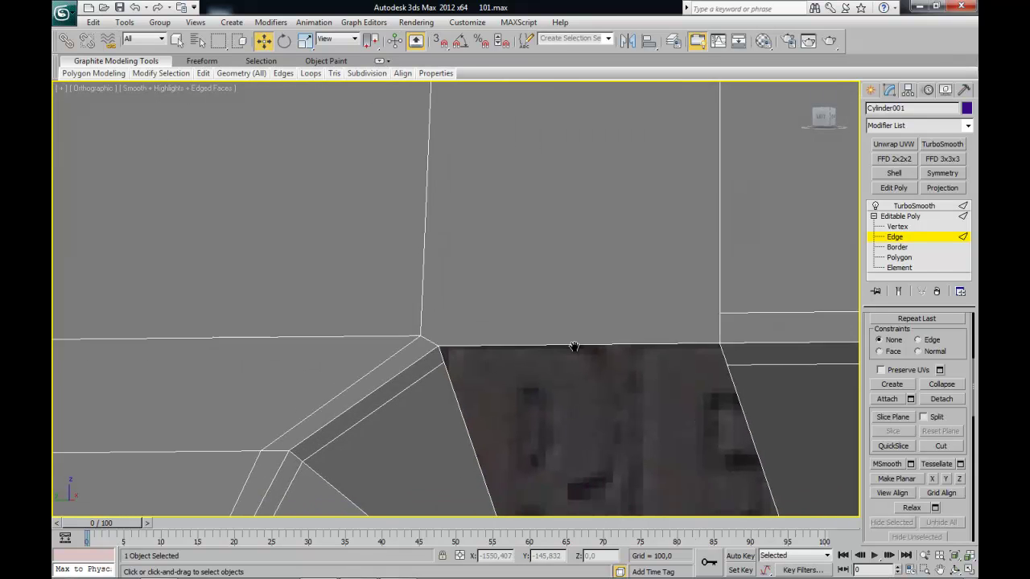
left_click(888, 228)
left_click(420, 321)
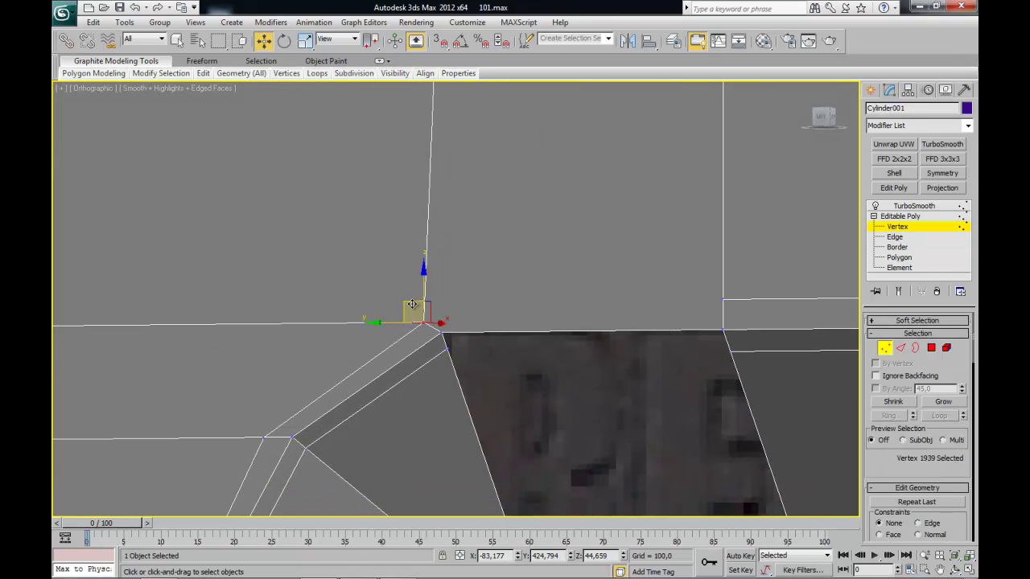
middle_click_drag(417, 310, 420, 312, "alt")
left_click_drag(405, 304, 407, 301)
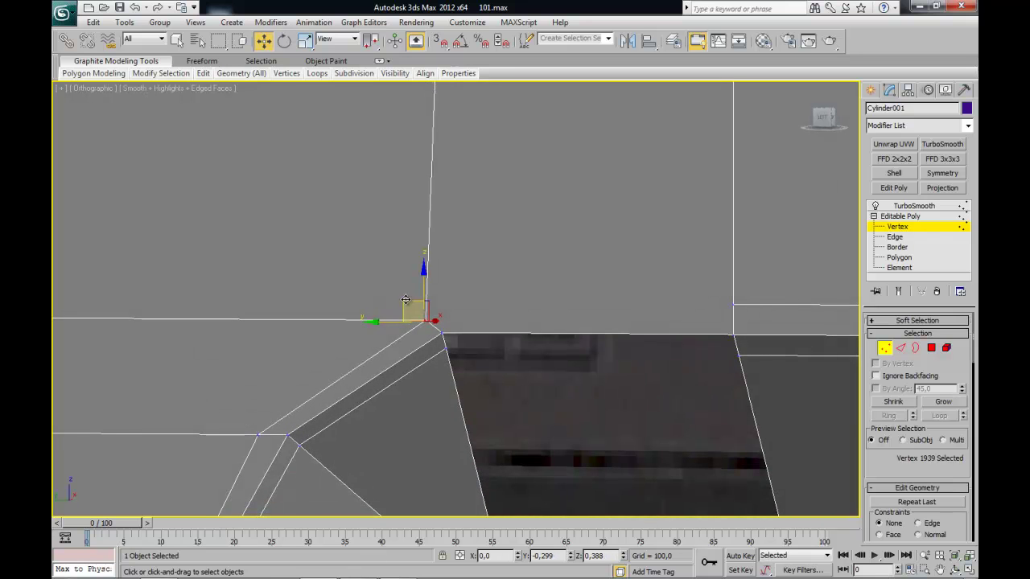
- Check the vertex at the mesh corner, then clear the vertex selection
middle_click_drag(414, 311, 778, 302)
middle_click_drag(301, 322, 483, 318)
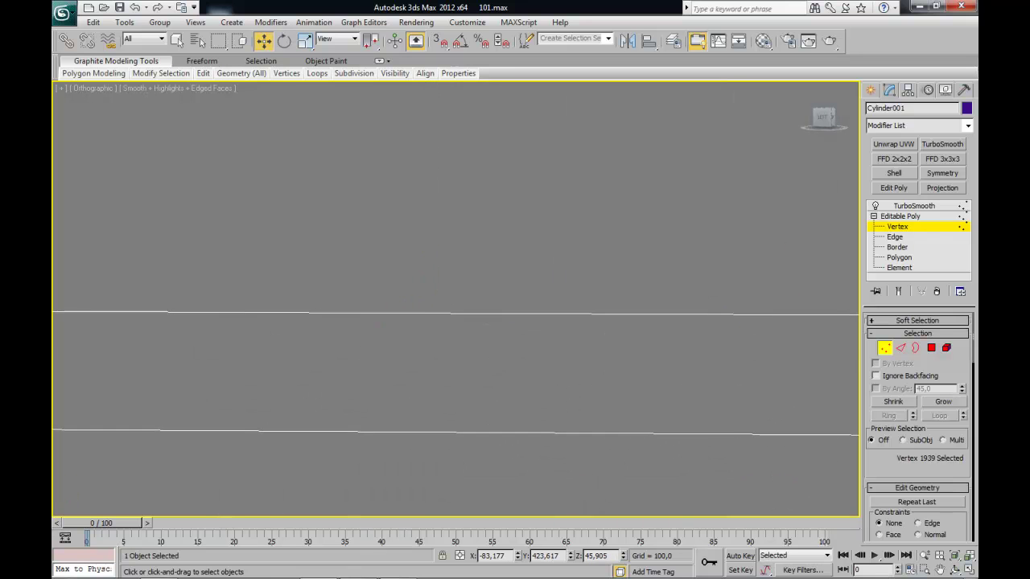
scroll(211, 315, "down", 5)
scroll(478, 315, "up", 3)
scroll(405, 343, "up", 3)
middle_click_drag(405, 343, 594, 457)
left_click(571, 471)
left_click(567, 468)
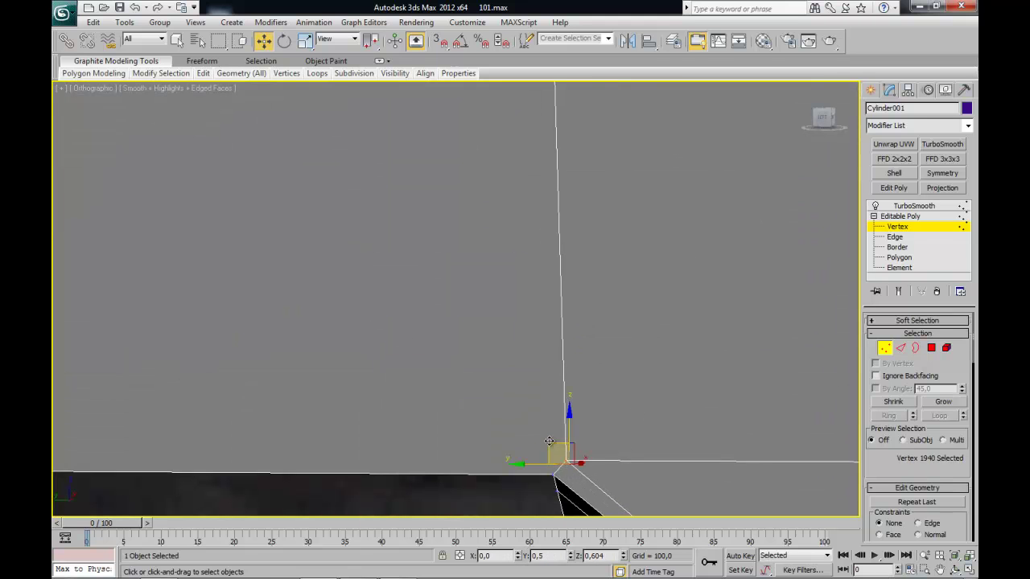
left_click(515, 387)
- Connect the corner vertex beside the dark opening to a second vertex with a new edge
middle_click_drag(439, 394, 487, 328)
scroll(486, 327, "down", 3)
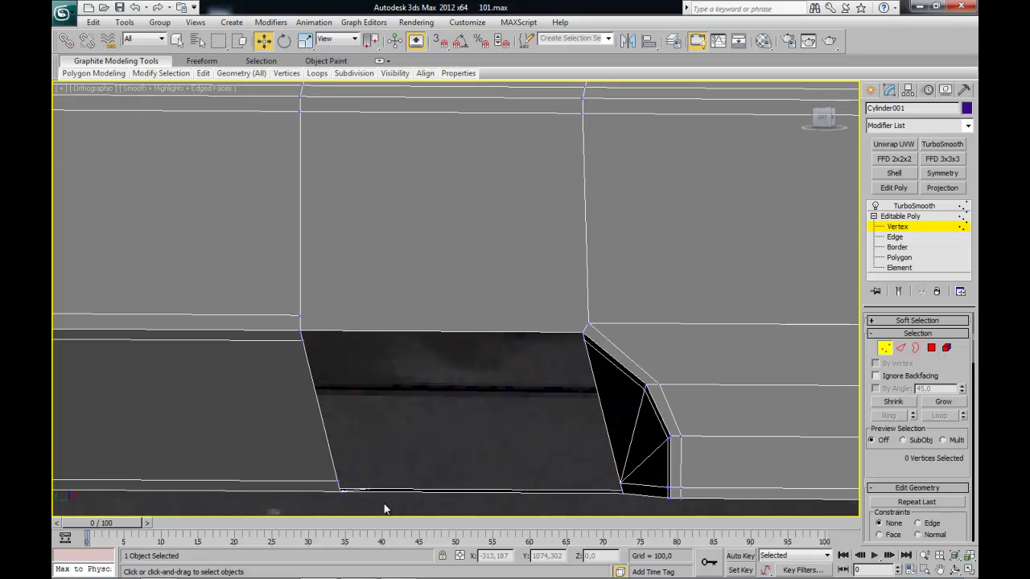
scroll(402, 202, "up", 2)
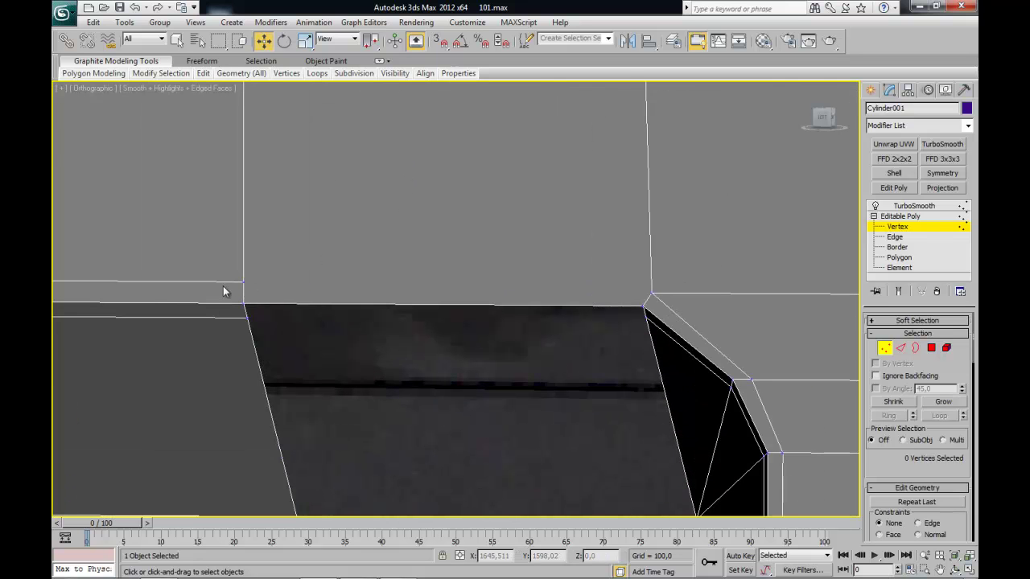
left_click(245, 282)
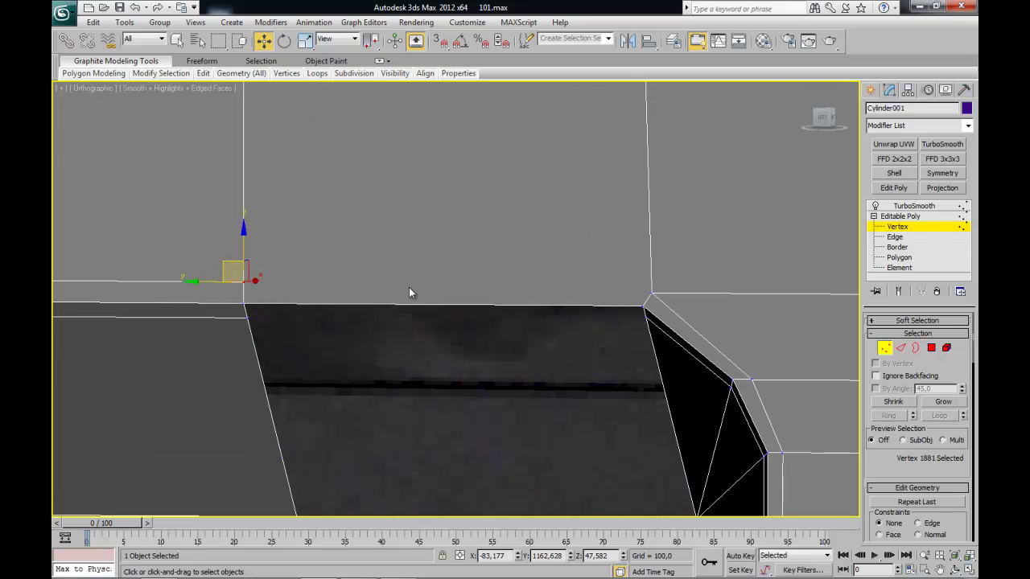
left_click(644, 302, "ctrl")
scroll(902, 466, "down", 3)
scroll(910, 471, "down", 3)
scroll(894, 493, "down", 3)
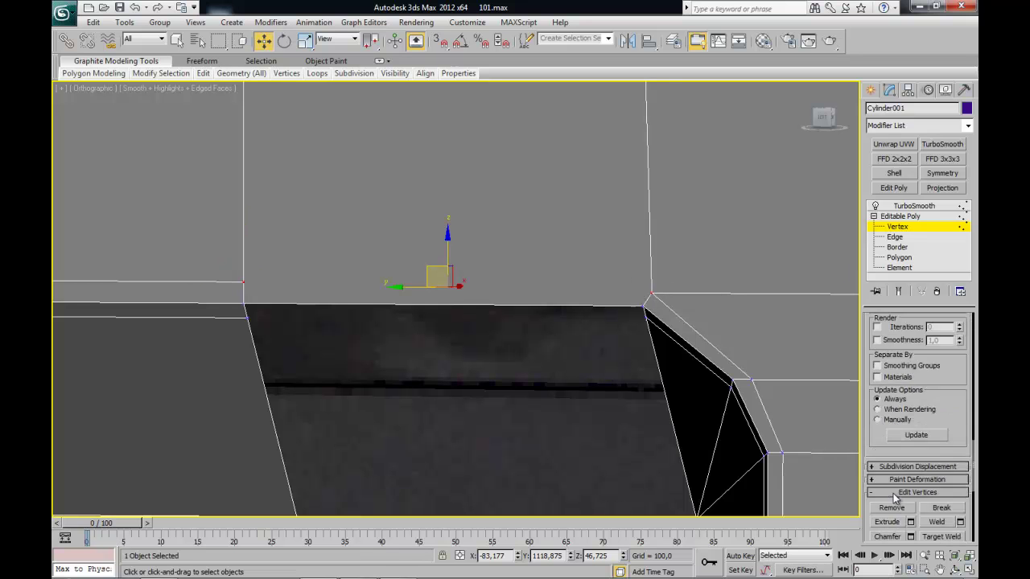
scroll(893, 493, "down", 3)
left_click(916, 417)
- Connect another pair of vertices with a new edge
scroll(482, 322, "down", 5)
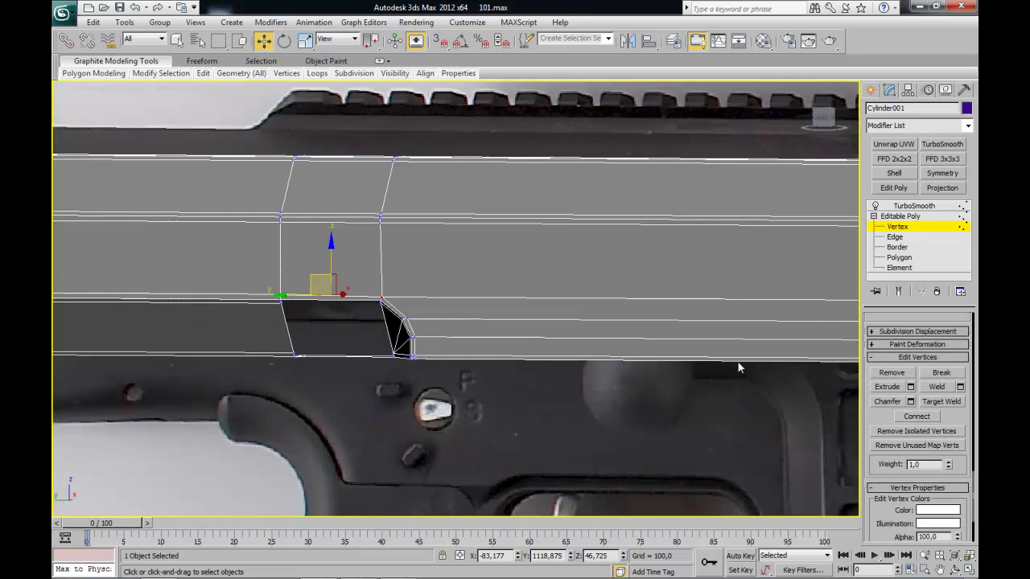
scroll(326, 356, "up", 3)
scroll(326, 356, "up", 4)
left_click_drag(360, 364, 360, 363)
left_click(500, 350, "ctrl")
left_click(912, 418)
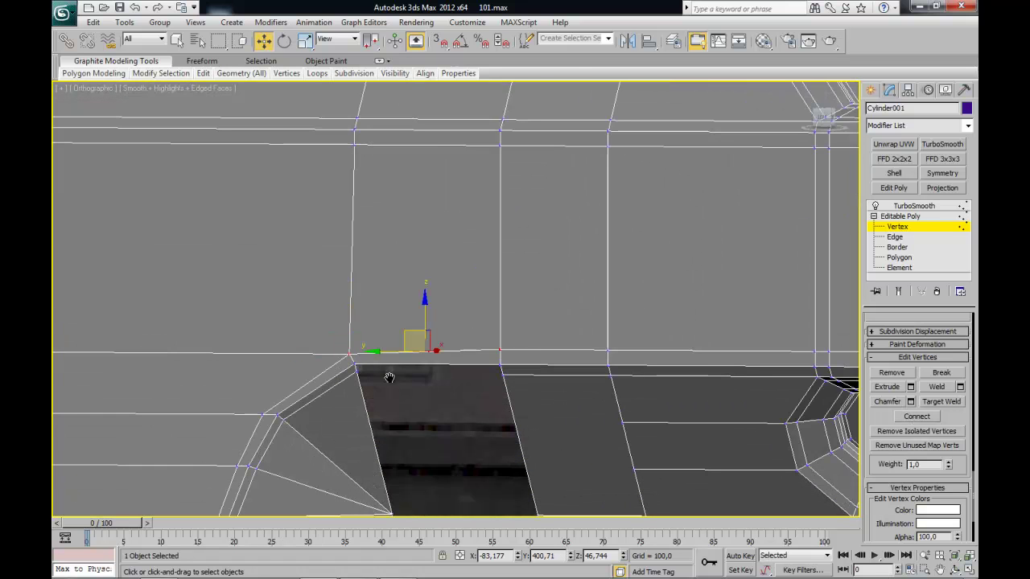
- Bridge the chamfer's diagonal and vertical edges across the opening with a new face
middle_click_drag(392, 462, 442, 327)
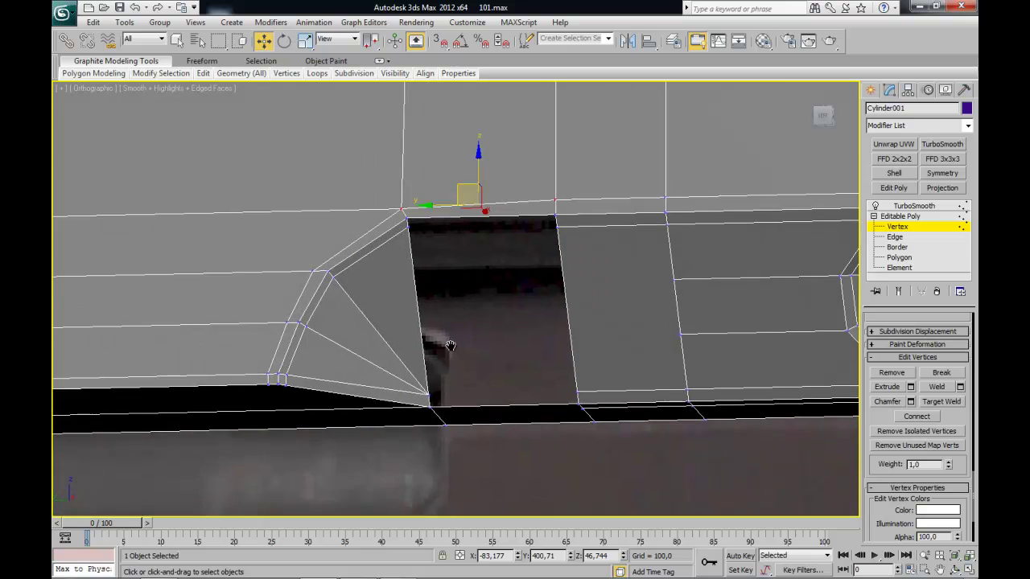
scroll(442, 328, "up", 2)
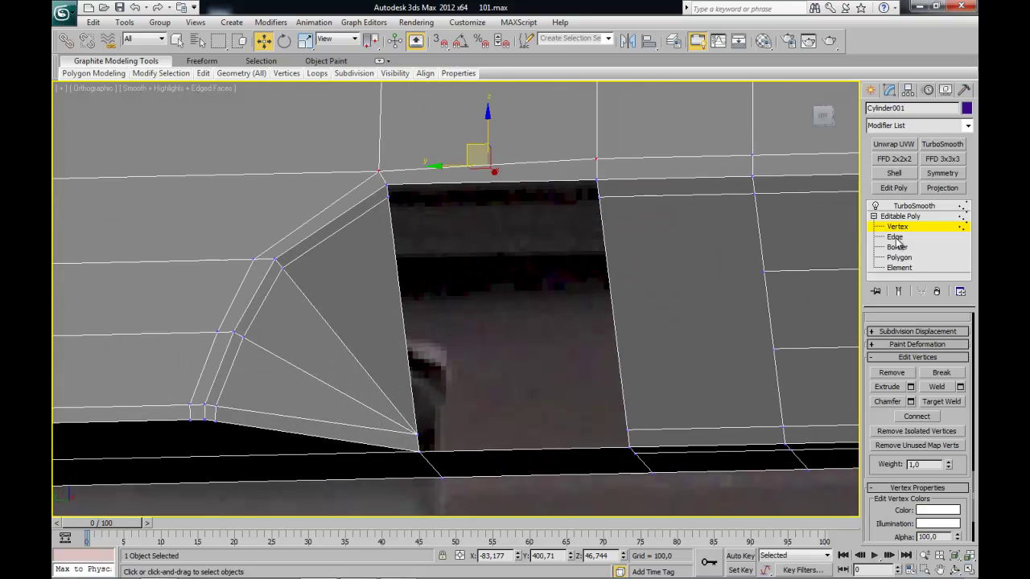
left_click(896, 239)
left_click(389, 206)
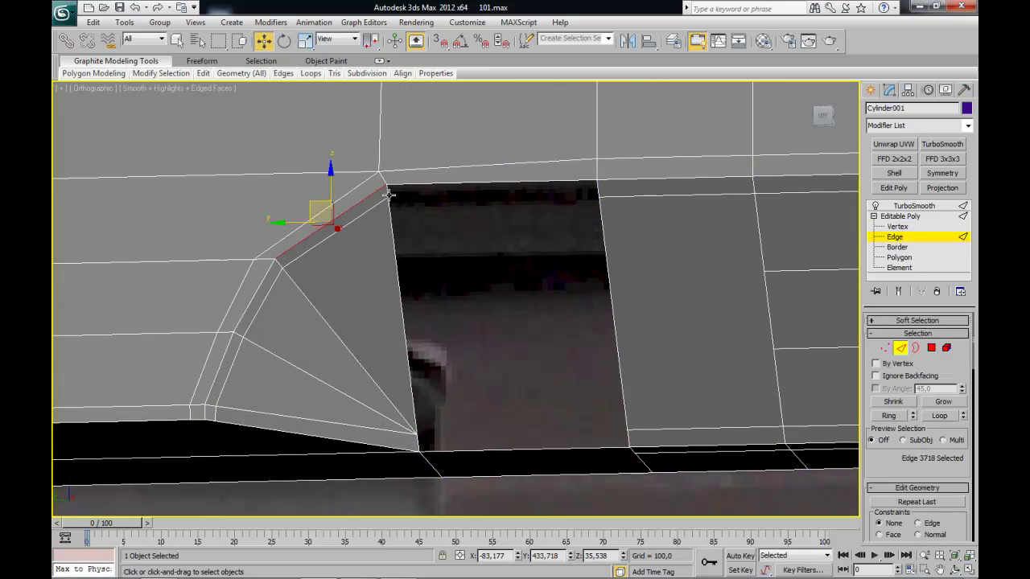
left_click(394, 234)
left_click(415, 443, "ctrl")
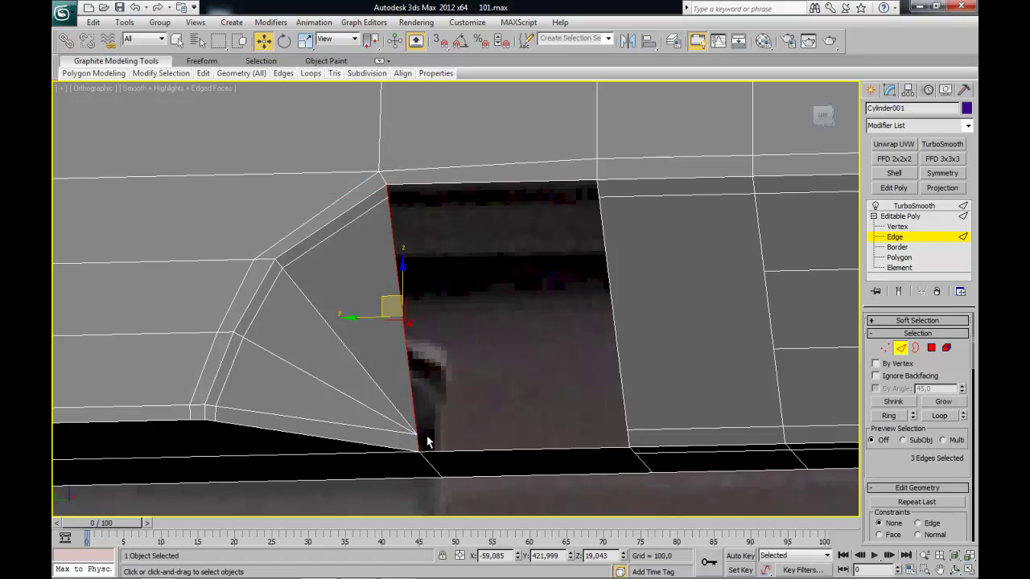
left_click(597, 195, "ctrl")
left_click(625, 433, "ctrl")
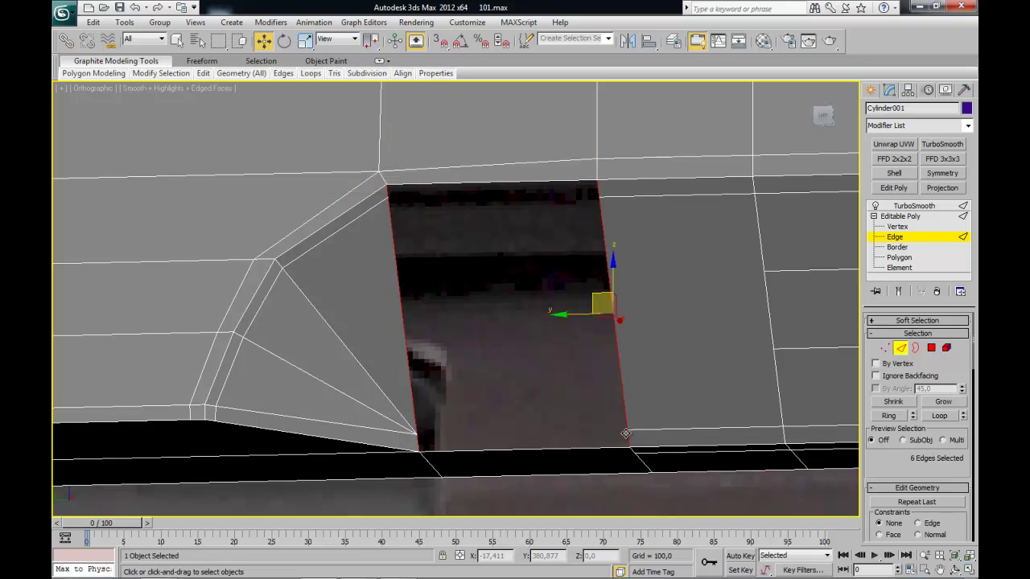
scroll(885, 463, "down", 5)
scroll(885, 483, "down", 3)
scroll(897, 498, "down", 2)
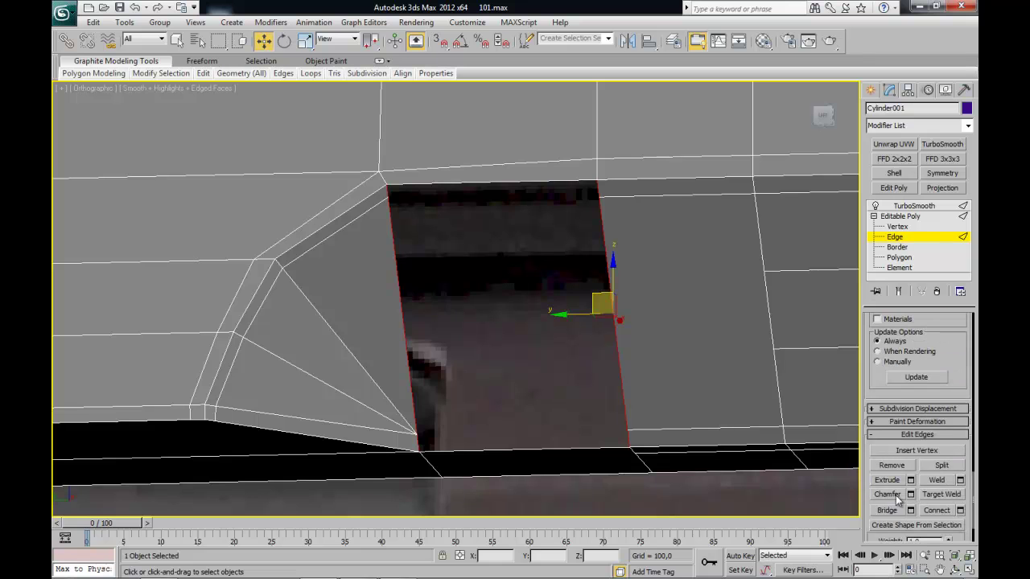
left_click(888, 511)
- Bridge the remaining vertical edge pair to fill the last opening
mouse_move(265, 361)
middle_mouse_down()
mouse_move(504, 368)
mouse_move(591, 357)
mouse_move(560, 350)
middle_mouse_up()
scroll(451, 298, "up", 5)
left_click(615, 194)
left_click(639, 440)
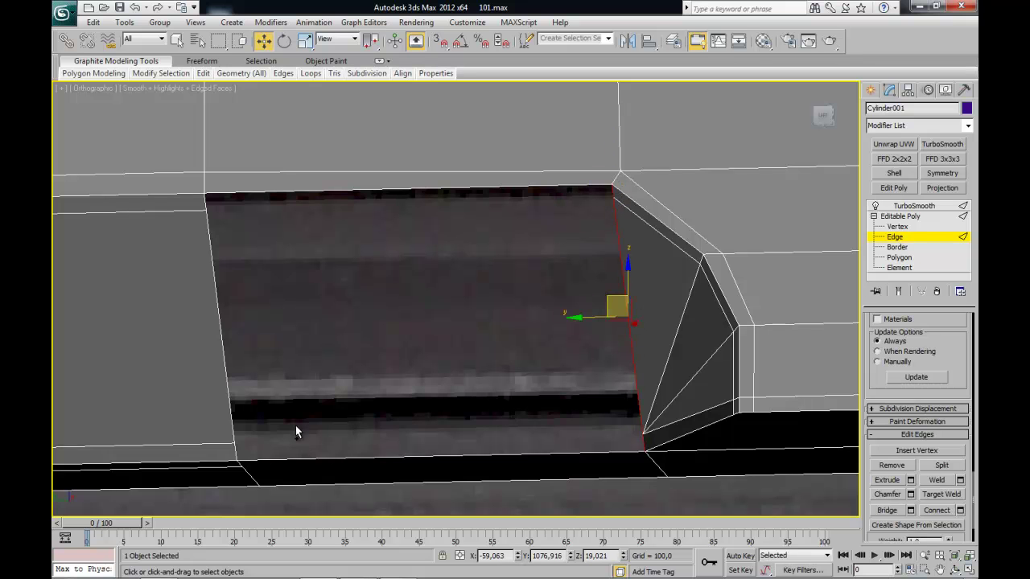
left_click(234, 458, "ctrl")
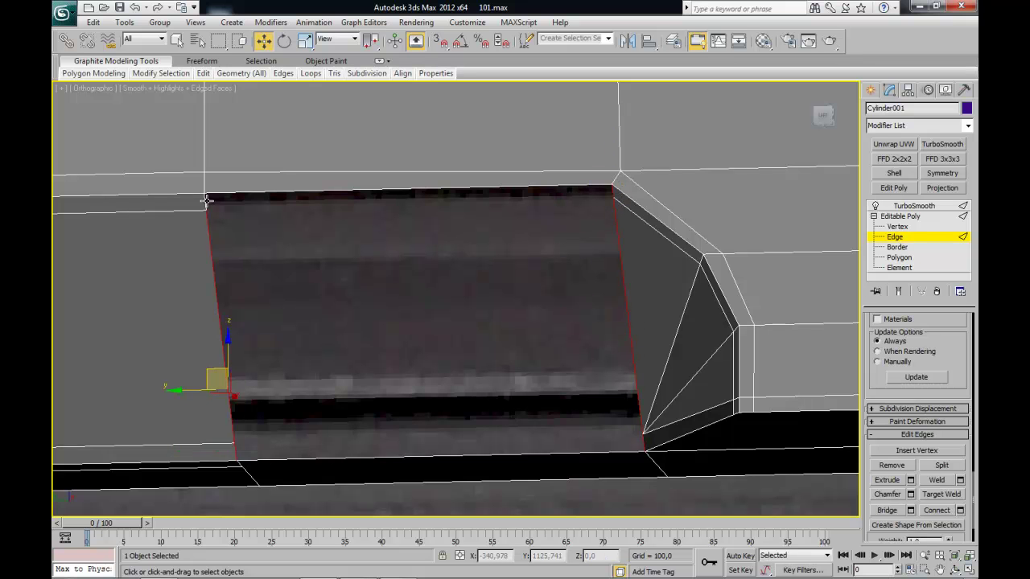
left_click(896, 511)
mouse_move(547, 432)
middle_mouse_down("alt")
mouse_move(481, 340)
mouse_move(561, 329)
mouse_move(512, 308)
mouse_move(548, 324)
middle_mouse_up("alt")
scroll(544, 325, "down", 3)
- Cut a new edge from the chamfered corner vertex across to the left edge
scroll(487, 382, "up", 2)
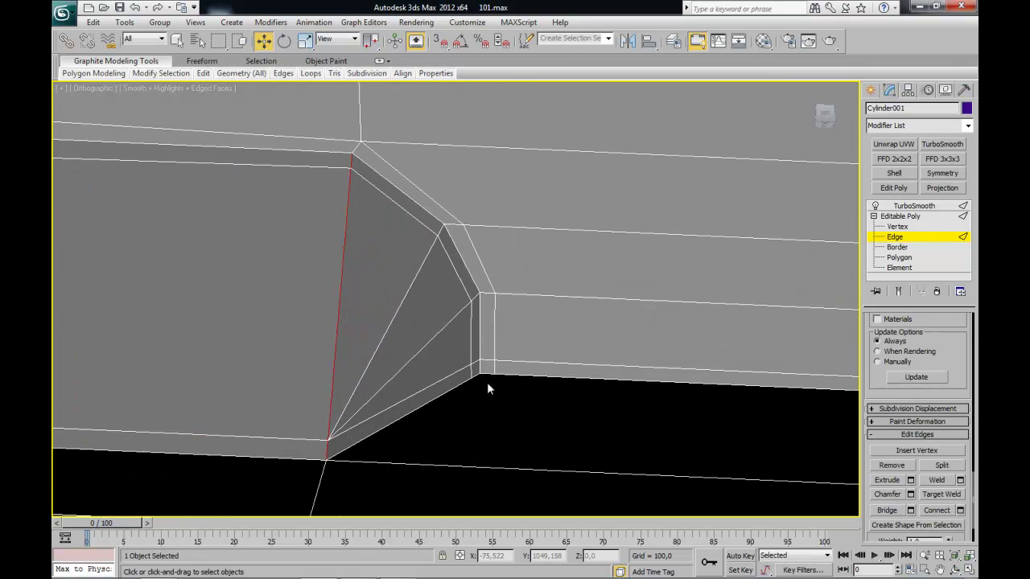
scroll(487, 382, "up", 2)
scroll(324, 363, "down", 2)
scroll(324, 364, "up", 3)
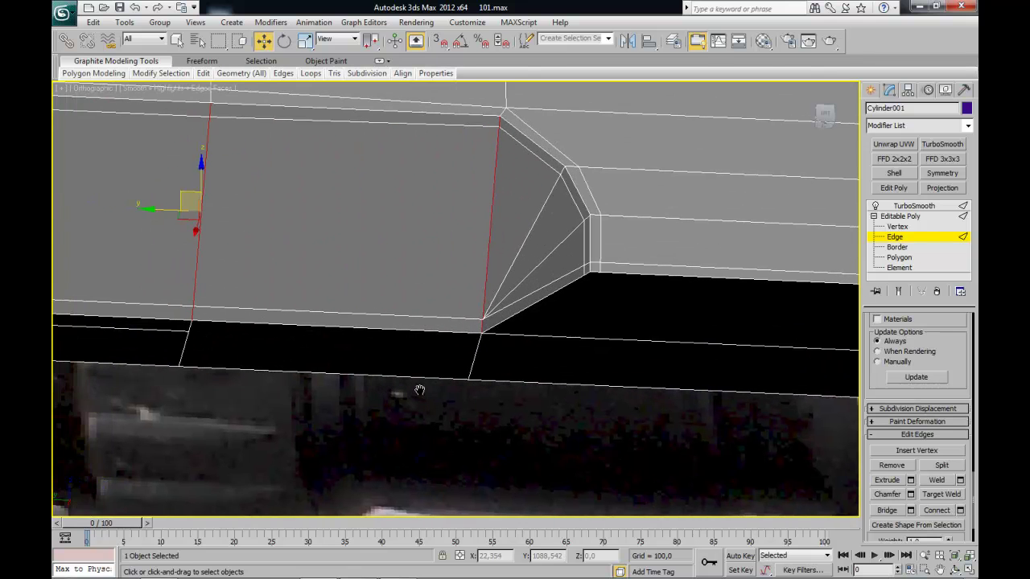
middle_click_drag(418, 391, 443, 368)
scroll(497, 329, "up", 2)
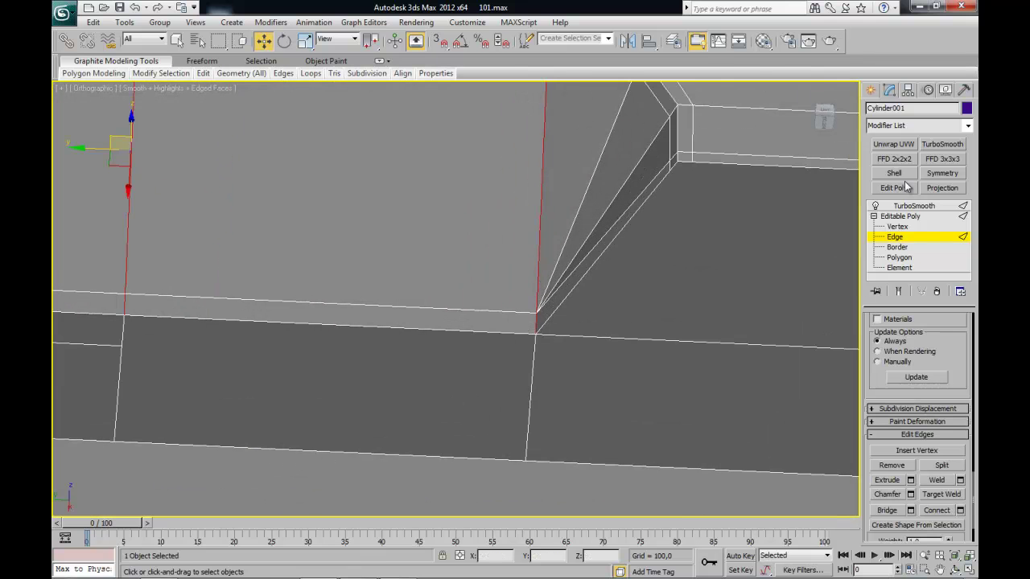
left_click(900, 229)
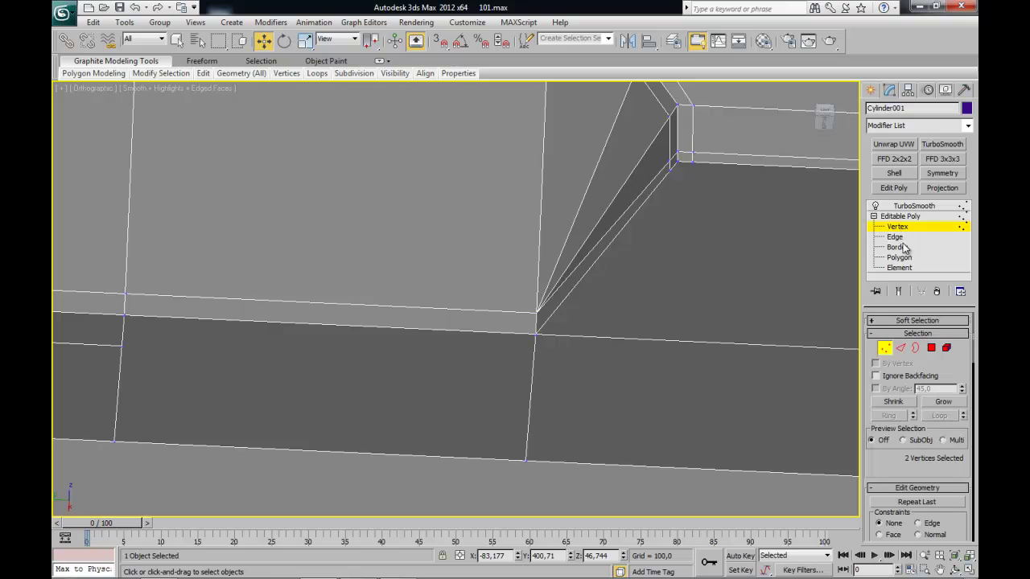
right_click(530, 329)
left_click(503, 199)
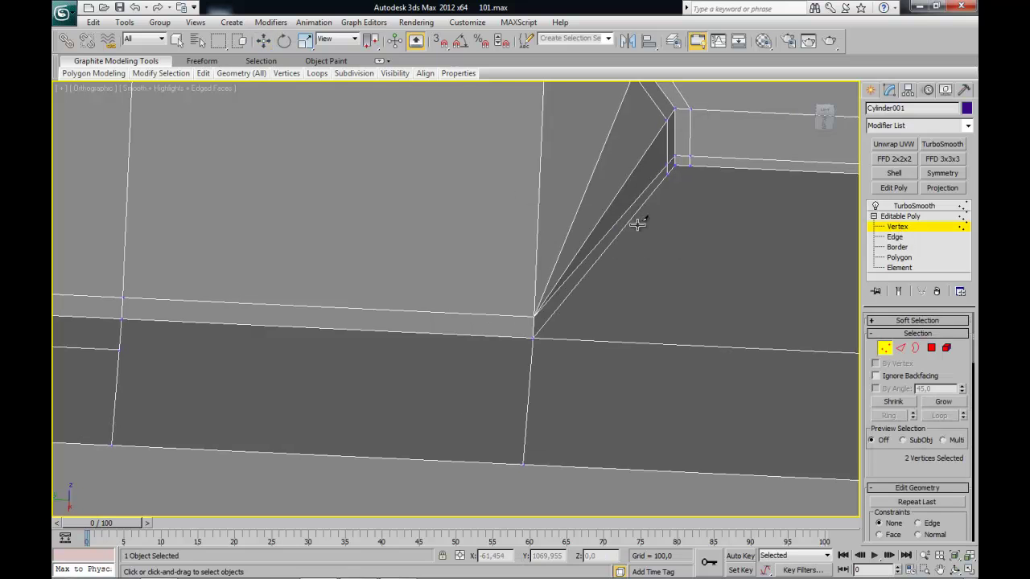
left_click(690, 165)
left_click(532, 354)
left_click(121, 349)
right_click(131, 342)
- Move the chamfer vertex lower down the diagonal
mouse_move(254, 372)
middle_mouse_down()
mouse_move(437, 375)
mouse_move(356, 393)
mouse_move(466, 327)
middle_mouse_up()
scroll(467, 327, "up", 5)
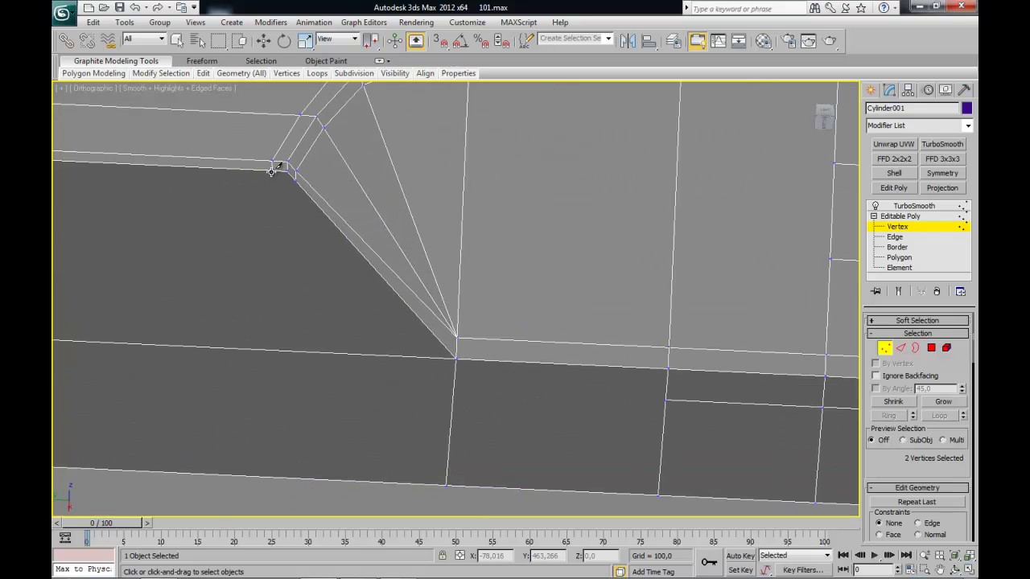
left_click_drag(296, 197, 453, 379)
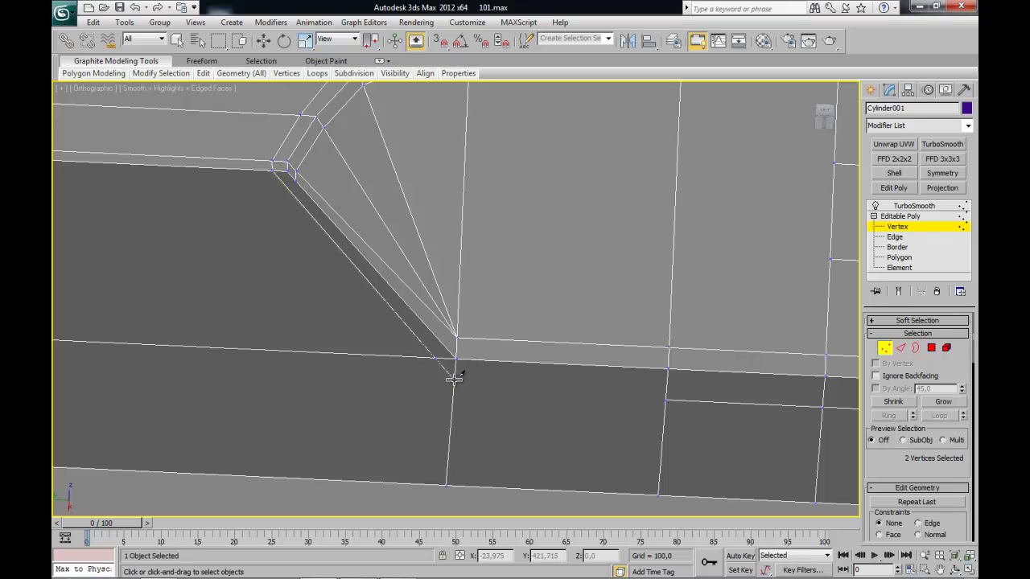
middle_click_drag(425, 384, 511, 365)
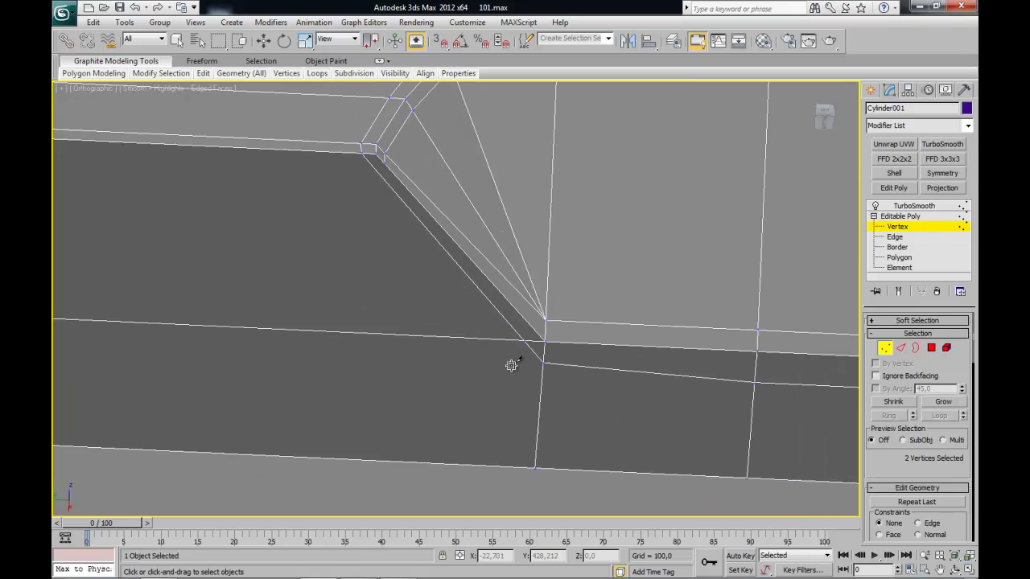
scroll(511, 366, "up", 2)
key("w")
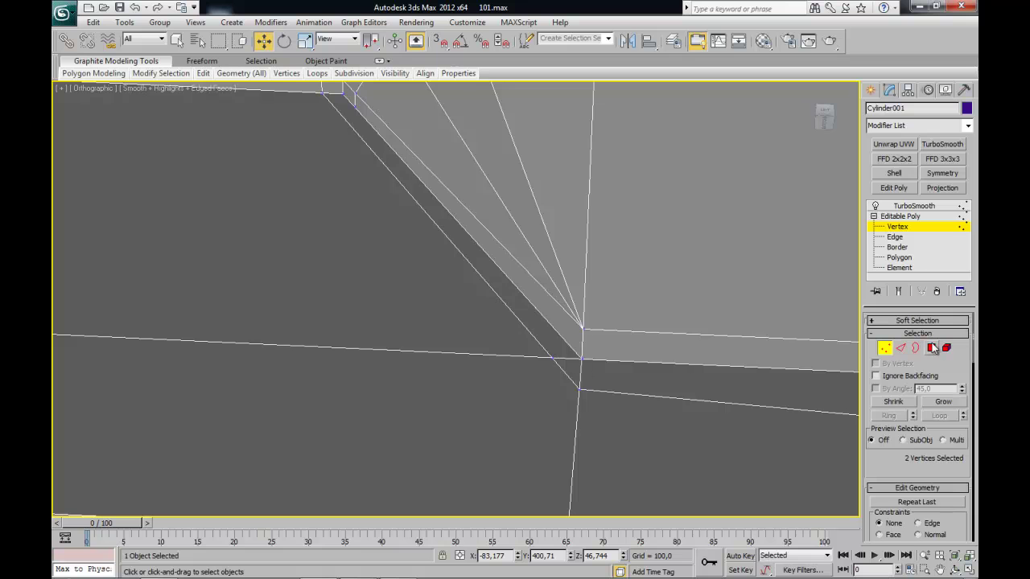
left_click(901, 348)
- Collapse both short edges at the chamfered corner into single points
left_click(561, 372)
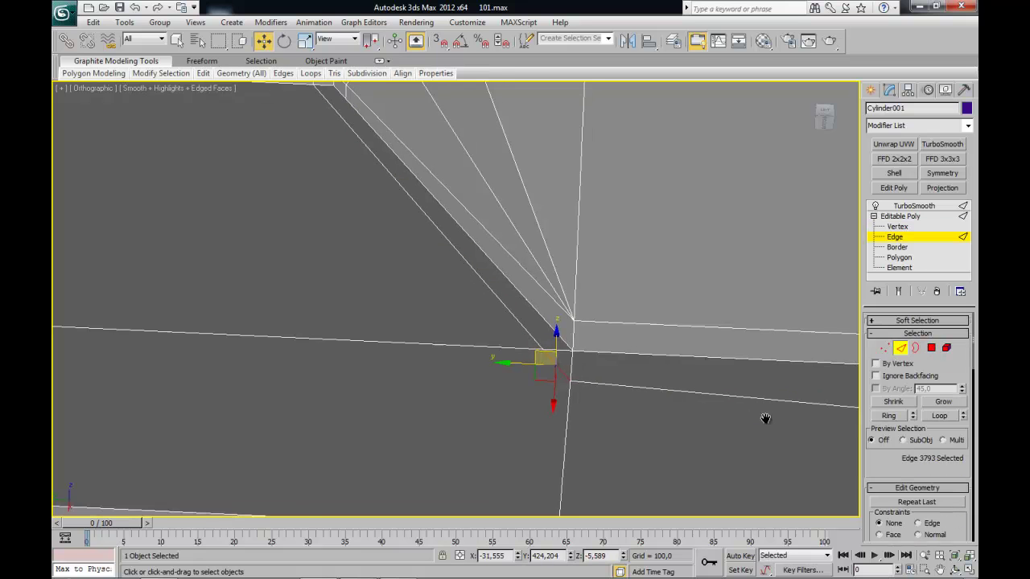
scroll(963, 470, "down", 3)
left_click(952, 473)
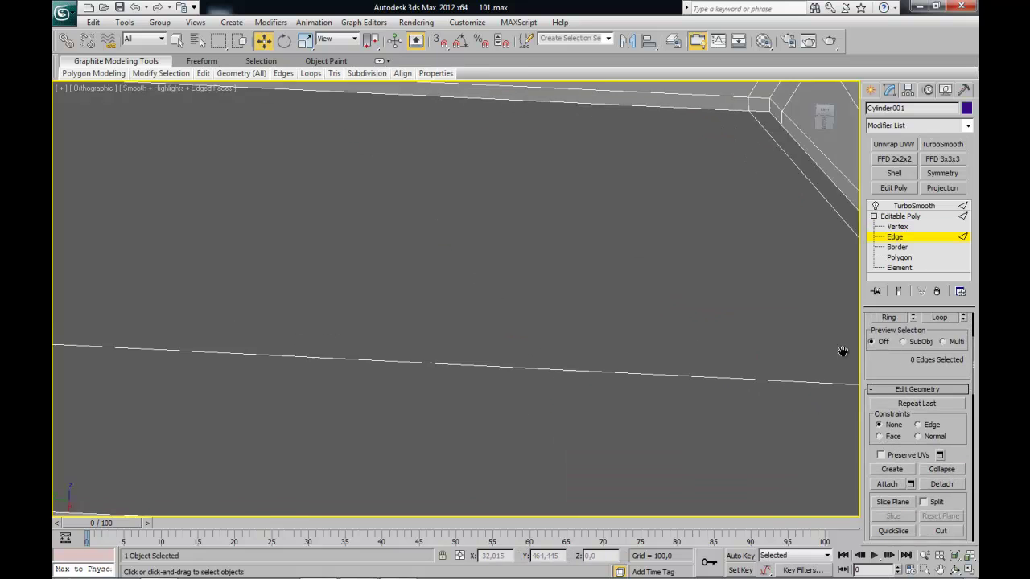
scroll(735, 357, "down", 5)
scroll(227, 357, "up", 3)
middle_click_drag(227, 358, 497, 375)
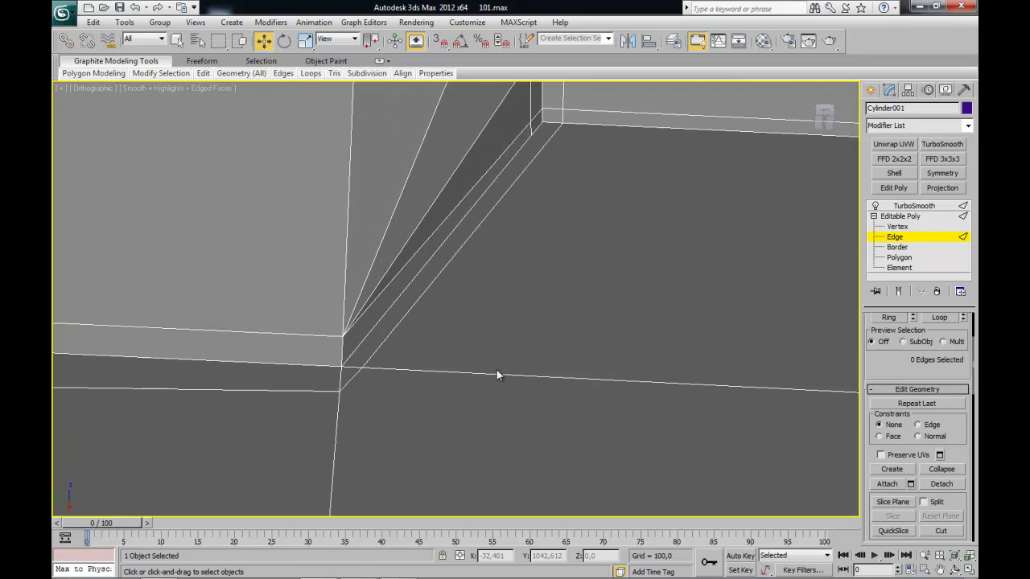
left_click(348, 383)
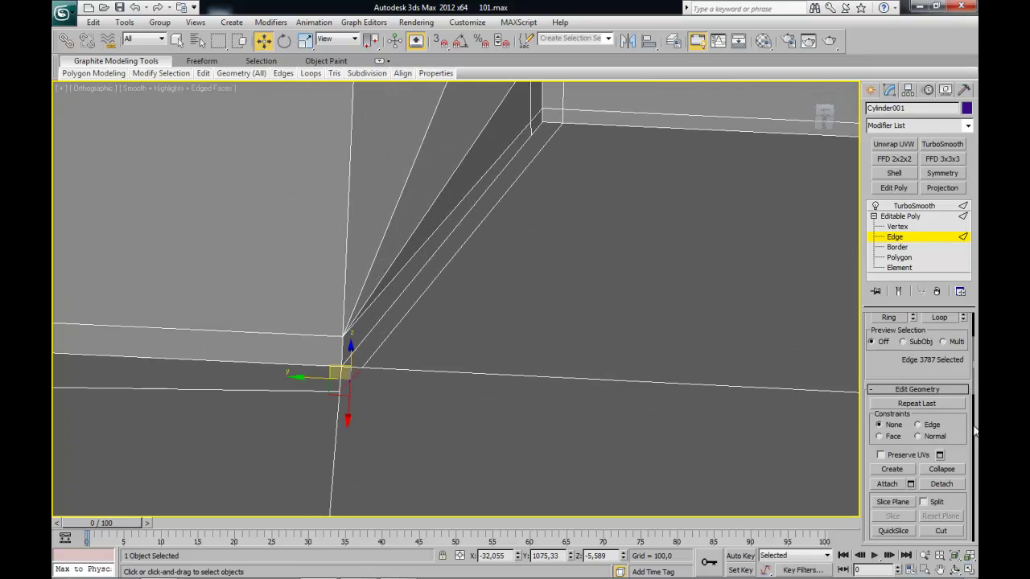
left_click(952, 473)
middle_click_drag(559, 306, 502, 352, "alt")
scroll(384, 271, "up", 3)
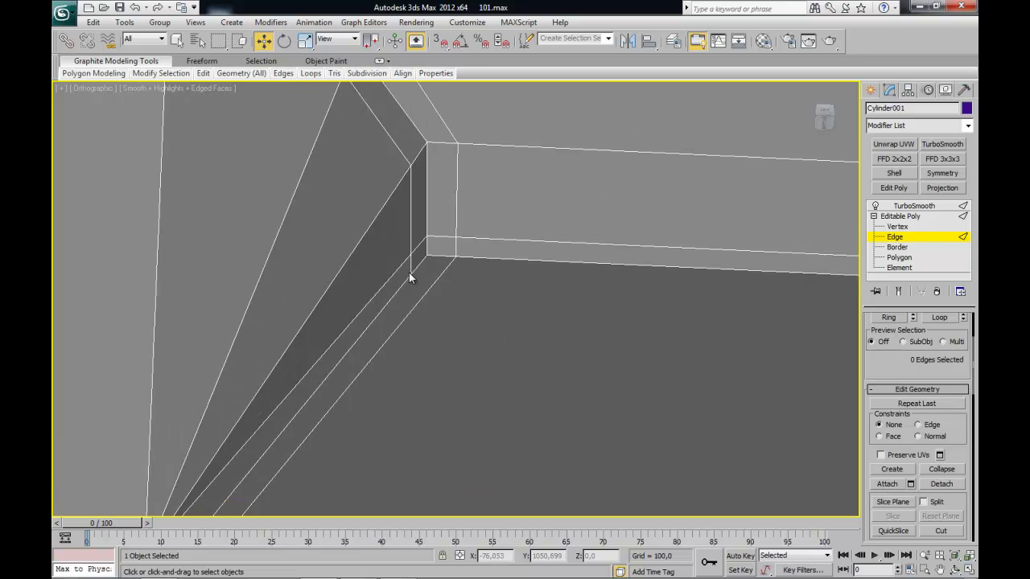
- Return to Vertex mode, pick a vertex tool from the quad menu, and reframe the corner
left_click(895, 226)
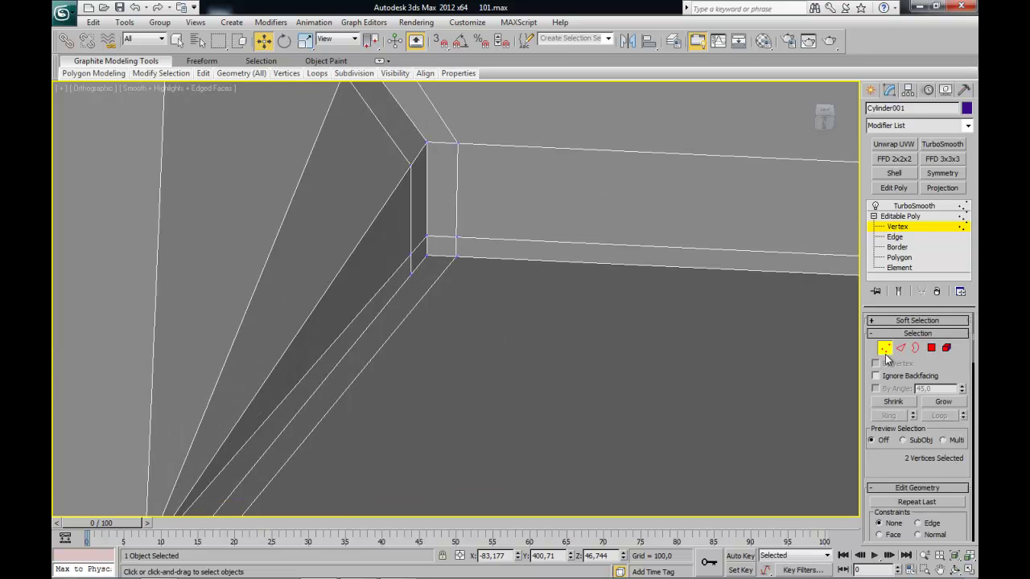
right_click(471, 287)
left_click(426, 165)
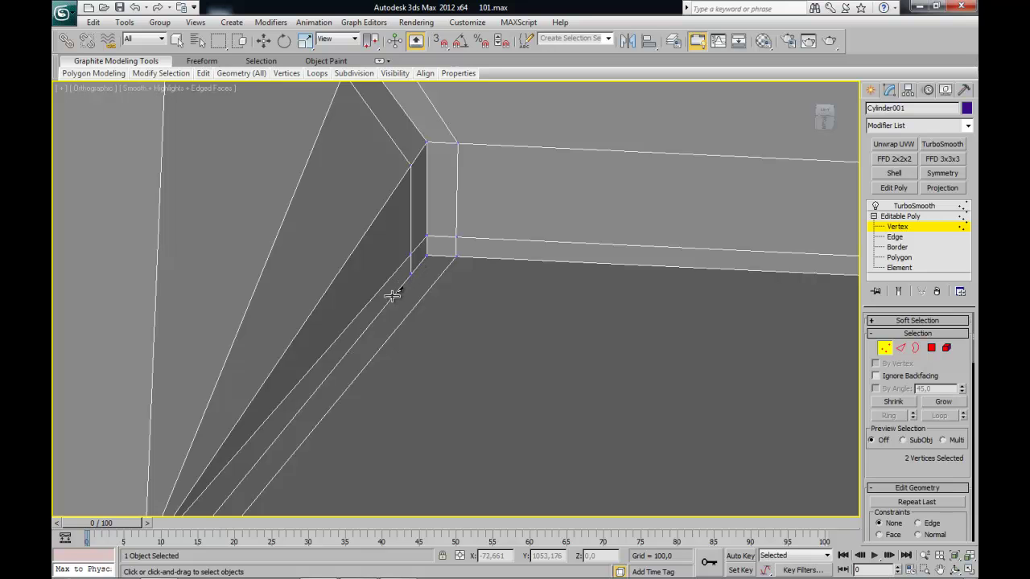
key("shift+z")
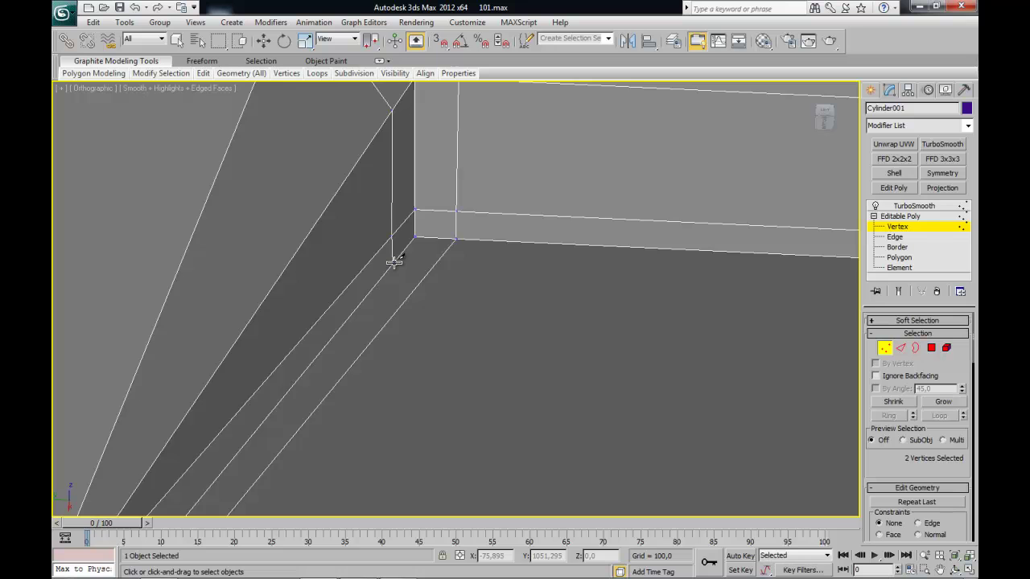
- Orbit around the corner and start a target weld on a corner vertex
middle_click_drag(529, 318, 552, 311, "alt")
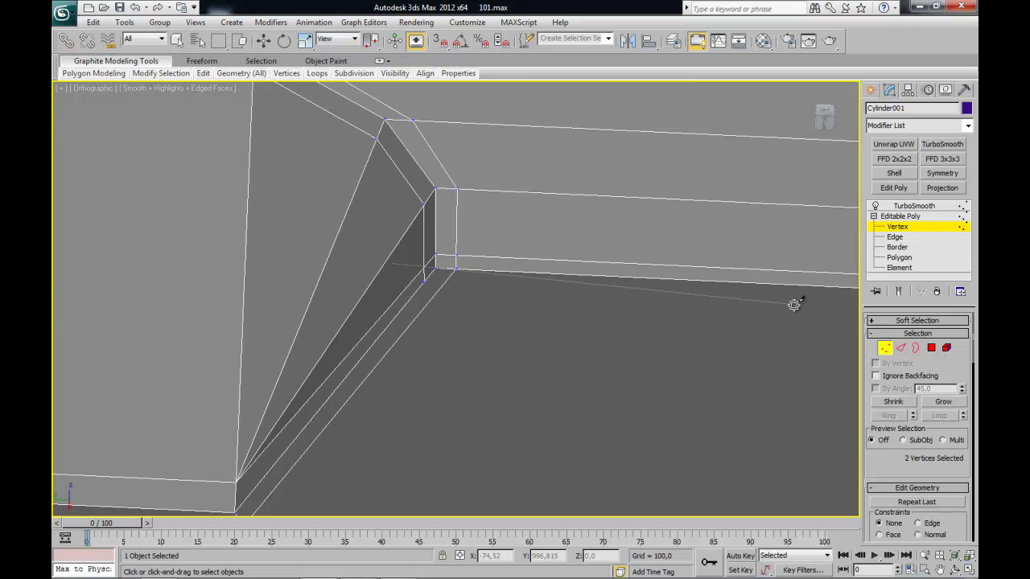
middle_click_drag(488, 333, 477, 362, "alt")
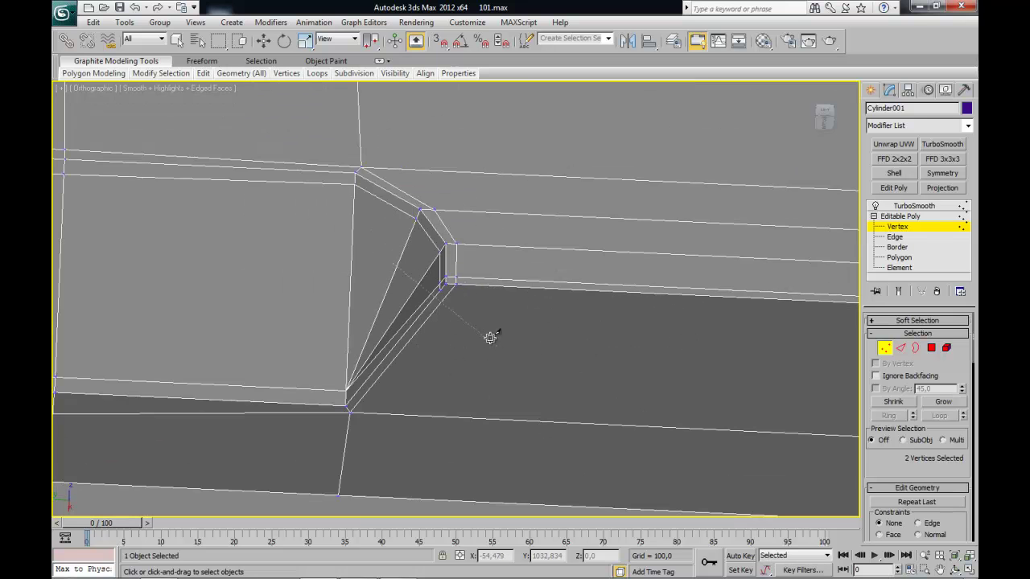
key("w")
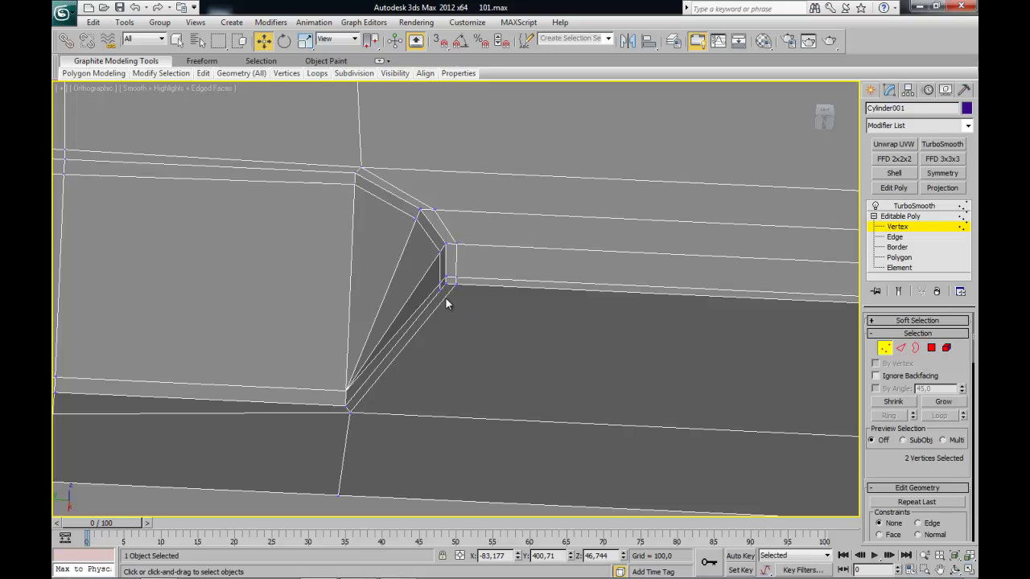
right_click(445, 301)
left_click(414, 449)
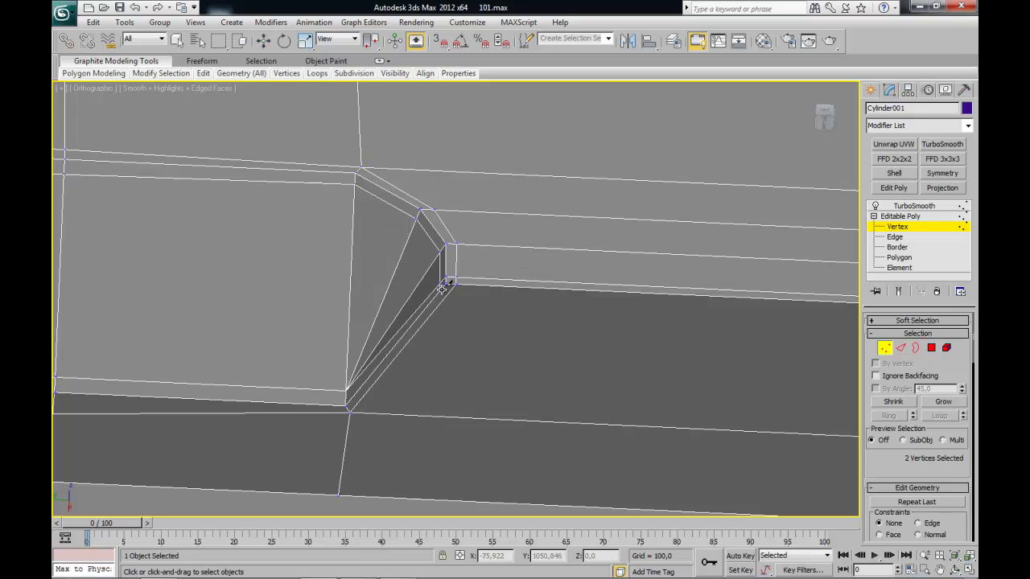
- Pull the corner vertex down-left, undo that move, and deselect the vertex
middle_click_drag(474, 322, 439, 312, "alt")
key("w")
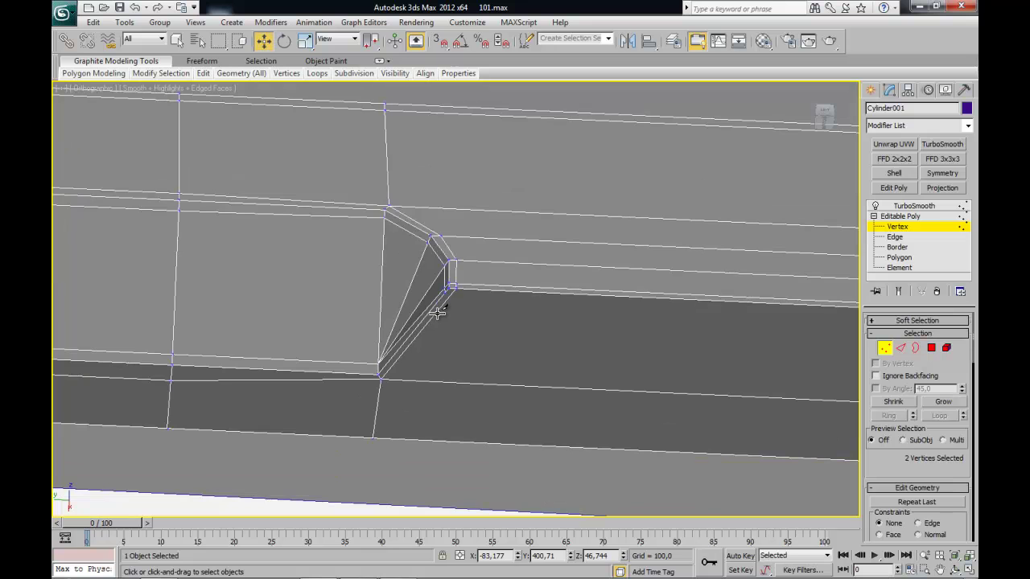
scroll(441, 313, "up", 2)
scroll(444, 314, "up", 2)
scroll(458, 301, "up", 1)
left_click_drag(462, 304, 447, 317)
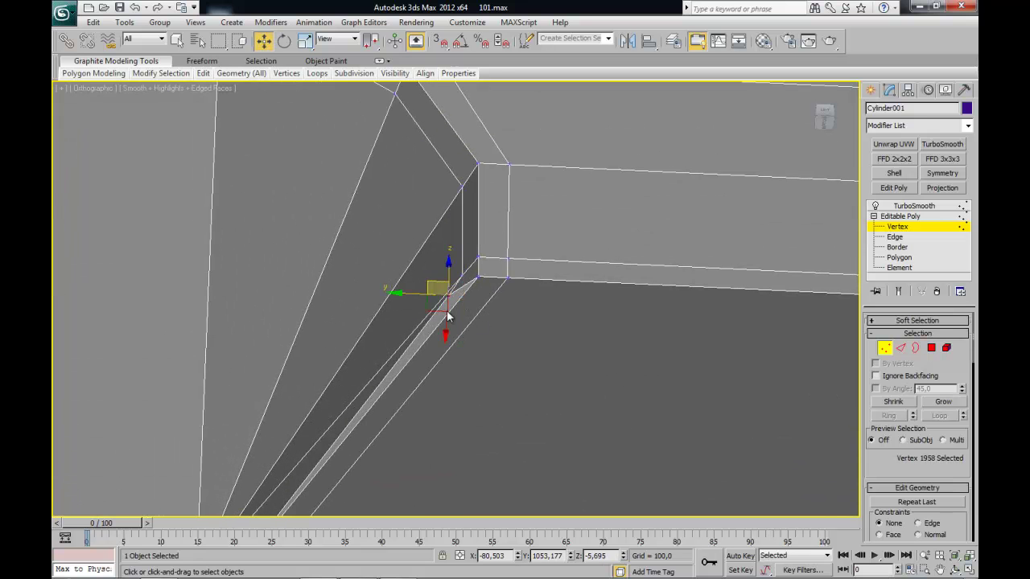
key("ctrl+z")
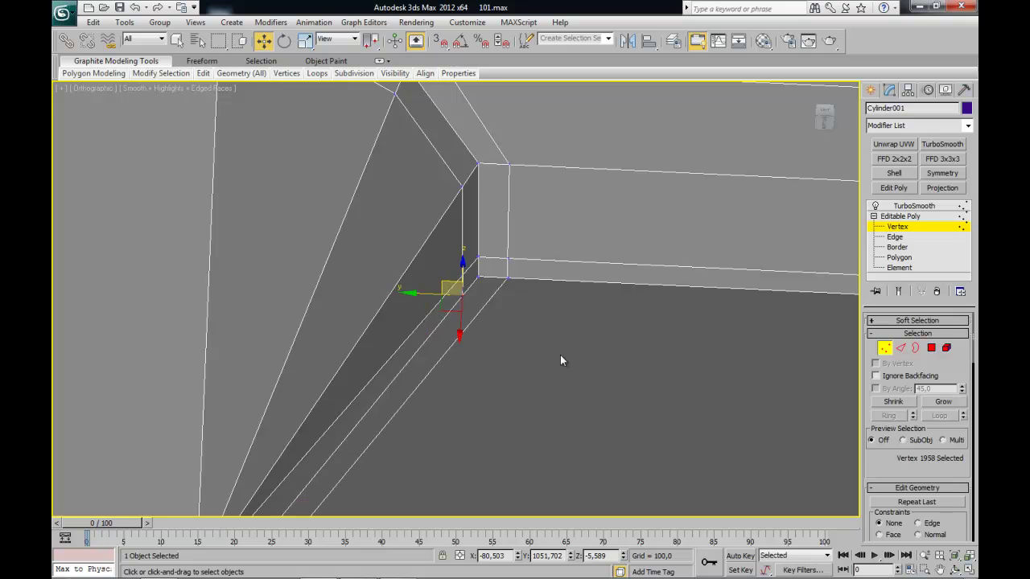
middle_click_drag(560, 354, 539, 378, "alt")
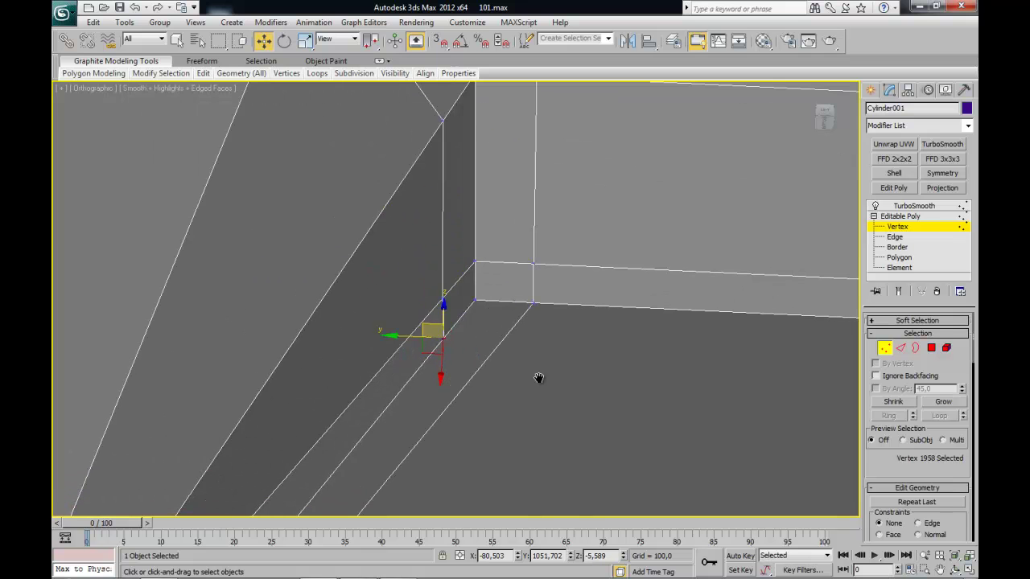
left_click(593, 400)
- Connect the edge ring across the lower face, sliding the new edge to 84 near the notch
left_click(885, 348)
left_click(901, 347)
left_click_drag(433, 410, 434, 410)
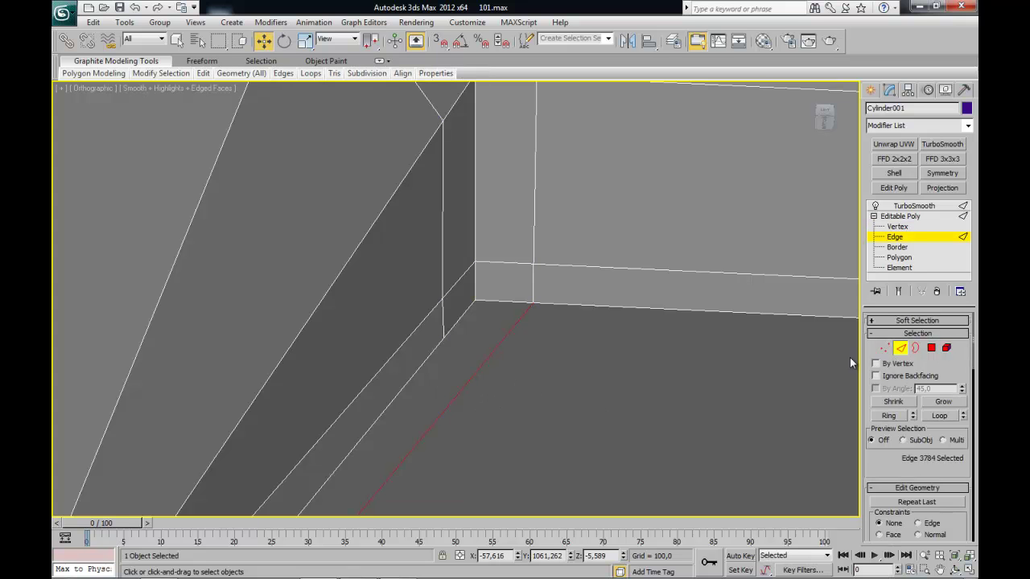
left_click(886, 415)
right_click(600, 355)
left_click(530, 392)
left_click_drag(465, 343, 646, 335)
left_click_drag(690, 320, 687, 322)
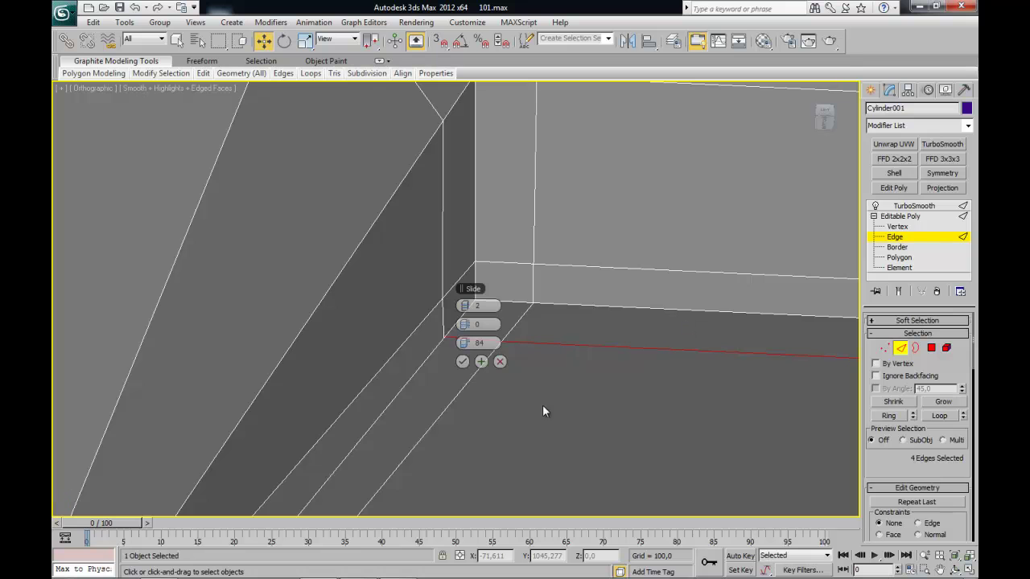
left_click(460, 362)
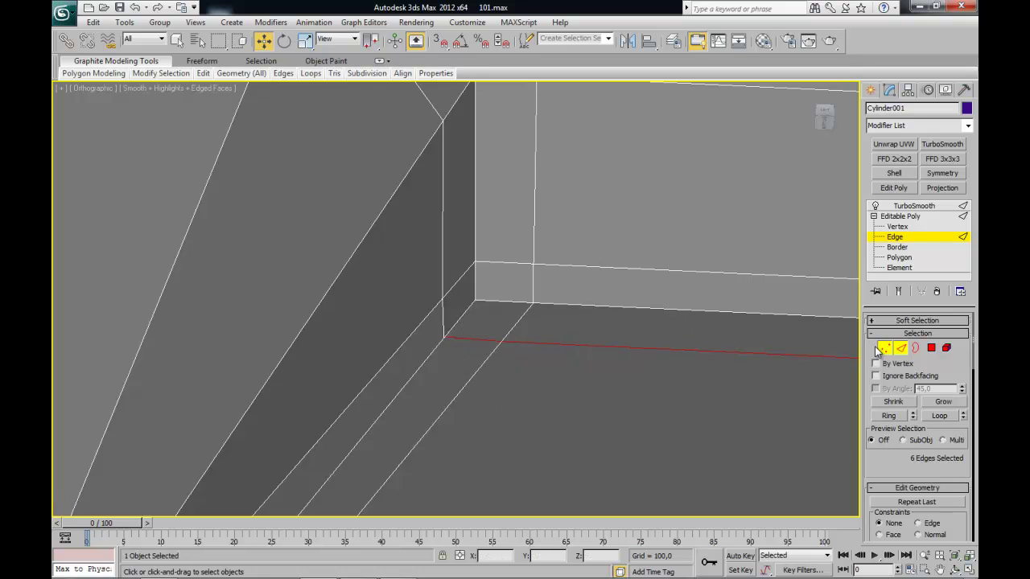
key("1")
right_click(452, 367)
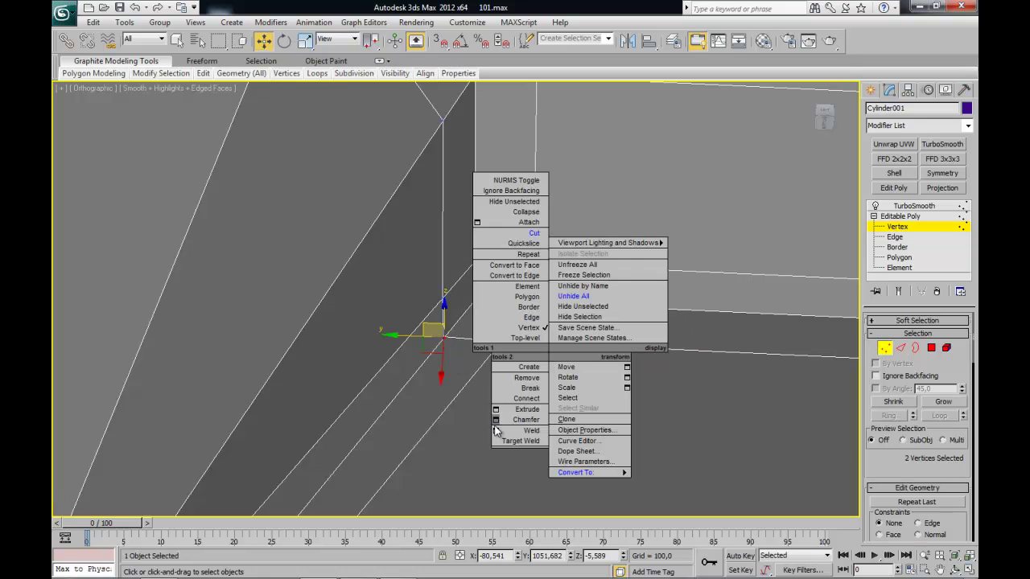
- Weld the first corner vertex pair, then weld the two overlapping notch-corner vertices
left_click(497, 427)
left_click(465, 341)
scroll(573, 356, "down", 3)
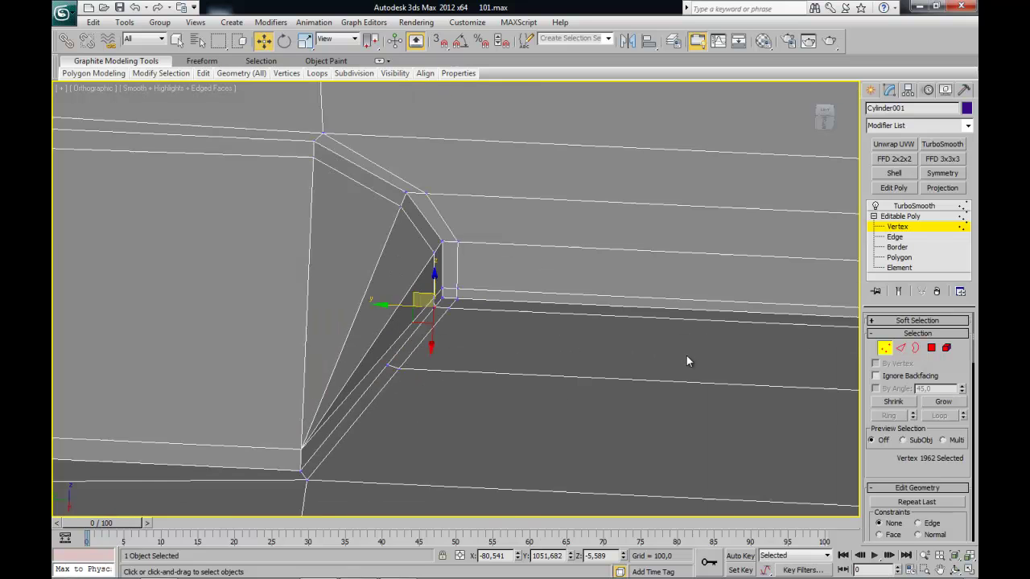
scroll(652, 352, "up", 5)
scroll(254, 305, "down", 3)
scroll(448, 325, "up", 2)
middle_click_drag(448, 325, 424, 320)
scroll(423, 320, "up", 2)
left_click_drag(515, 257, 556, 302)
right_click(656, 295)
left_click(600, 371)
left_click(464, 340)
- Preview the TurboSmooth result at the notch corner, then return to the Editable Poly cage
left_click(458, 407)
left_click(900, 226)
left_click(910, 206)
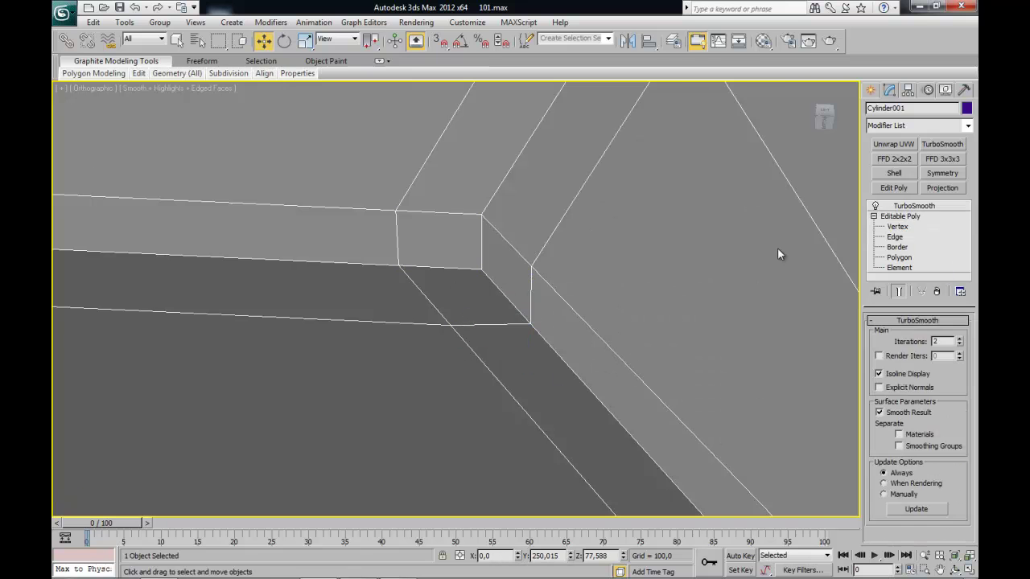
scroll(524, 356, "down", 3)
key("F4")
mouse_move(524, 356)
middle_mouse_down()
mouse_move(467, 368)
mouse_move(501, 322)
middle_mouse_up()
scroll(502, 322, "up", 4)
middle_click_drag(445, 379, 373, 400)
key("F4")
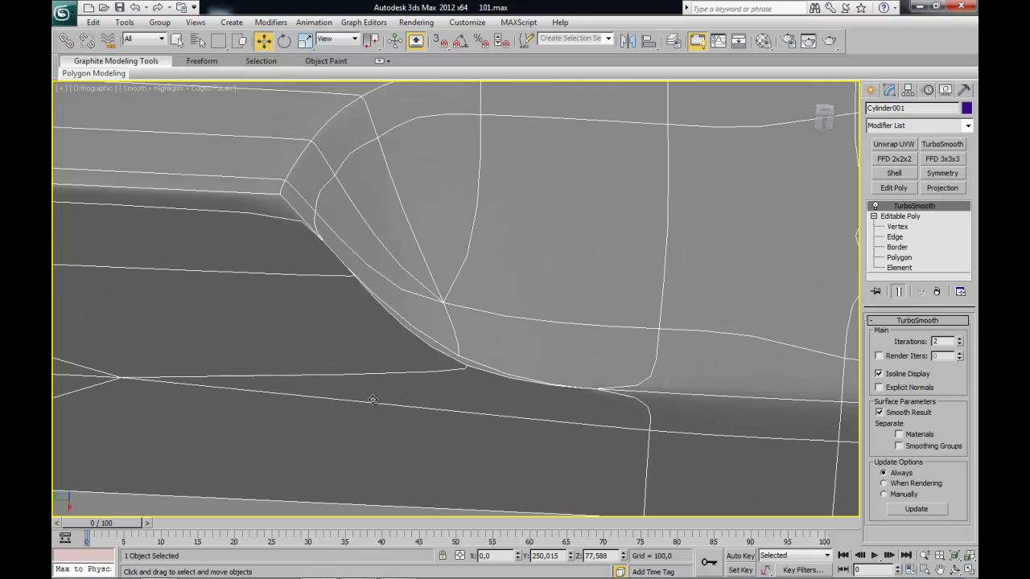
left_click(915, 218)
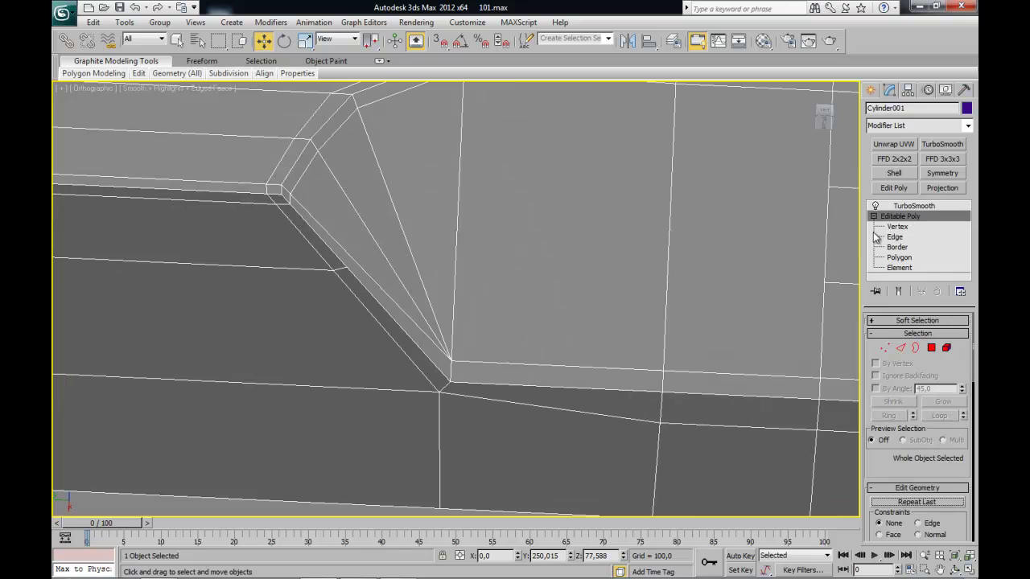
- Check an edge by the notch, clear it, and recheck TurboSmooth before returning to the cage
scroll(406, 289, "down", 1)
scroll(406, 289, "down", 2)
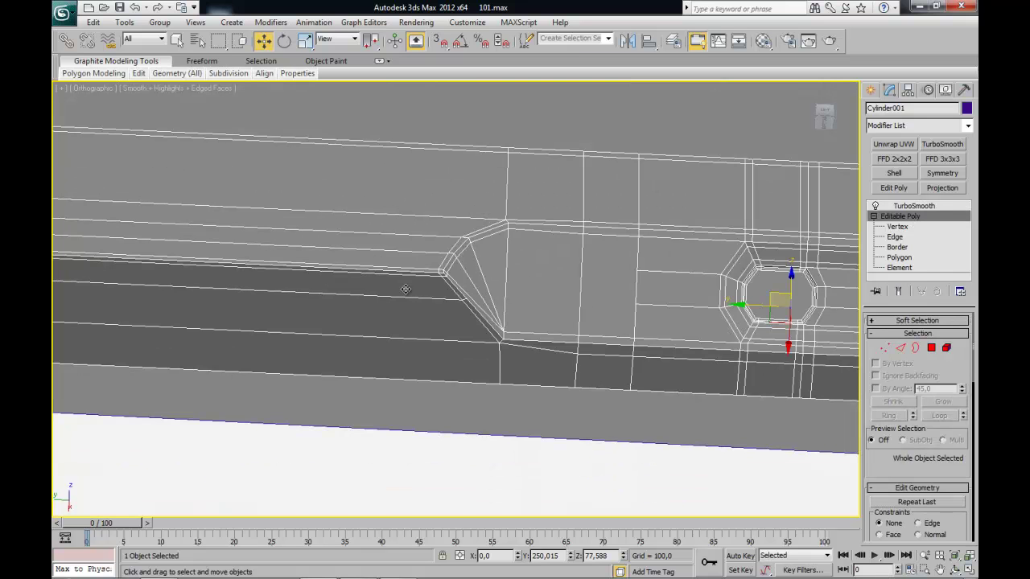
scroll(195, 273, "up", 3)
scroll(661, 303, "down", 3)
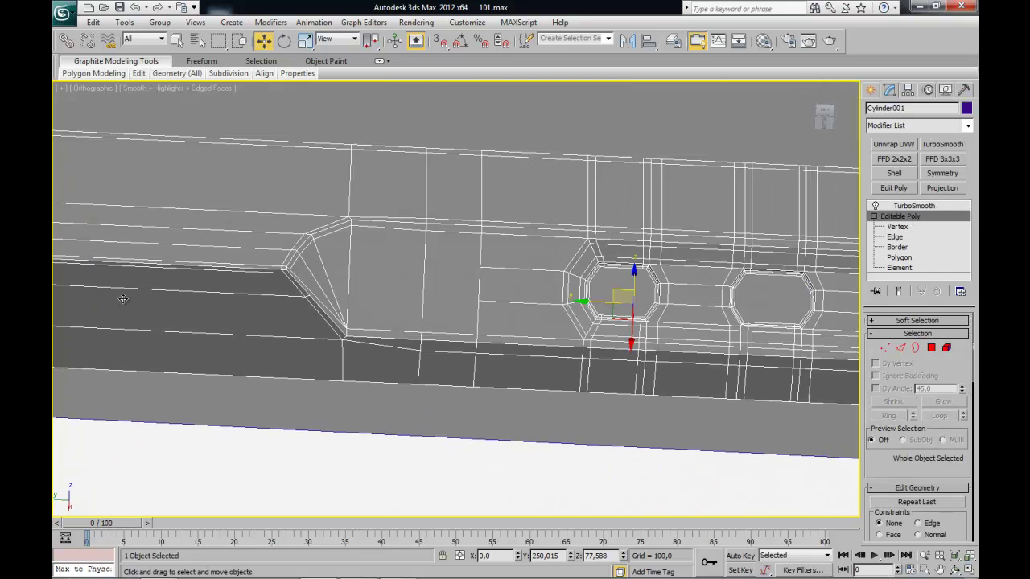
scroll(503, 319, "up", 4)
left_click(902, 348)
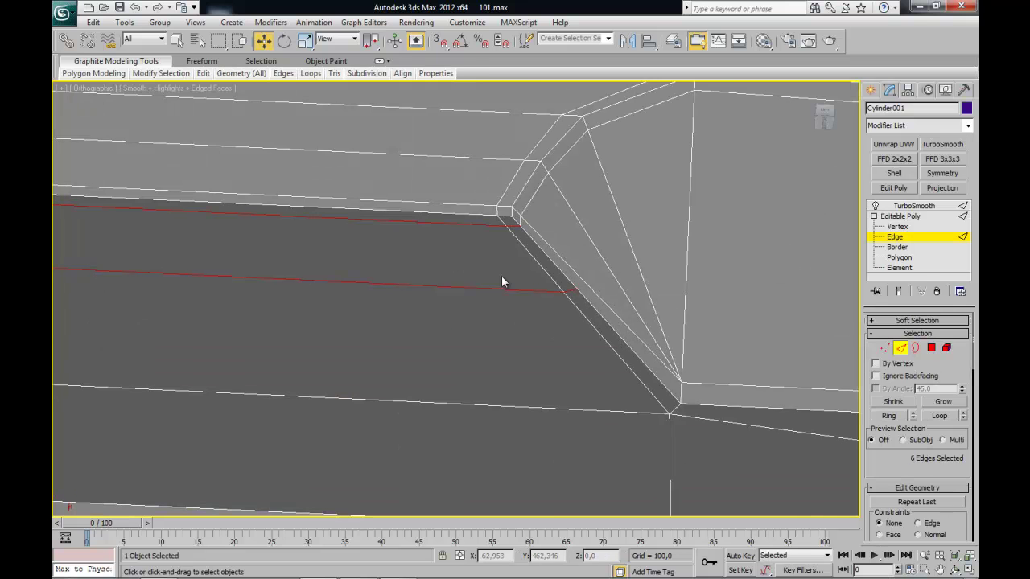
left_click(510, 288)
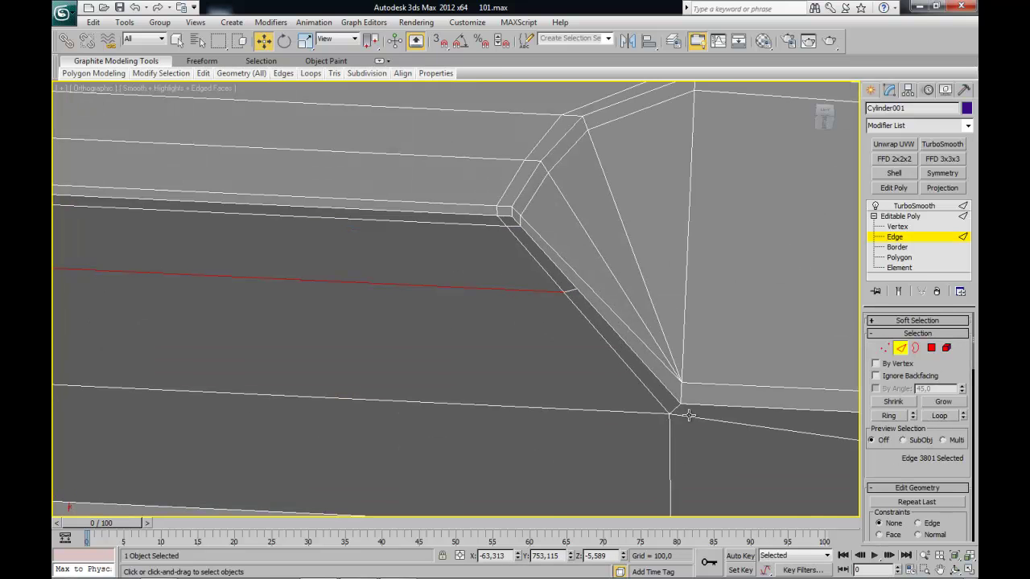
left_click(939, 415)
left_click(562, 408)
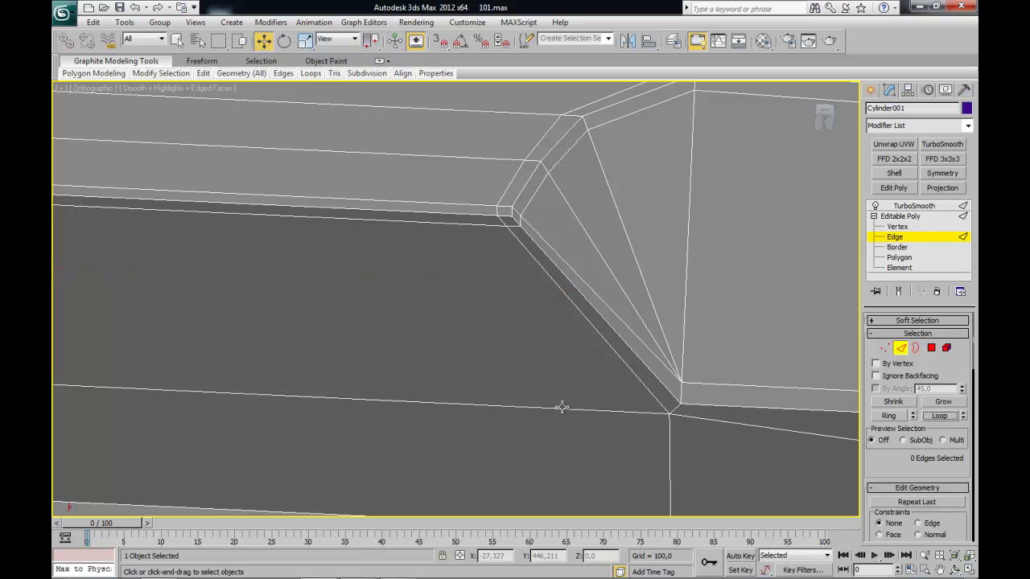
left_click(900, 347)
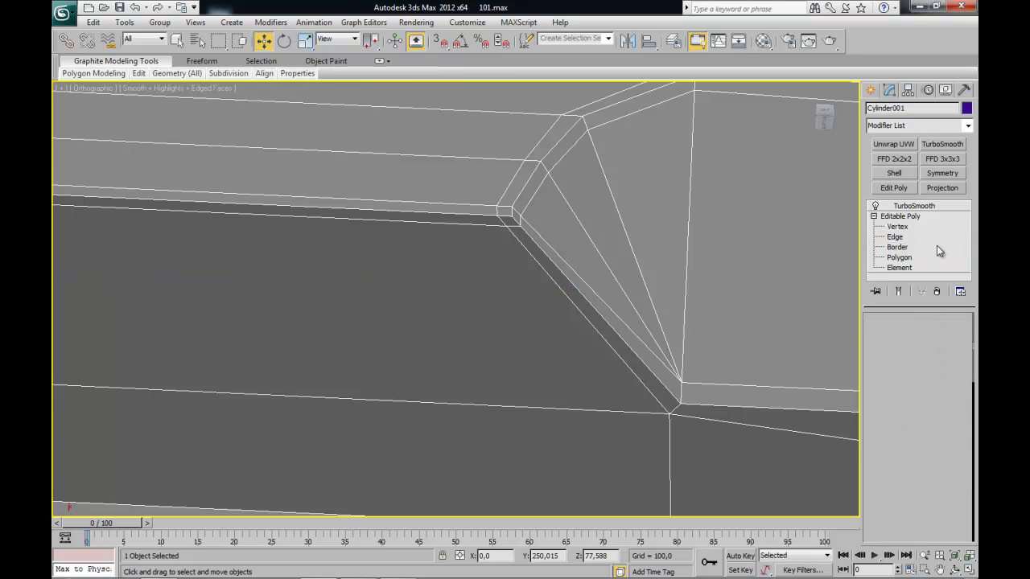
left_click(902, 206)
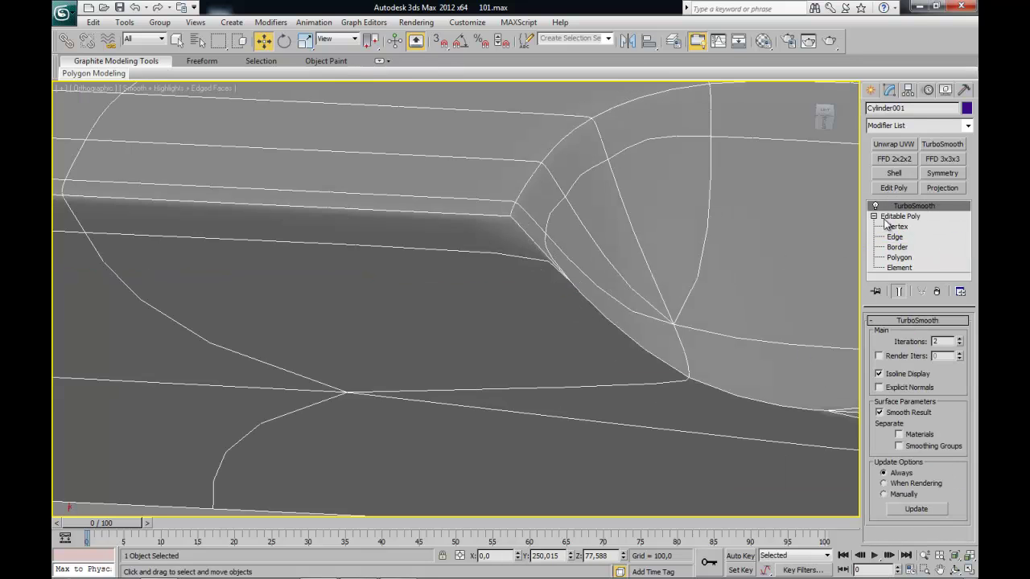
left_click(895, 216)
- In Vertex mode, select the cluster of vertices at the groove-end corner
scroll(915, 359, "down", 1)
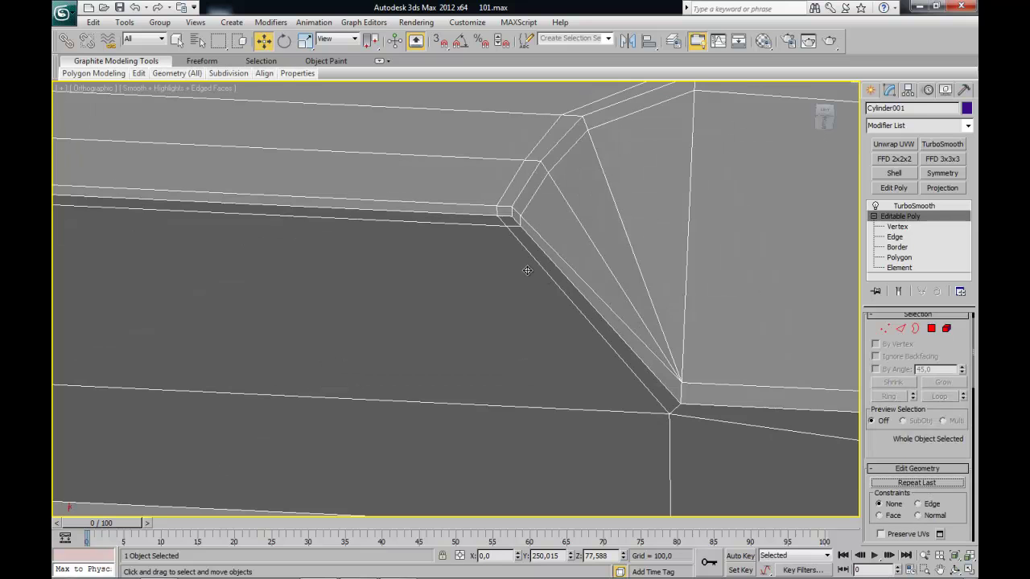
scroll(682, 302, "up", 4)
left_click(884, 328)
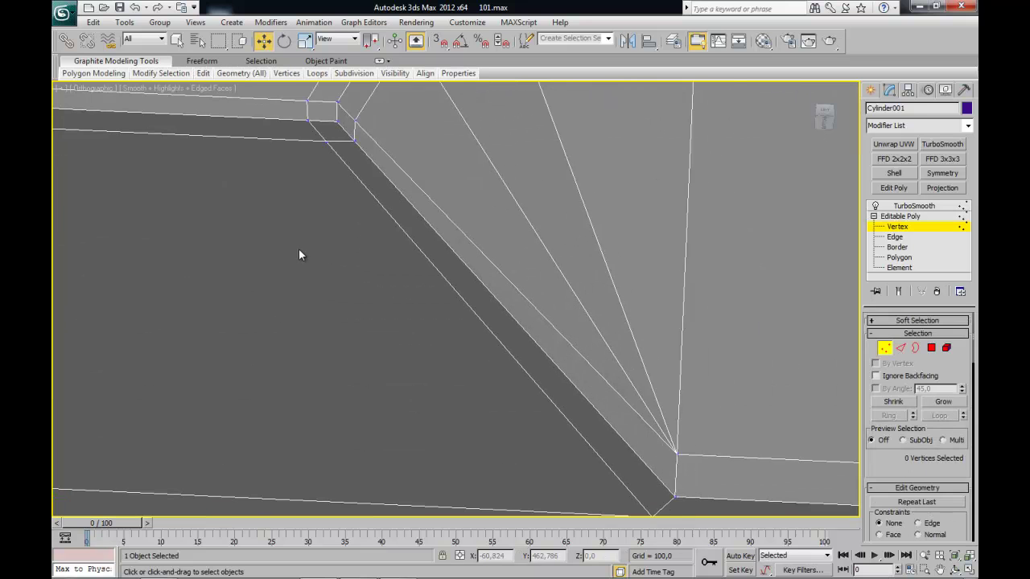
scroll(299, 249, "down", 2)
left_click_drag(471, 197, 309, 321)
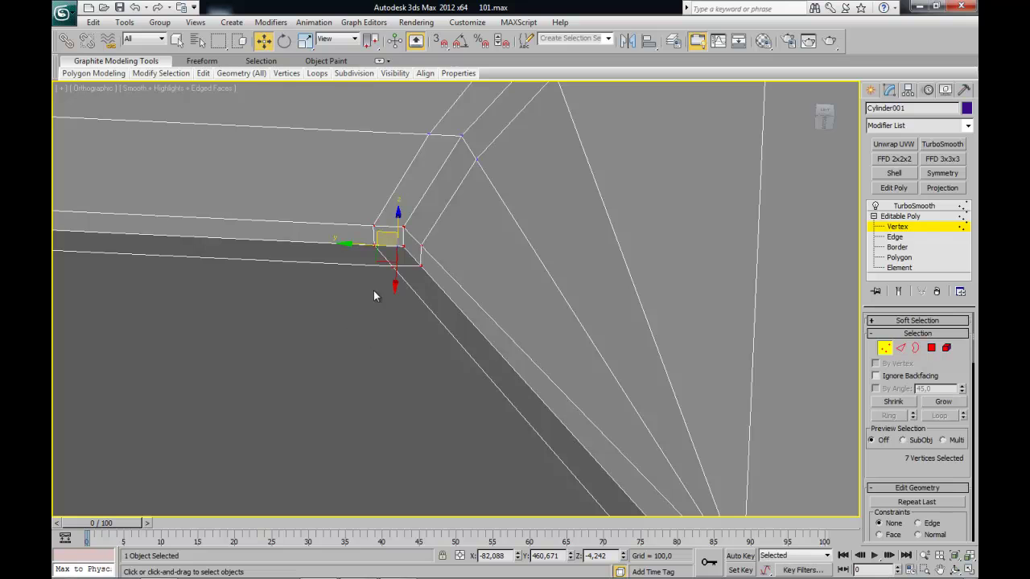
mouse_move(362, 308)
middle_mouse_down("alt")
mouse_move(341, 327)
mouse_move(354, 305)
middle_mouse_up("alt")
left_click(354, 304)
left_click(426, 262)
left_click_drag(338, 324, 451, 213)
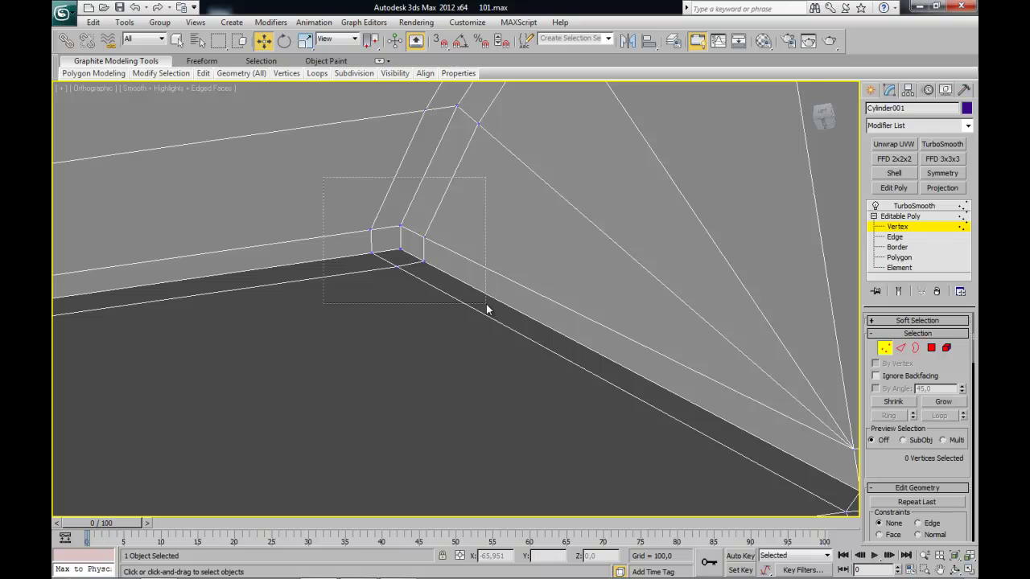
- Narrow the selection to the four corner vertices and weld them
right_click(496, 224)
mouse_move(432, 292)
middle_mouse_down("alt")
mouse_move(381, 258)
mouse_move(560, 392)
middle_mouse_up("alt")
left_click_drag(560, 392, 573, 426)
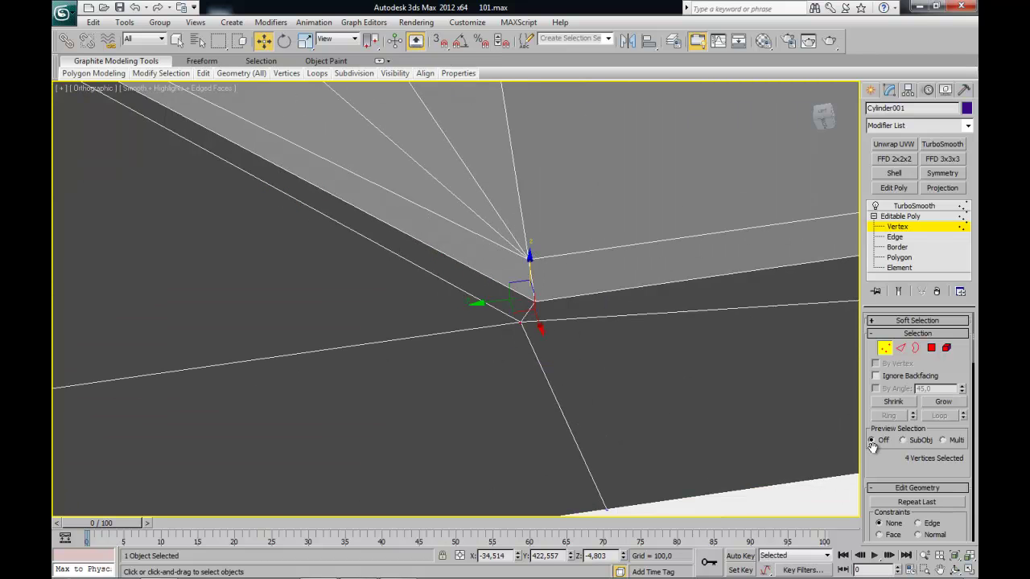
left_click(602, 358)
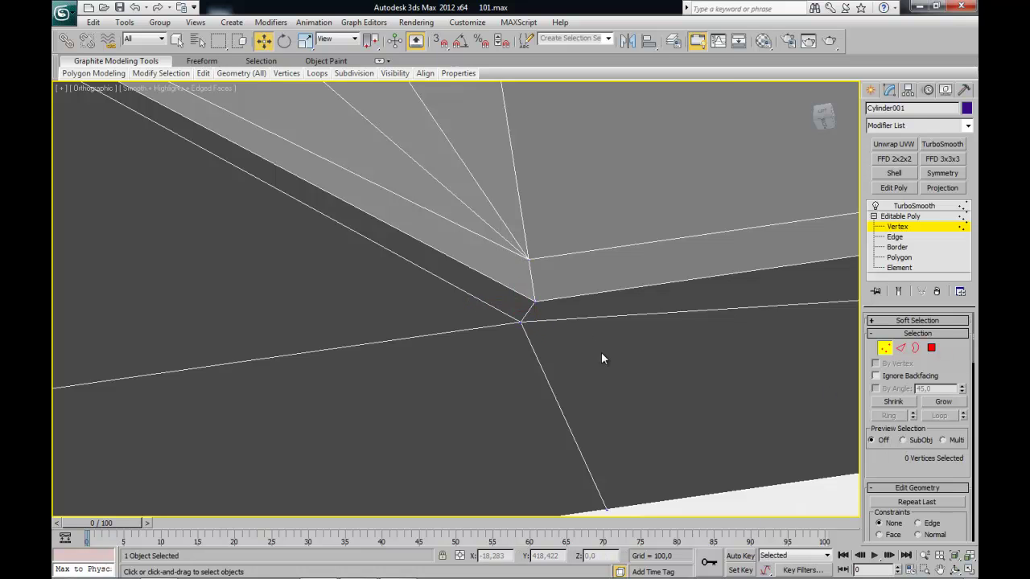
left_click_drag(443, 392, 442, 391)
right_click(741, 265)
left_click(691, 342)
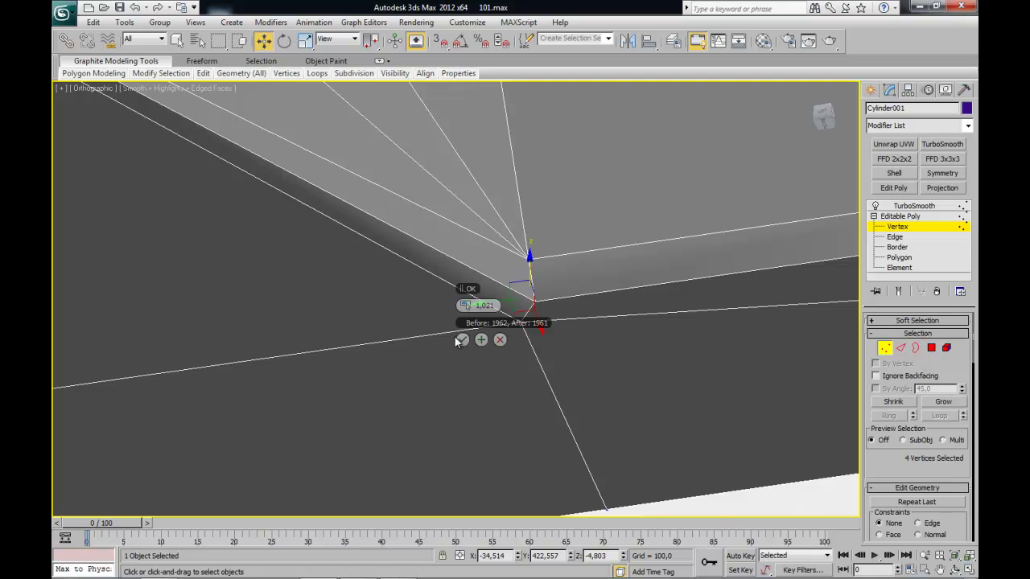
left_click(462, 340)
- Weld the remaining overlapping corner vertices, reducing the count from 1962 to 1961
middle_click_drag(227, 351, 383, 352)
scroll(220, 355, "down", 3)
scroll(482, 421, "up", 3)
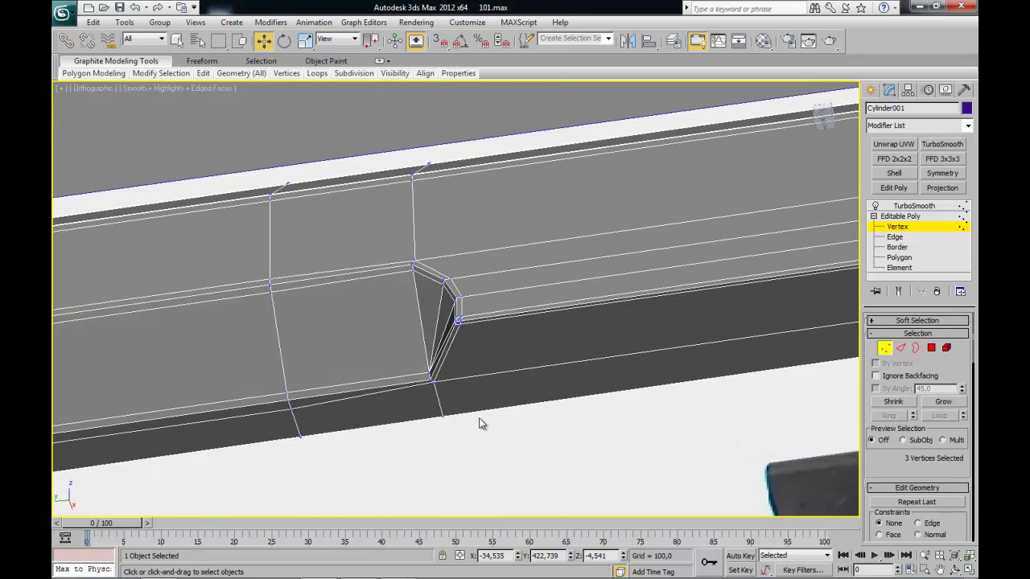
scroll(483, 421, "up", 2)
scroll(433, 255, "up", 2)
left_click_drag(433, 256, 555, 393)
right_click(555, 207)
left_click(558, 287)
left_click(461, 339)
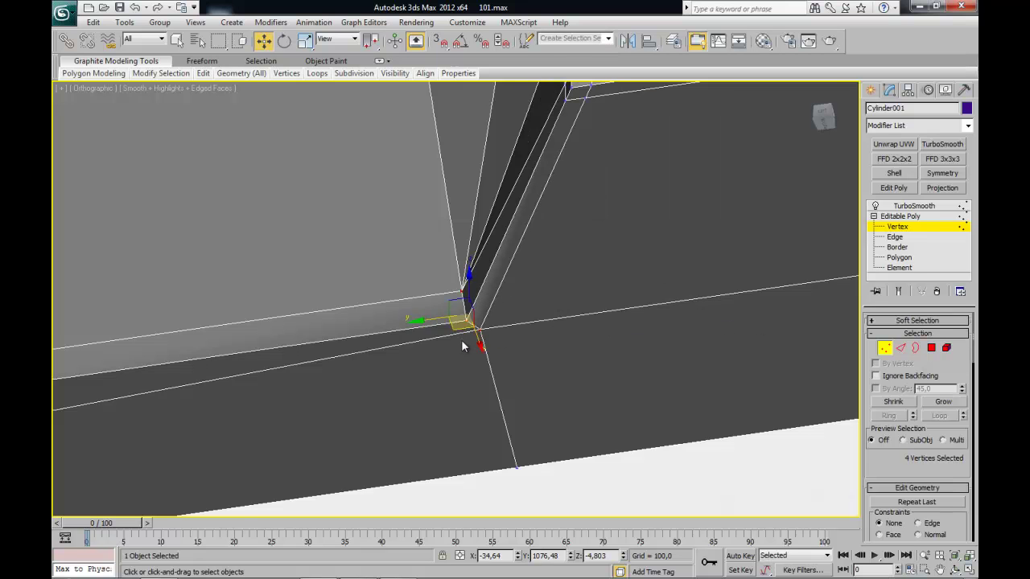
- View the TurboSmoothed handguard with edged faces hidden (F4), zoomed out
left_click(913, 206)
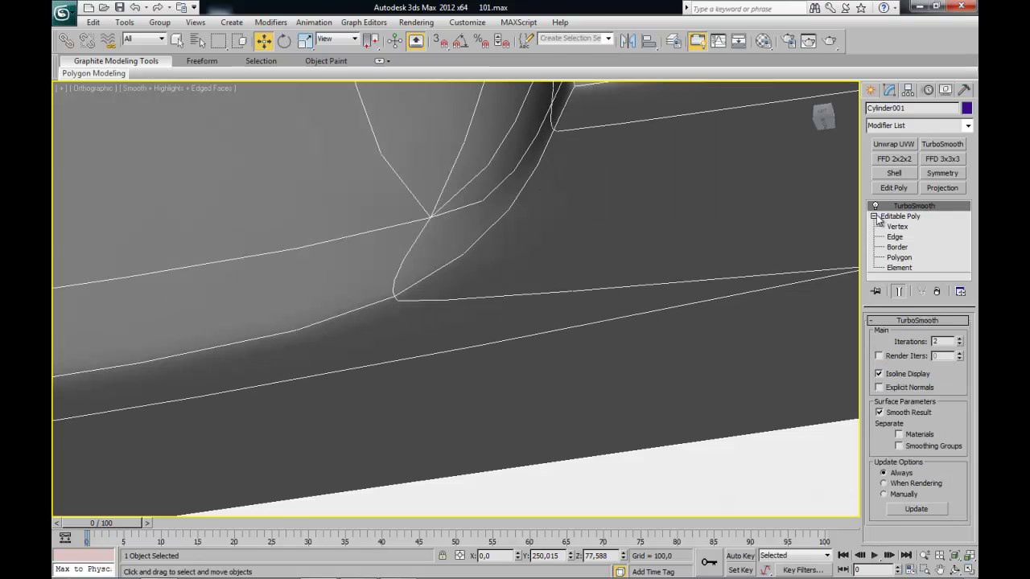
left_click(874, 217)
scroll(442, 347, "down", 3)
key("F4")
scroll(601, 340, "down", 3)
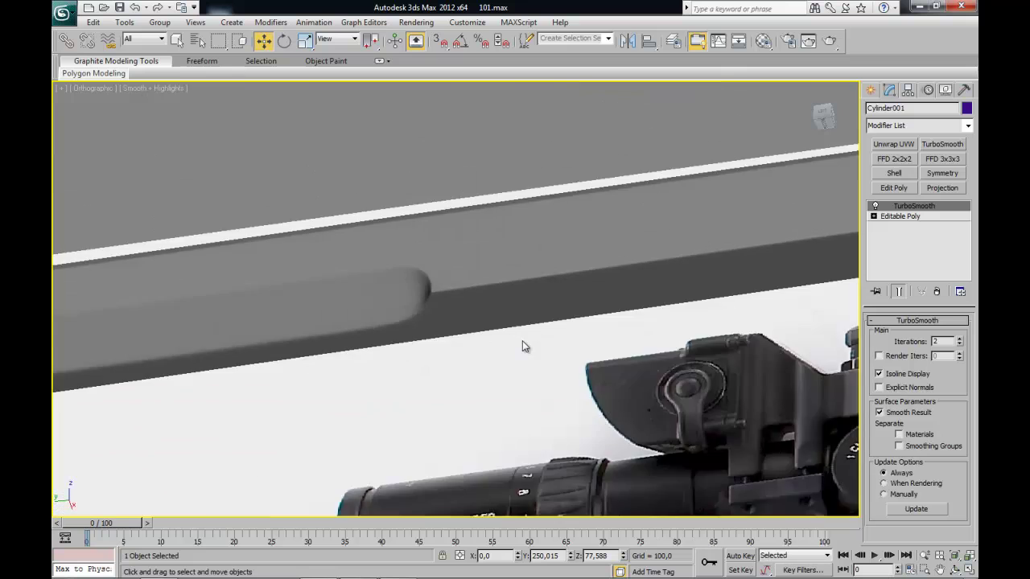
scroll(523, 345, "down", 2)
- Switch to the Left view and hide the handguard to inspect the reference's holes
mouse_move(522, 281)
middle_mouse_down("alt")
mouse_move(599, 286)
mouse_move(537, 319)
mouse_move(518, 307)
mouse_move(491, 317)
mouse_move(840, 229)
middle_mouse_up("alt")
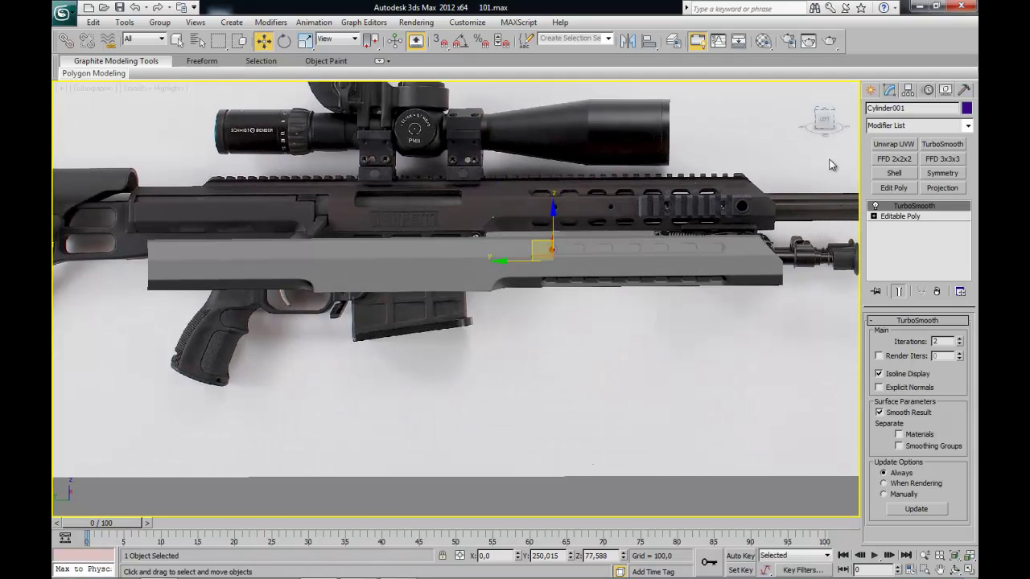
left_click(825, 122)
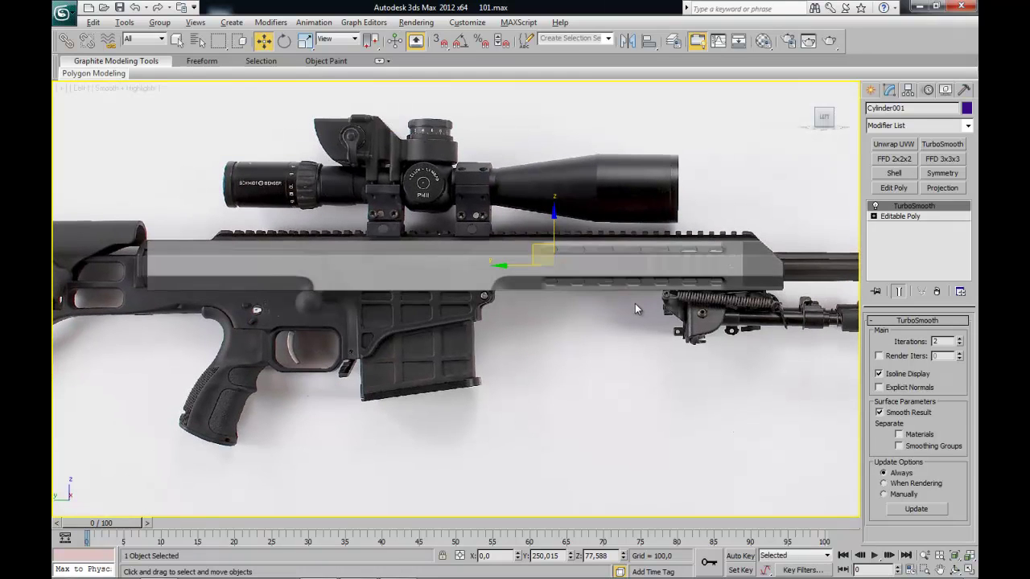
scroll(586, 321, "up", 2)
right_click(475, 284)
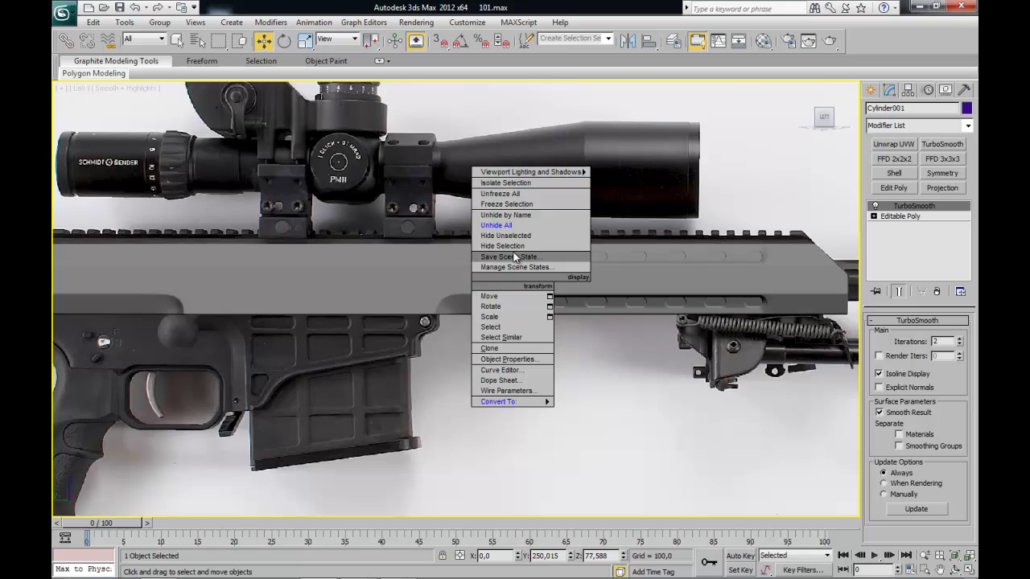
left_click(514, 252)
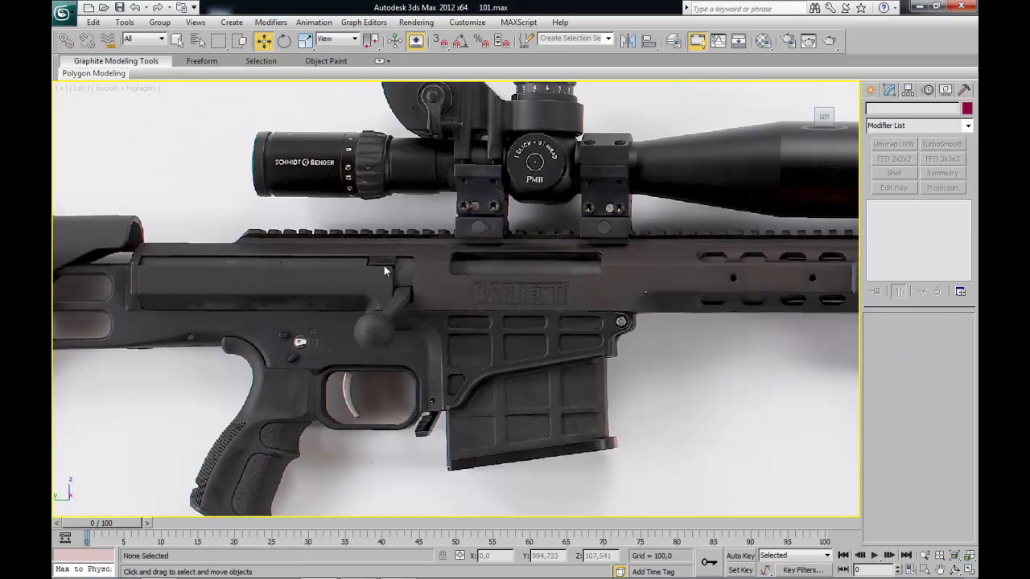
middle_click_drag(777, 308, 414, 274)
scroll(283, 347, "up", 2)
scroll(380, 315, "up", 2)
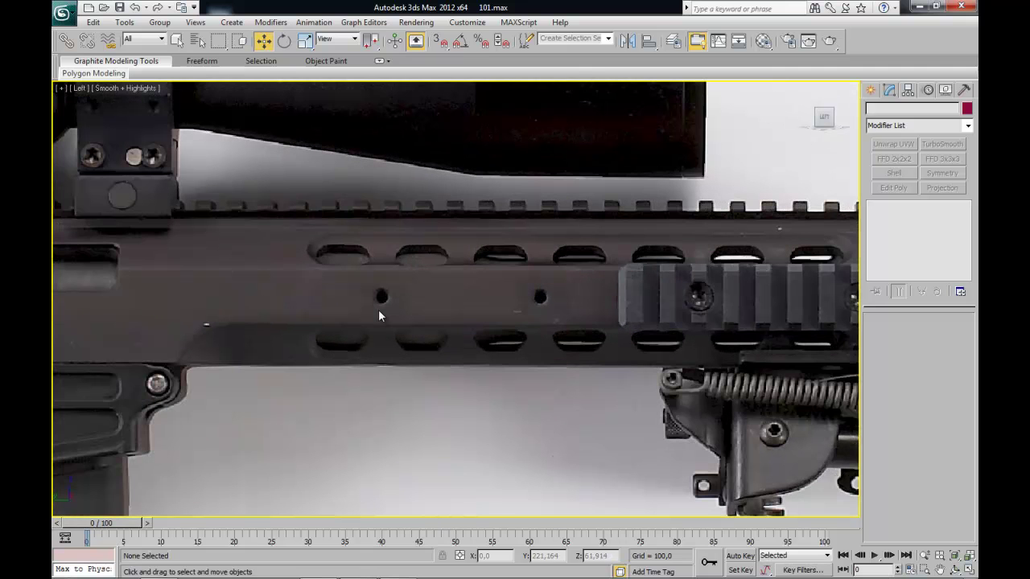
- Unhide the handguard and select it again, zoomed in along its length
right_click(537, 301)
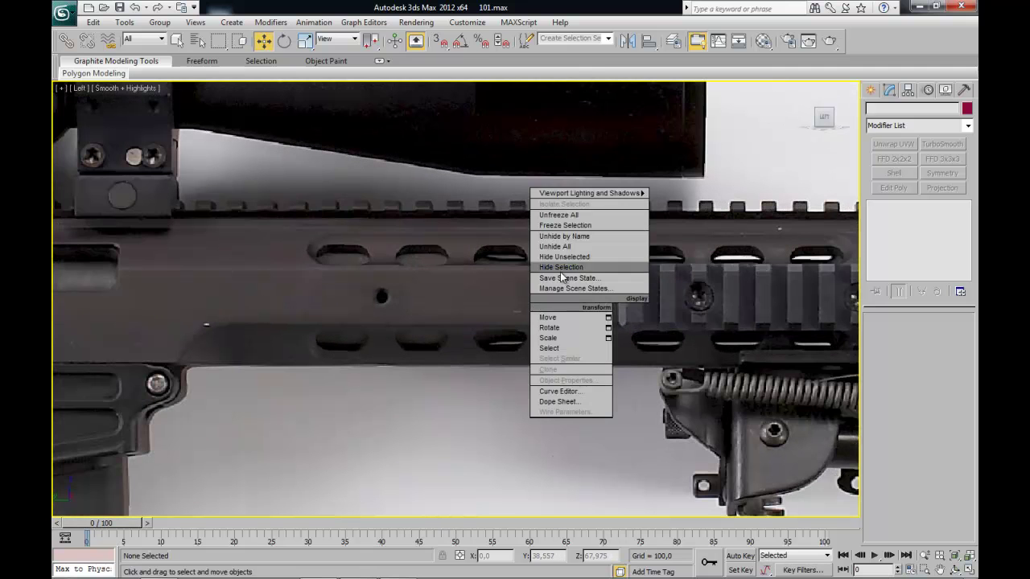
left_click(571, 251)
mouse_move(395, 314)
middle_mouse_down()
mouse_move(432, 303)
mouse_move(506, 357)
middle_mouse_up()
left_click(432, 304)
scroll(558, 338, "up", 2)
- Back on the Editable Poly base, select the vertical edges of the two panels between slots
left_click(897, 217)
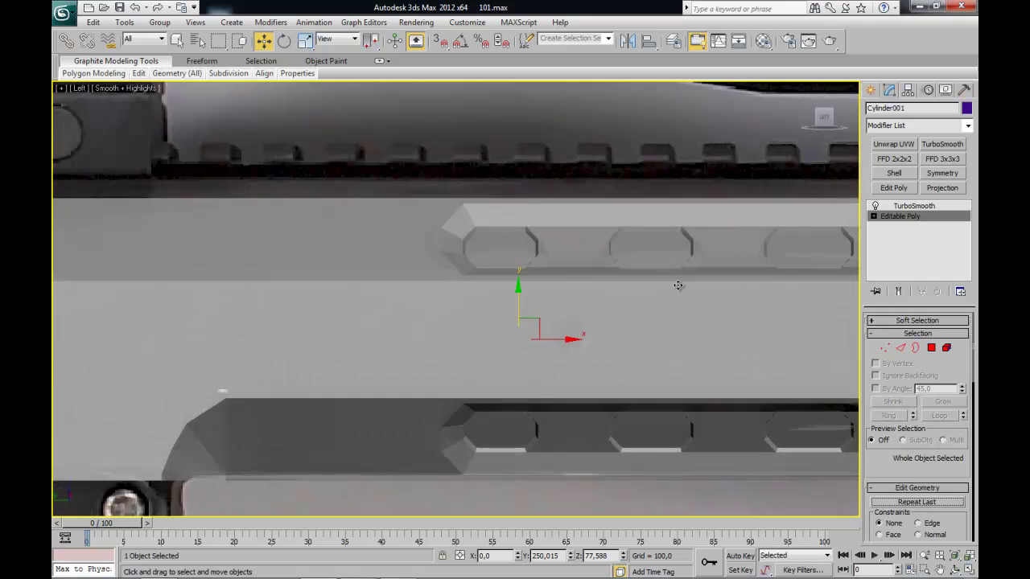
middle_click_drag(678, 287, 611, 263)
key("F4")
middle_click_drag(587, 313, 524, 295)
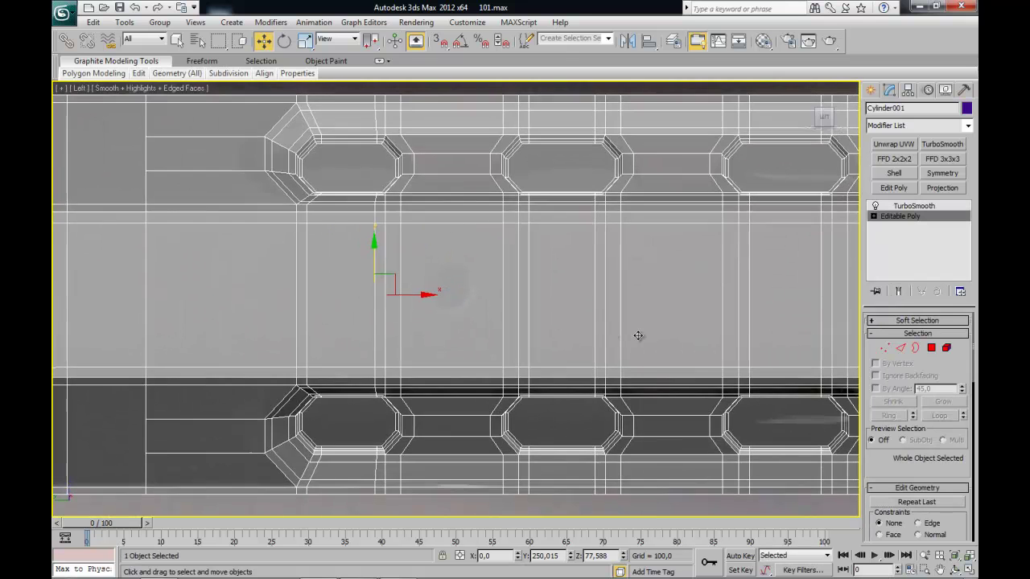
key("2")
left_click(396, 276)
left_click(504, 309, "ctrl")
middle_click_drag(701, 308, 619, 302)
left_click(674, 290, "ctrl")
left_click(557, 314, "ctrl")
- Connect the panel edges with 1 segment at slide 0, then cross-connect both patches
right_click(603, 297)
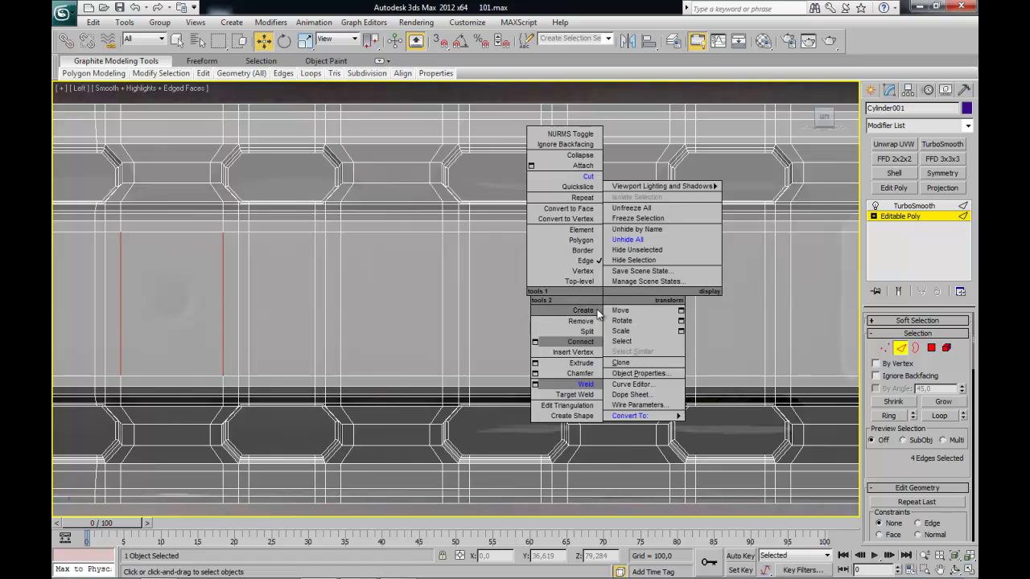
left_click(537, 346)
right_click(465, 342)
right_click(464, 306)
left_click(480, 361)
left_click_drag(620, 225, 609, 277)
left_click_drag(598, 376, 598, 375)
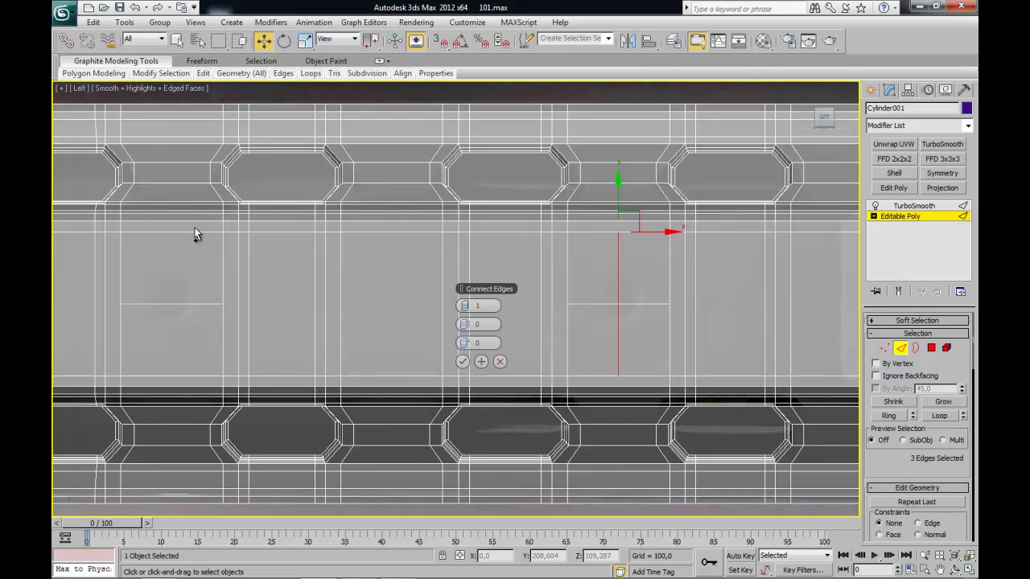
left_click_drag(153, 385, 152, 385, "ctrl")
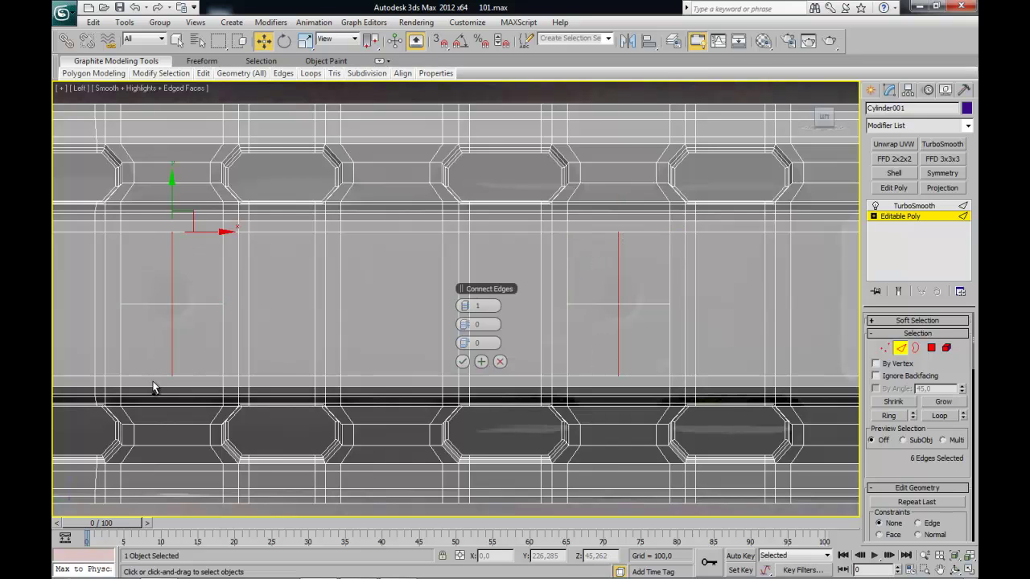
left_click(463, 362)
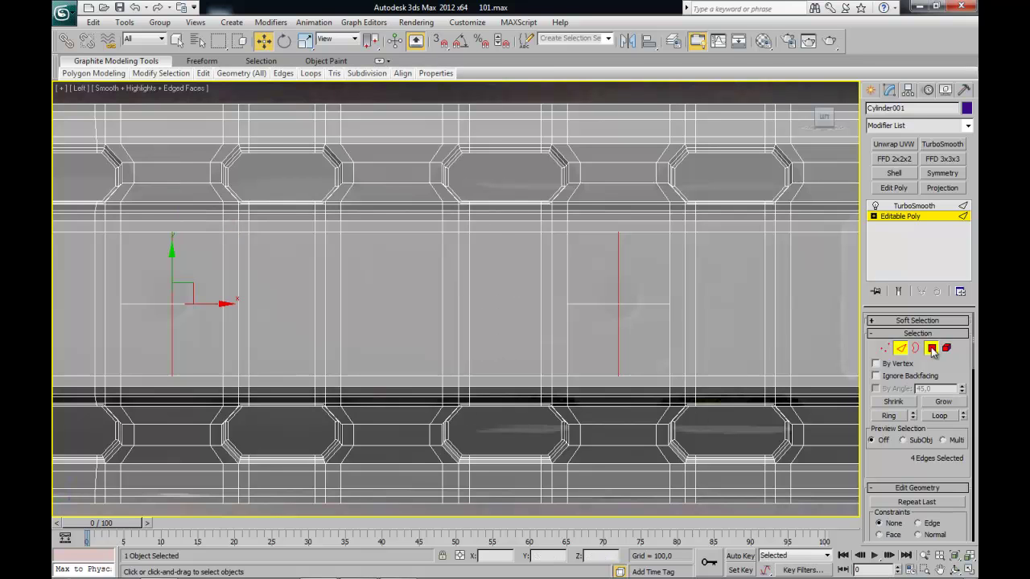
- Select the 2x2 block of polygons around the new edges
left_click(931, 348)
left_click(608, 274)
left_click(593, 338, "ctrl")
left_click(648, 282, "ctrl")
left_click(643, 338, "ctrl")
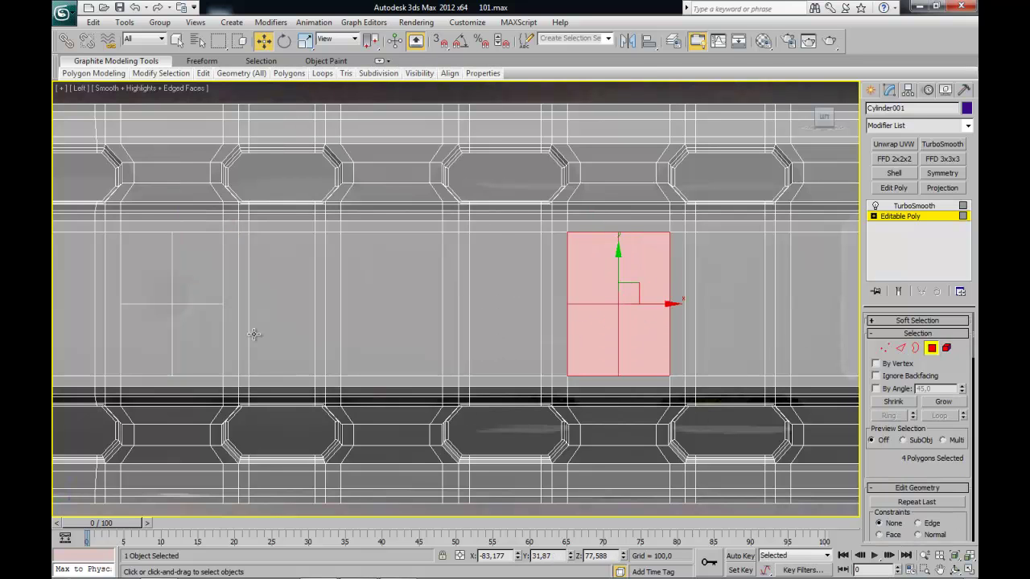
- Complete the matching 2x2 polygon block on the left panel
left_click(161, 285, "ctrl")
left_click(160, 338, "ctrl")
left_click(197, 269, "ctrl")
left_click(190, 330, "ctrl")
middle_click_drag(184, 315, 478, 317)
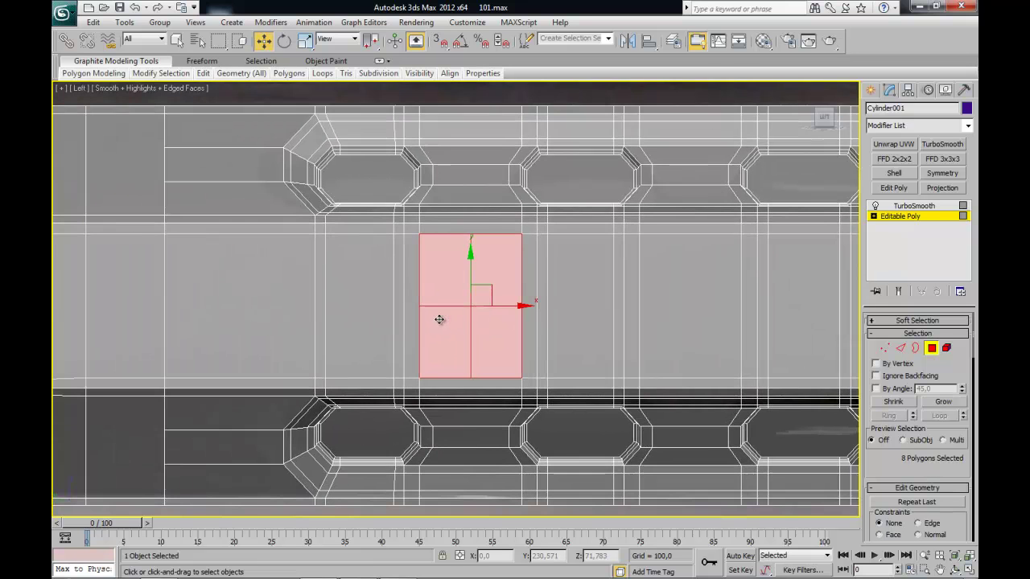
scroll(440, 319, "up", 3)
- Inset both 2x2 polygon blocks by an amount of 7,429
right_click(496, 296)
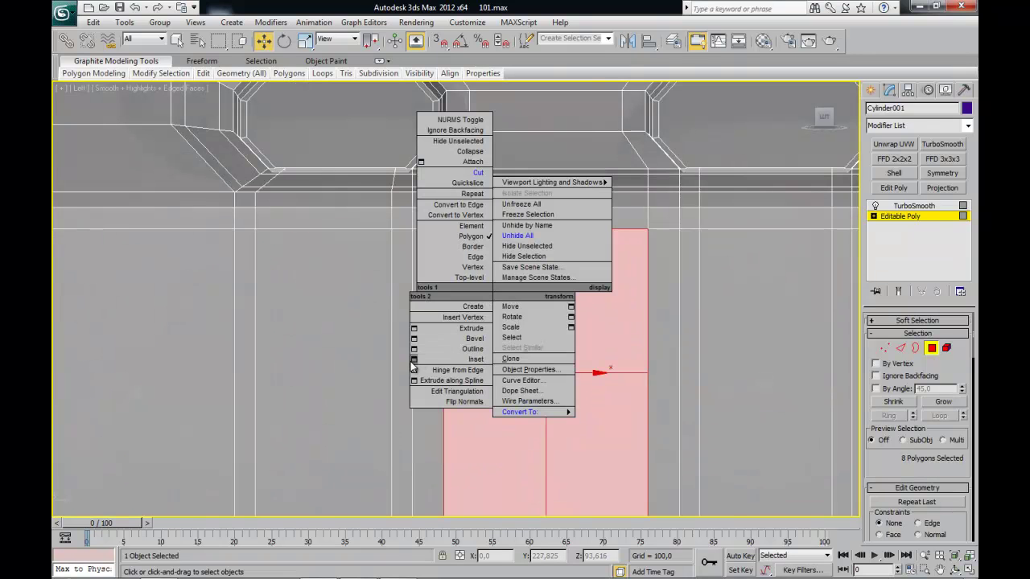
left_click(415, 367)
middle_click_drag(569, 376, 523, 323)
mouse_move(475, 326)
left_mouse_down()
mouse_move(505, 325)
mouse_move(490, 325)
left_mouse_up()
left_click(462, 344)
scroll(391, 352, "down", 3)
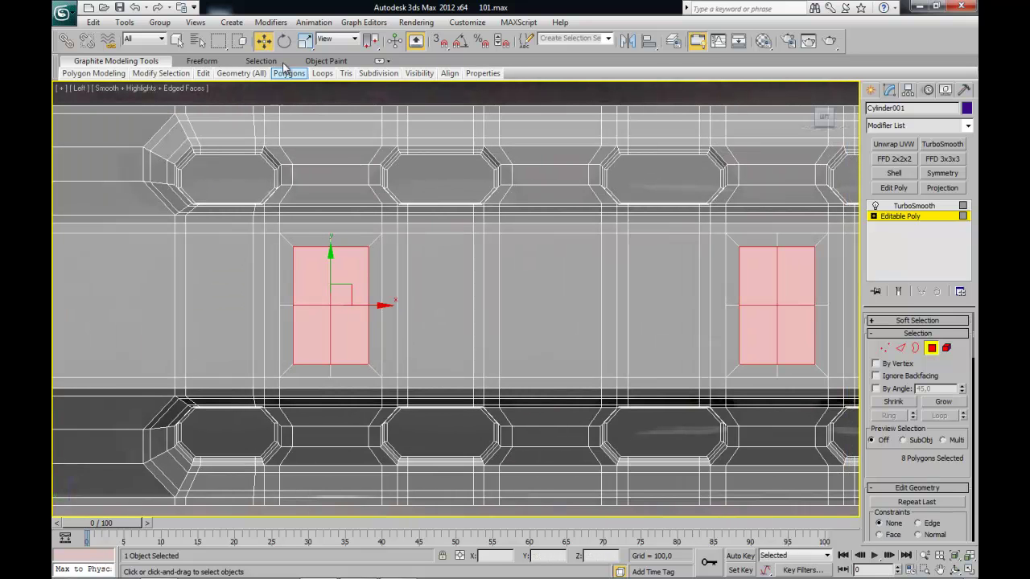
- Scale both inset patches down vertically into small squares
left_click(306, 40)
middle_click_drag(362, 261, 363, 257)
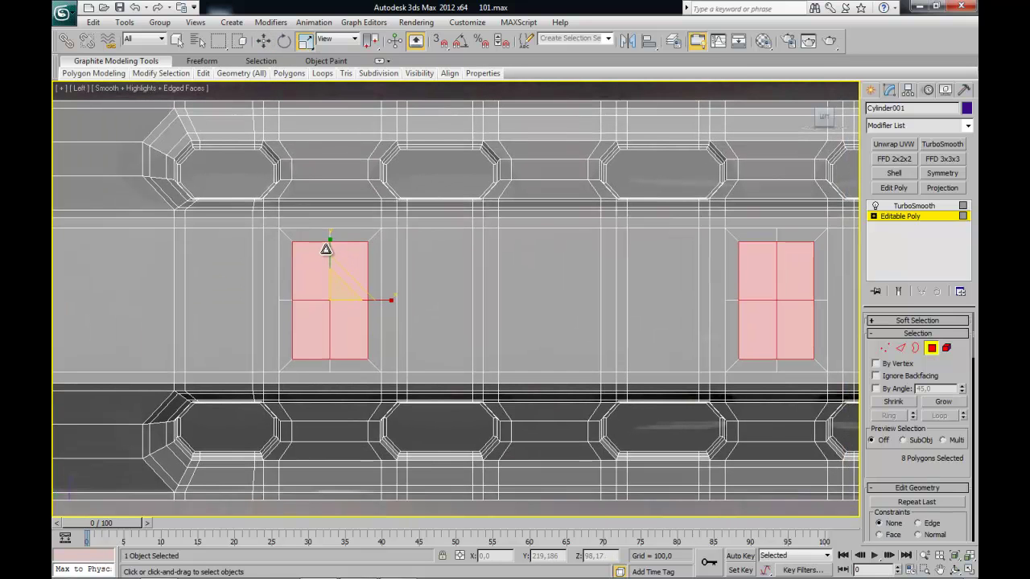
left_click_drag(332, 240, 331, 271)
left_click(884, 348)
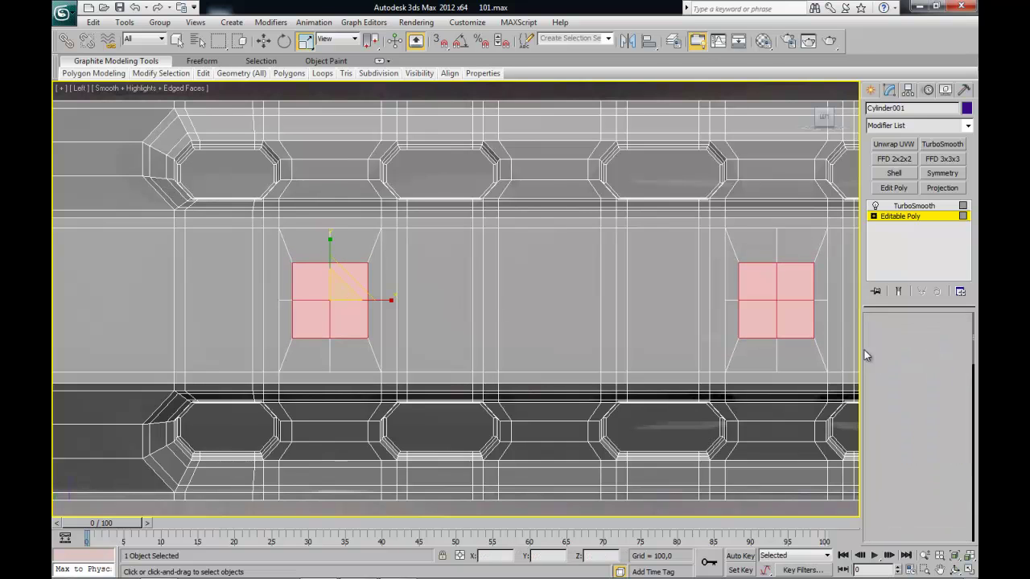
scroll(493, 335, "up", 2)
- Connect one pair of opposite corner vertices on both inner squares with a diagonal edge
left_click_drag(456, 254, 456, 249)
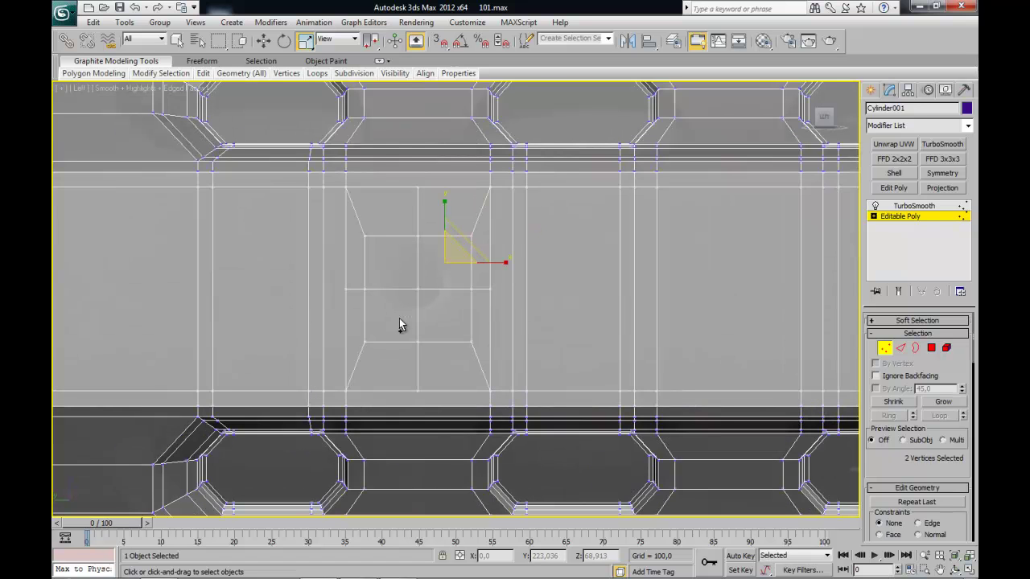
left_click(366, 348, "ctrl")
middle_click_drag(501, 329, 616, 247)
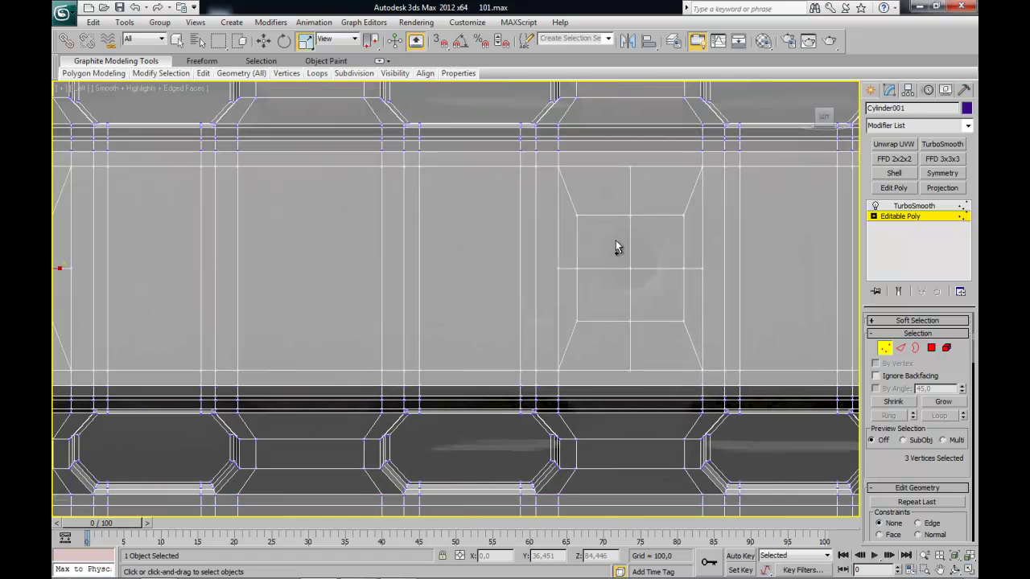
left_click(630, 268, "ctrl")
left_click(684, 321, "ctrl")
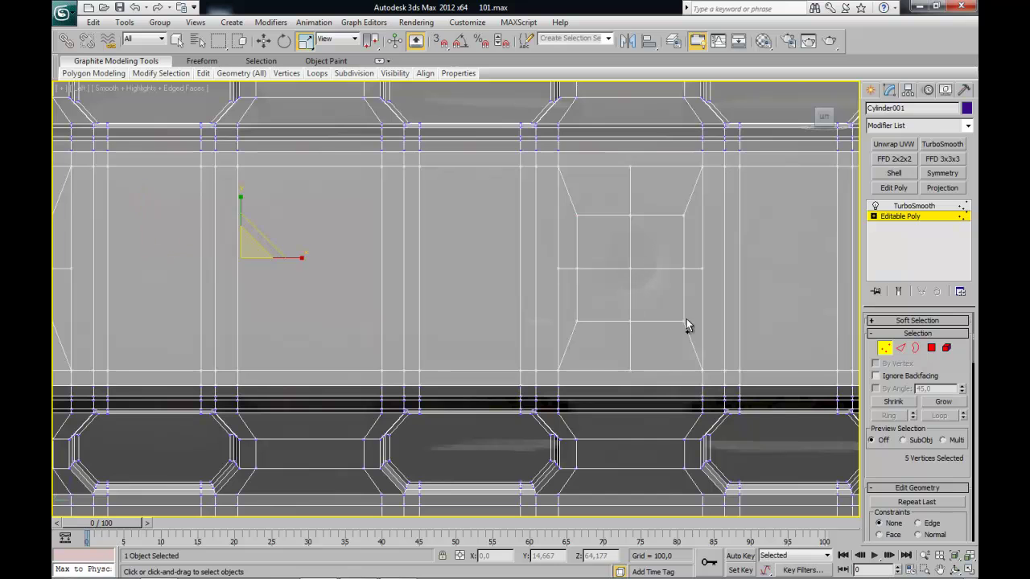
scroll(883, 501, "down", 3)
scroll(883, 501, "down", 2)
scroll(883, 500, "down", 3)
scroll(883, 501, "down", 3)
scroll(883, 501, "down", 3)
left_click(915, 503)
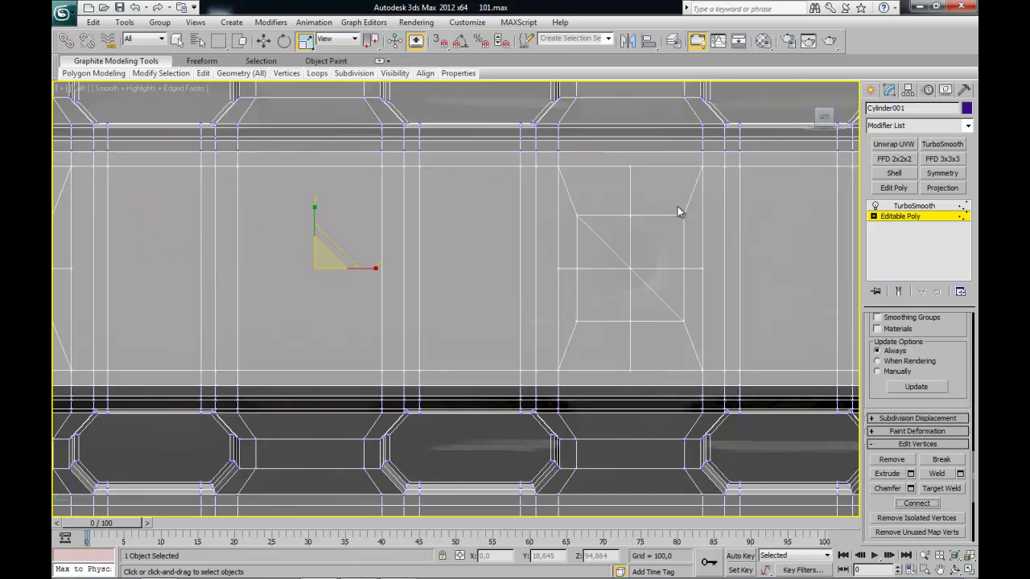
- Connect the other corner pair on both squares, completing an X through each centre
left_click(684, 216)
left_click(577, 321, "ctrl")
middle_click_drag(196, 370, 464, 239, "alt")
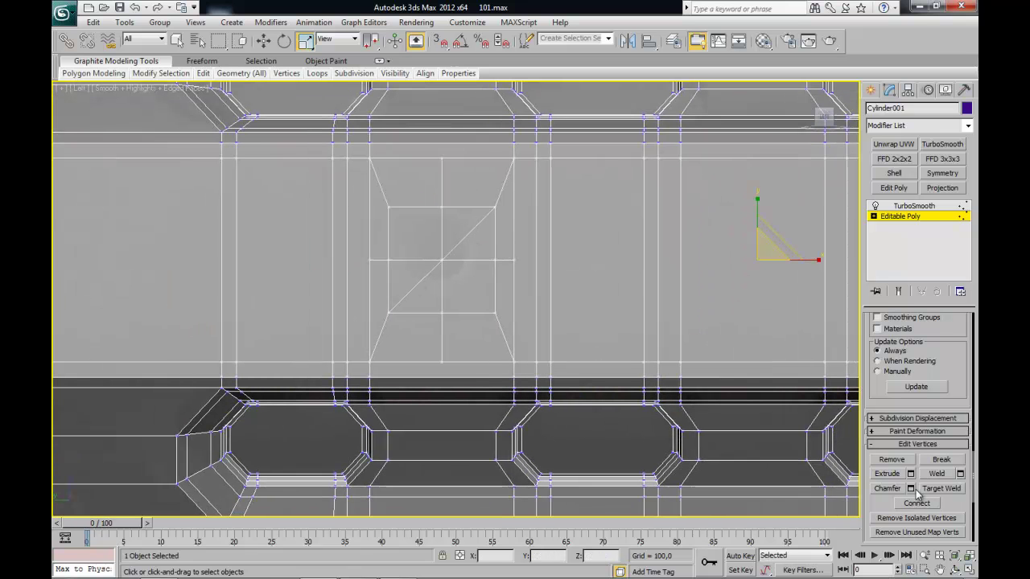
middle_click_drag(520, 252, 506, 269)
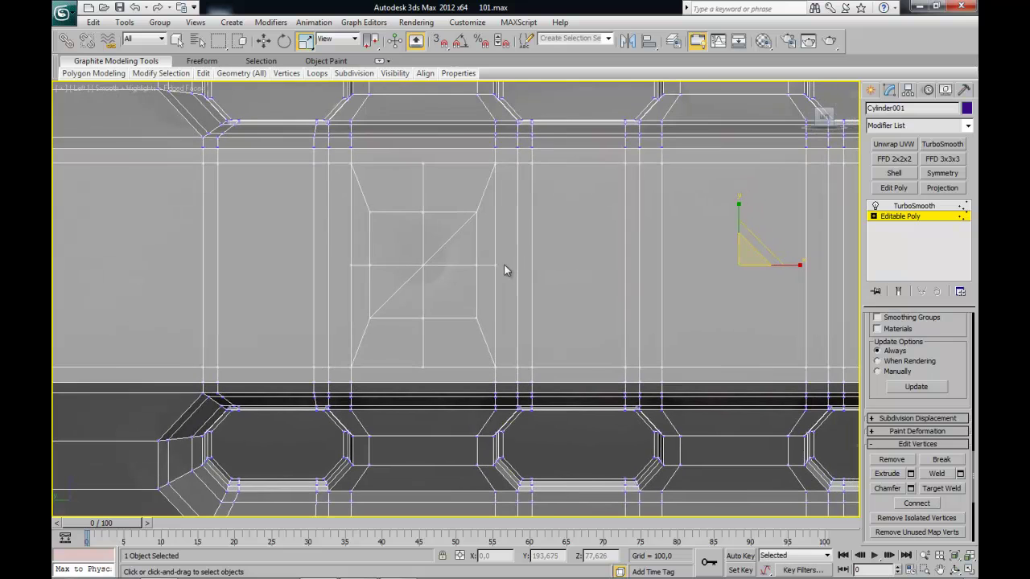
mouse_move(426, 171)
left_mouse_down()
mouse_move(490, 333)
mouse_move(528, 367)
left_mouse_up()
left_click(370, 212)
left_click(424, 265, "ctrl")
mouse_move(476, 325)
middle_mouse_down()
mouse_move(455, 303)
mouse_move(606, 185)
middle_mouse_up()
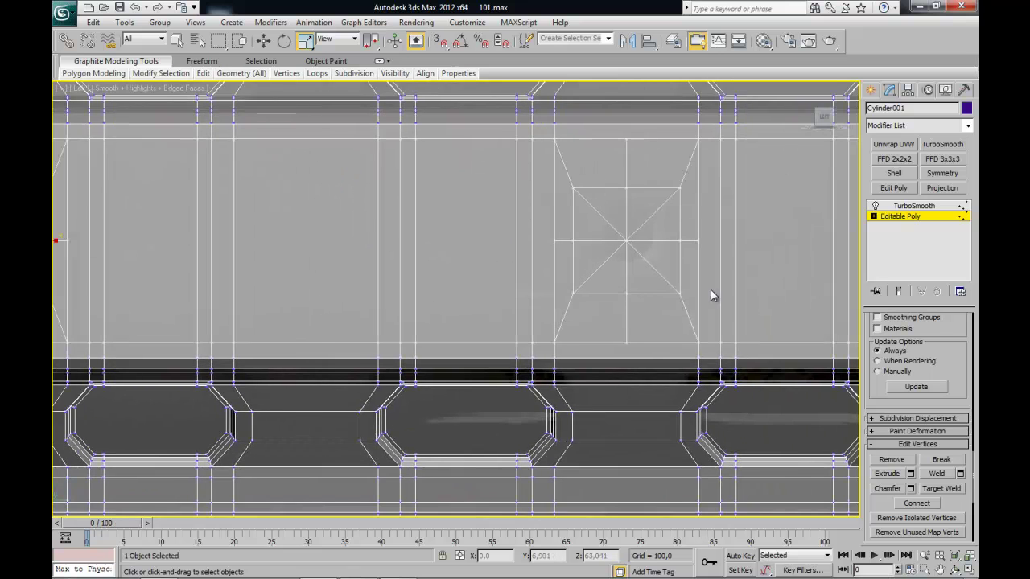
left_click(626, 240)
scroll(458, 247, "up", 2)
left_click(919, 506)
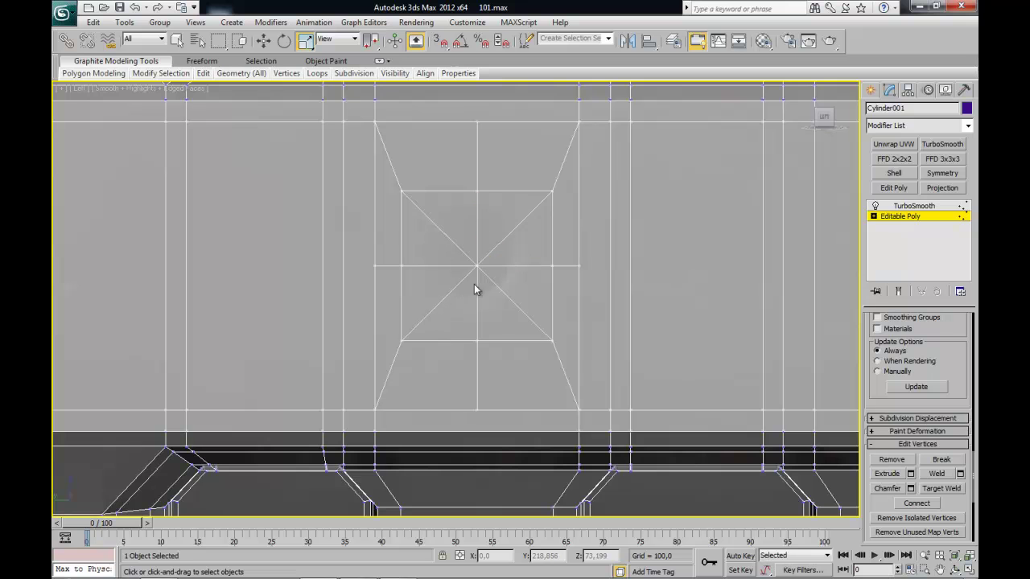
mouse_move(458, 299)
middle_mouse_down()
mouse_move(669, 311)
mouse_move(605, 252)
middle_mouse_up()
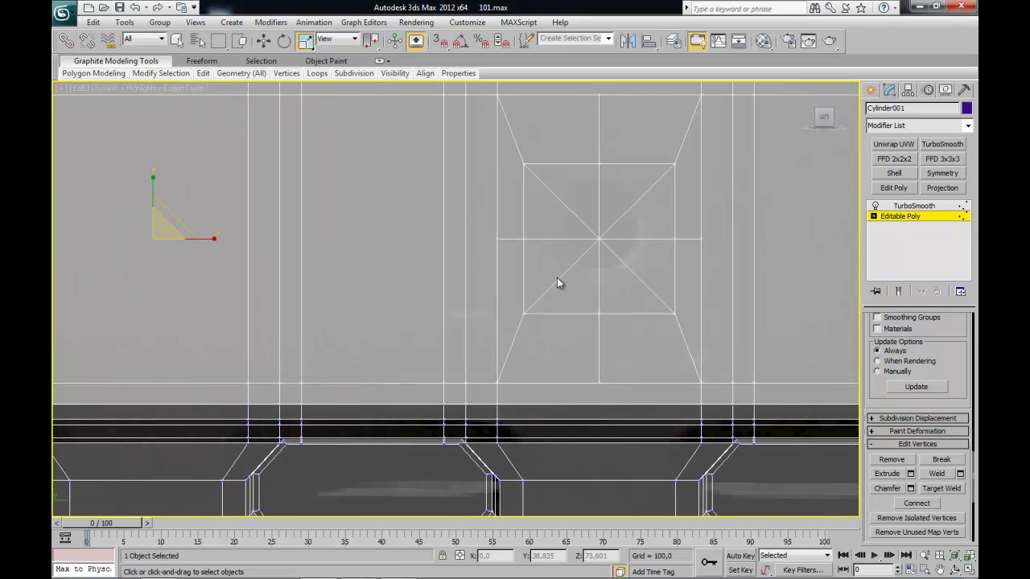
scroll(483, 310, "down", 3)
scroll(672, 320, "up", 2)
scroll(483, 282, "up", 1)
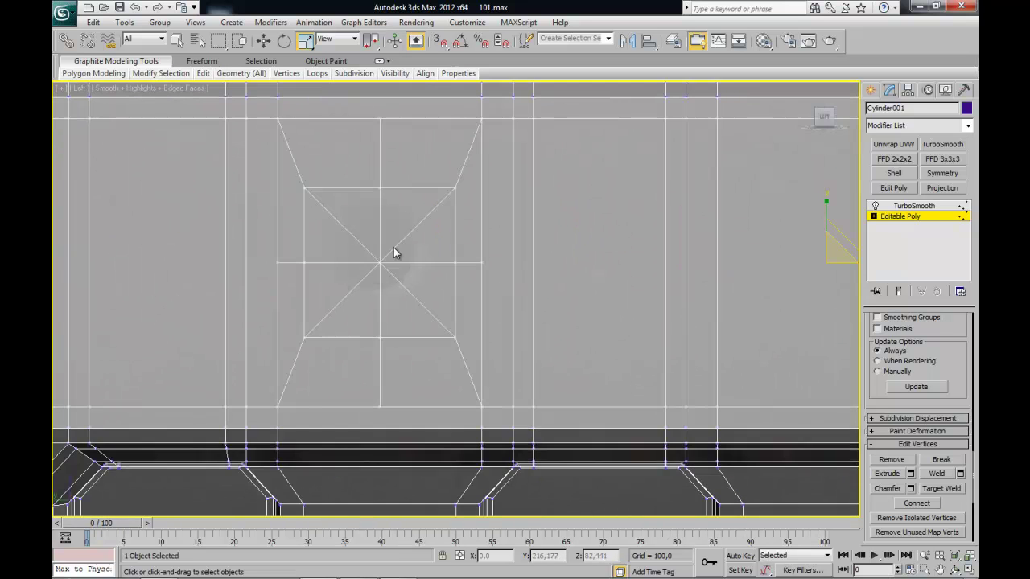
- Chamfer each square's centre vertex into an octagonal pin-hole face
right_click(424, 234)
left_click(366, 294)
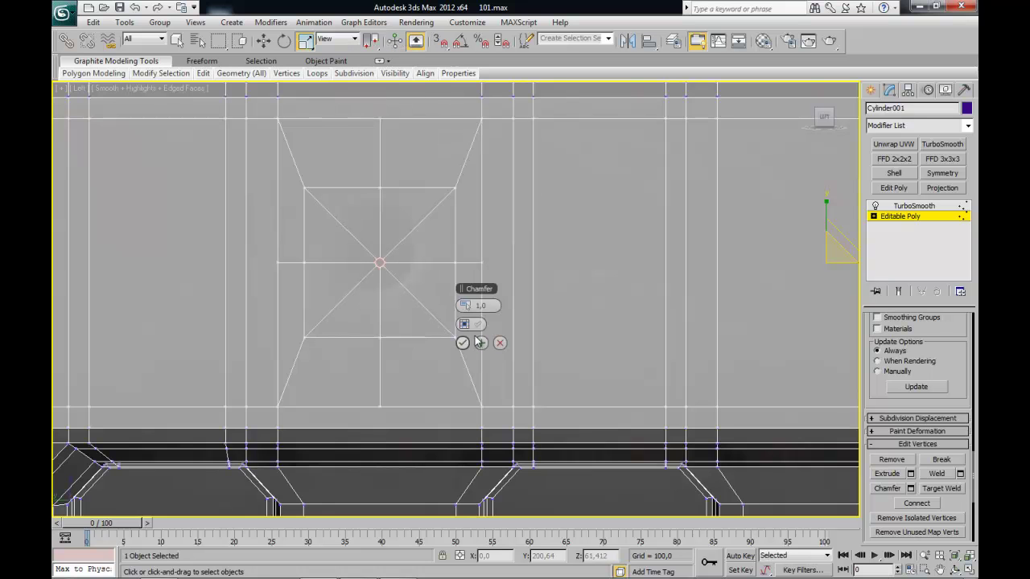
mouse_move(468, 306)
left_mouse_down()
mouse_move(527, 300)
mouse_move(517, 300)
left_mouse_up()
left_click(463, 343)
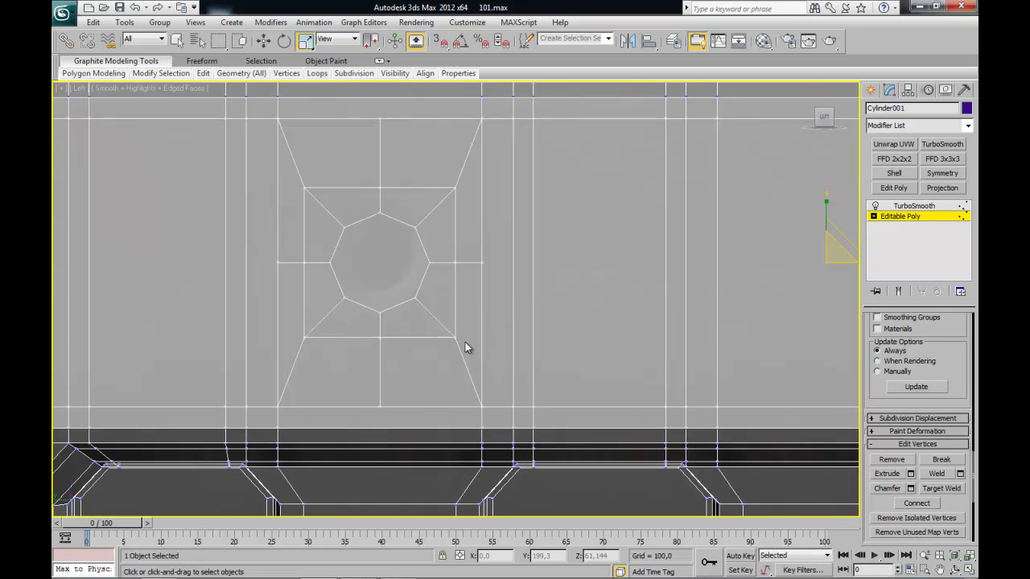
middle_click_drag(465, 348, 456, 319)
- Switch to Polygon level to work on the two octagon faces
left_click(908, 221)
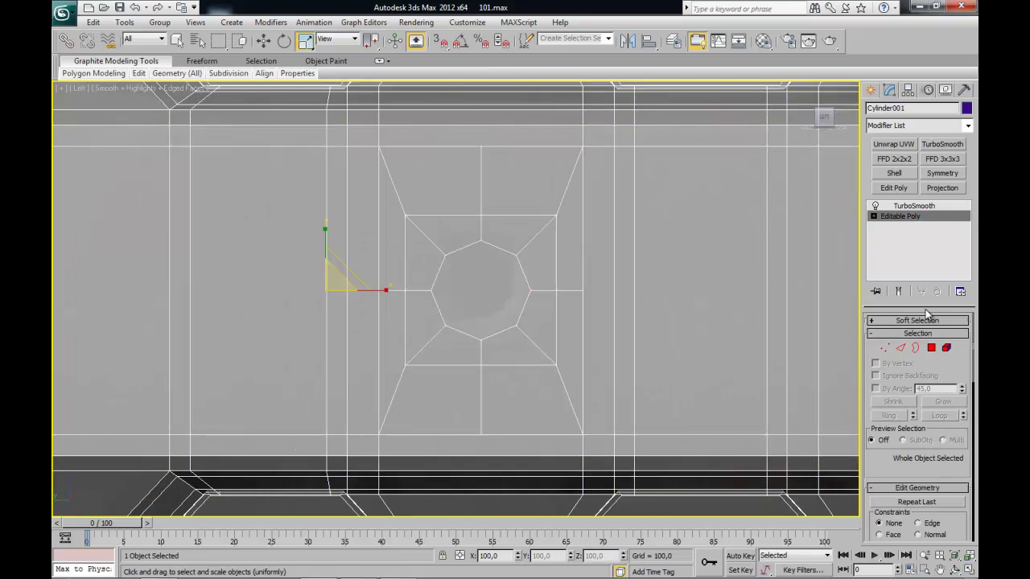
left_click(931, 348)
mouse_move(724, 292)
middle_mouse_down()
mouse_move(741, 264)
mouse_move(591, 260)
mouse_move(425, 276)
mouse_move(414, 311)
mouse_move(431, 368)
middle_mouse_up()
scroll(414, 311, "up", 5)
scroll(524, 207, "down", 1)
scroll(489, 221, "down", 2)
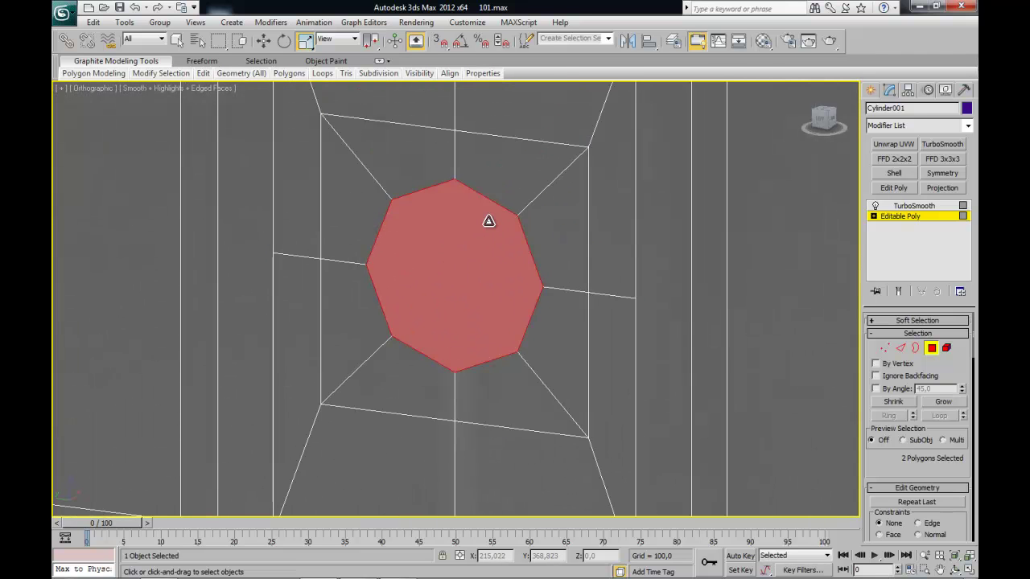
- Bevel both octagon faces inward with height -4,0 and outline -1,5
right_click(489, 221)
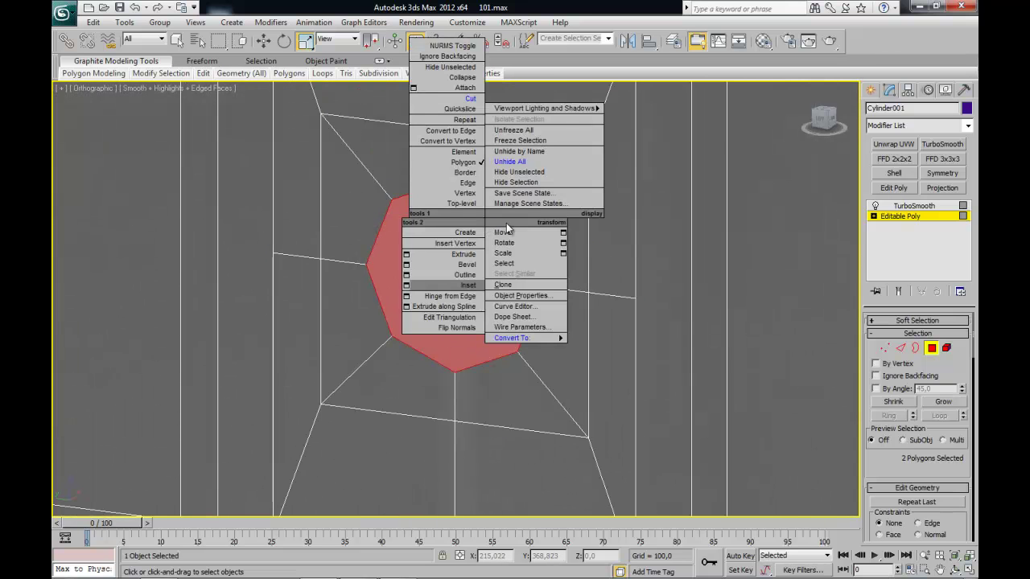
left_click(406, 265)
left_click_drag(460, 325, 450, 325)
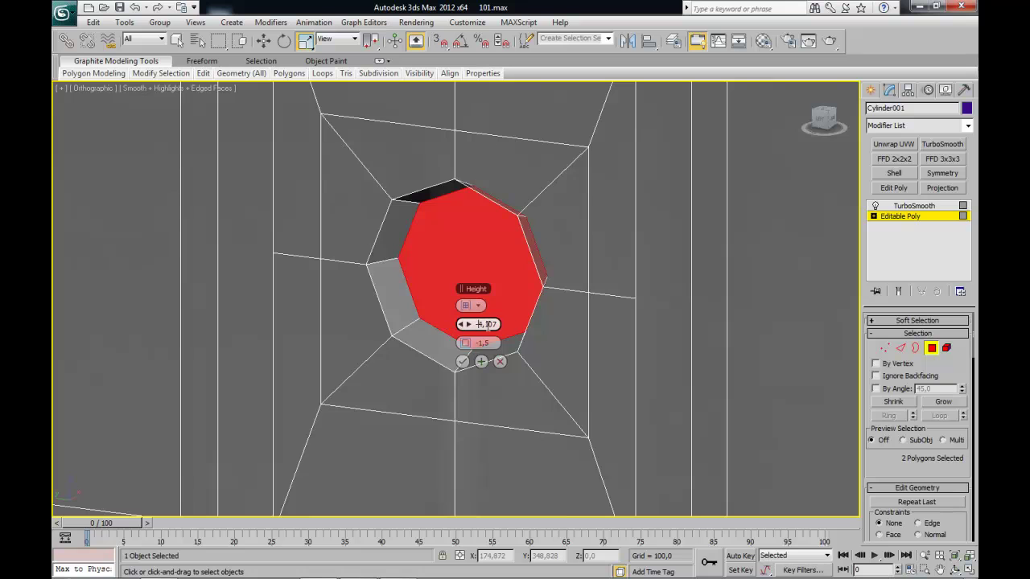
type("-4")
key("Tab")
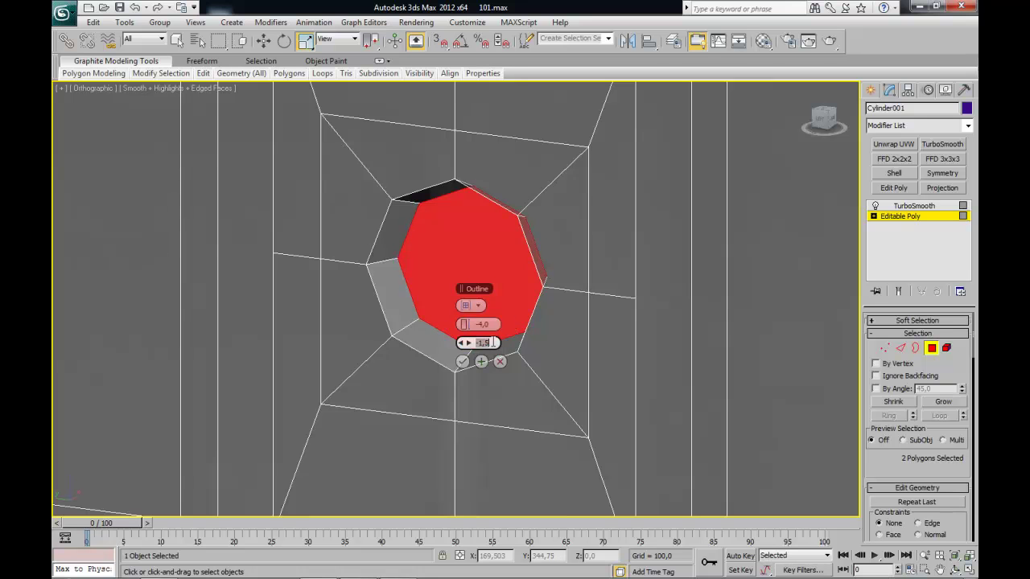
left_click(462, 362)
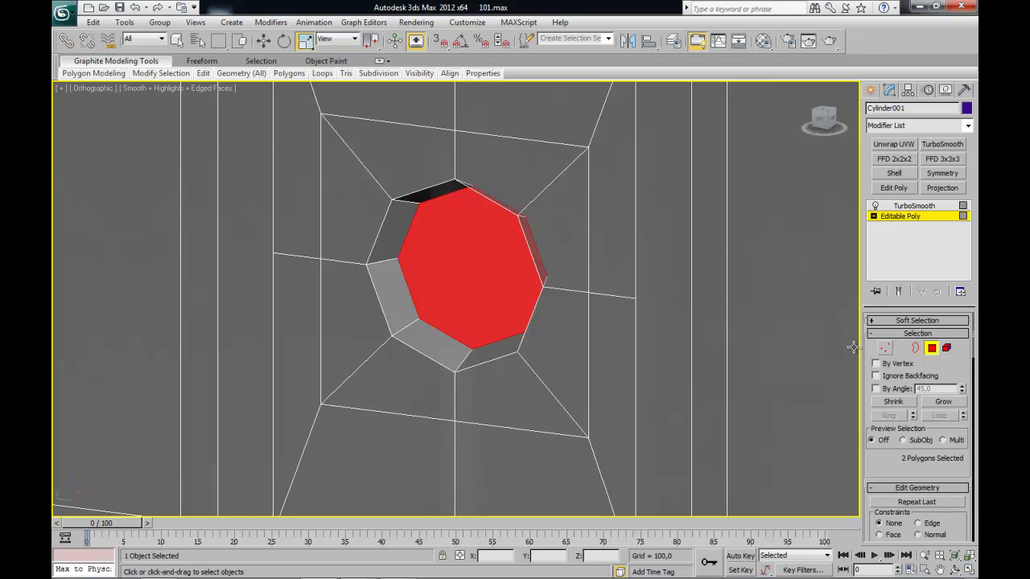
- Select the rim edge loops around both pin holes in Edge mode
left_click(900, 350, "ctrl")
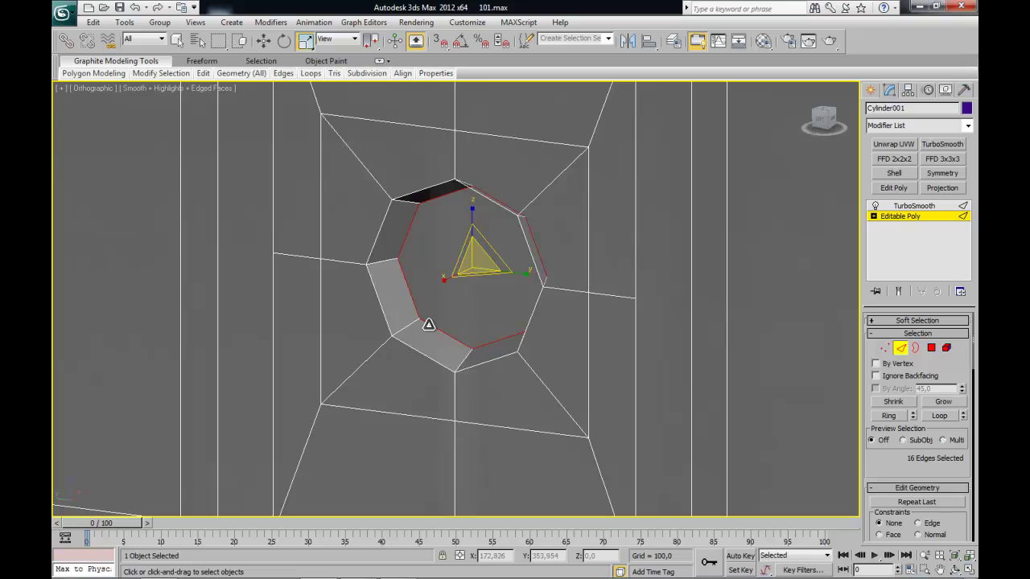
middle_click_drag(503, 230, 306, 266)
scroll(306, 266, "down", 4)
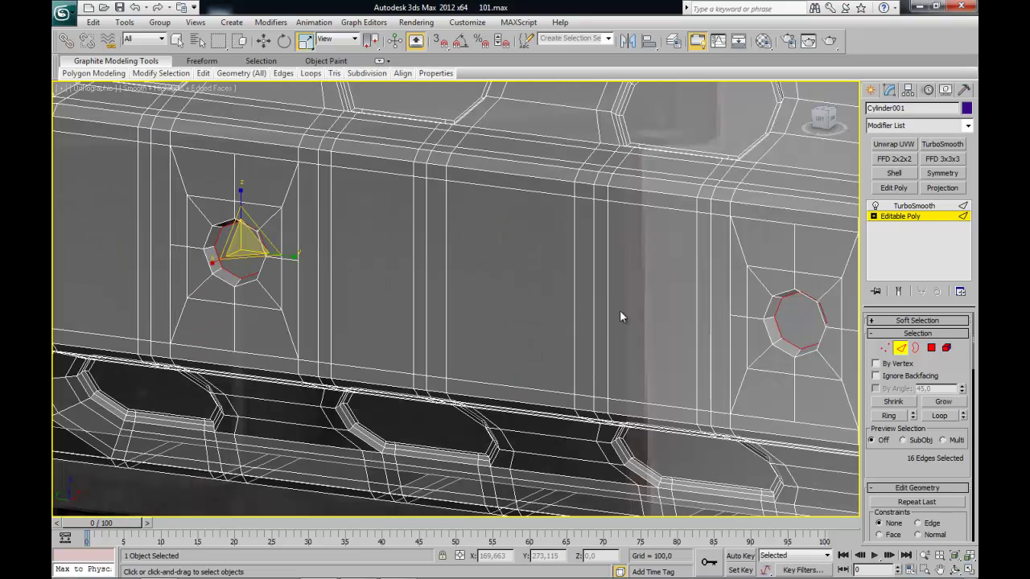
left_click(766, 334, "ctrl")
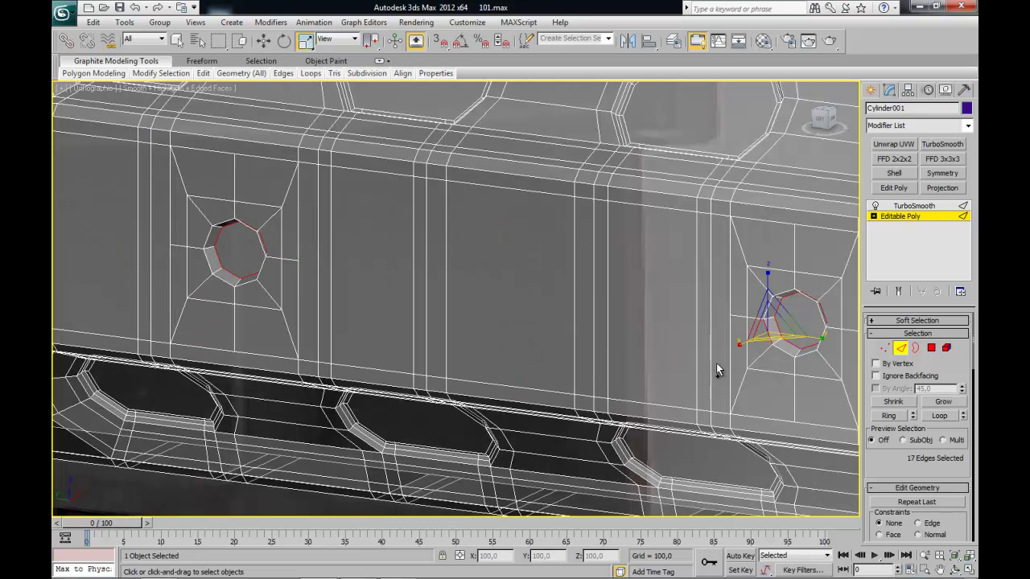
left_click(226, 280, "ctrl")
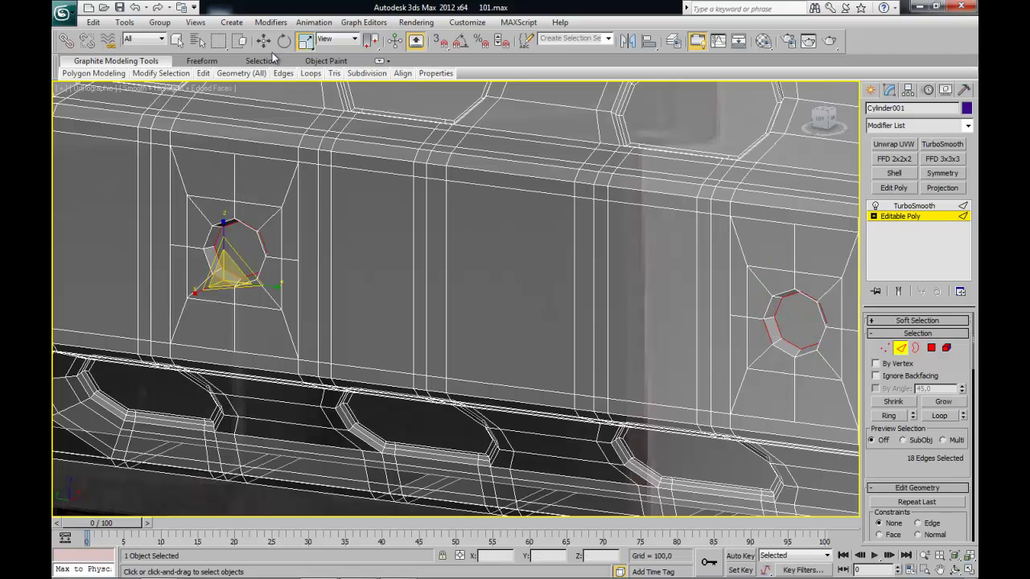
left_click(939, 416)
left_click(263, 40)
- Extrude the rim edges with zero height to add narrow support bands
scroll(207, 191, "up", 5)
middle_click_drag(207, 191, 439, 190)
scroll(476, 266, "up", 2)
right_click(475, 263)
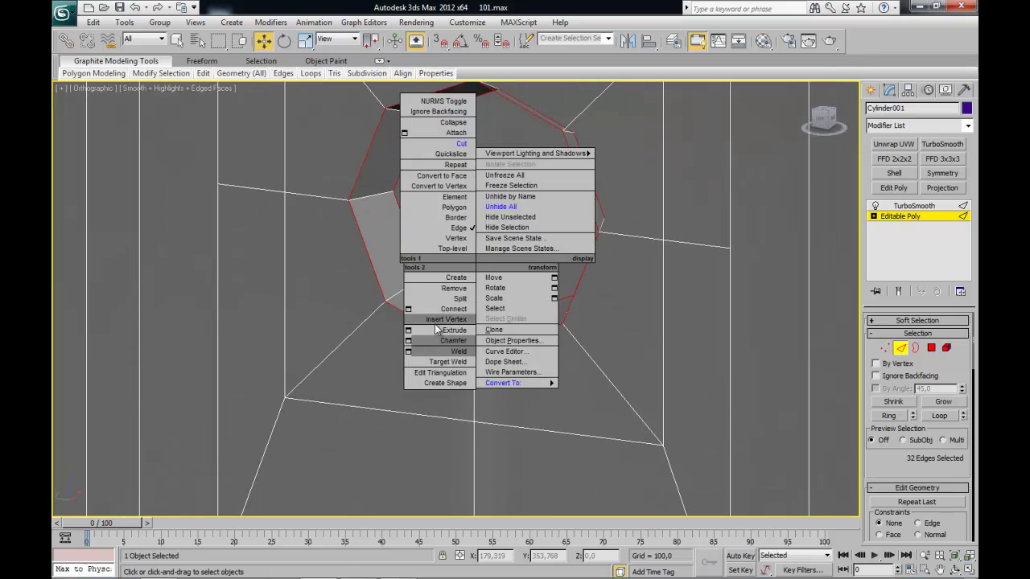
left_click(408, 331)
left_click_drag(466, 302, 454, 323)
right_click(465, 306)
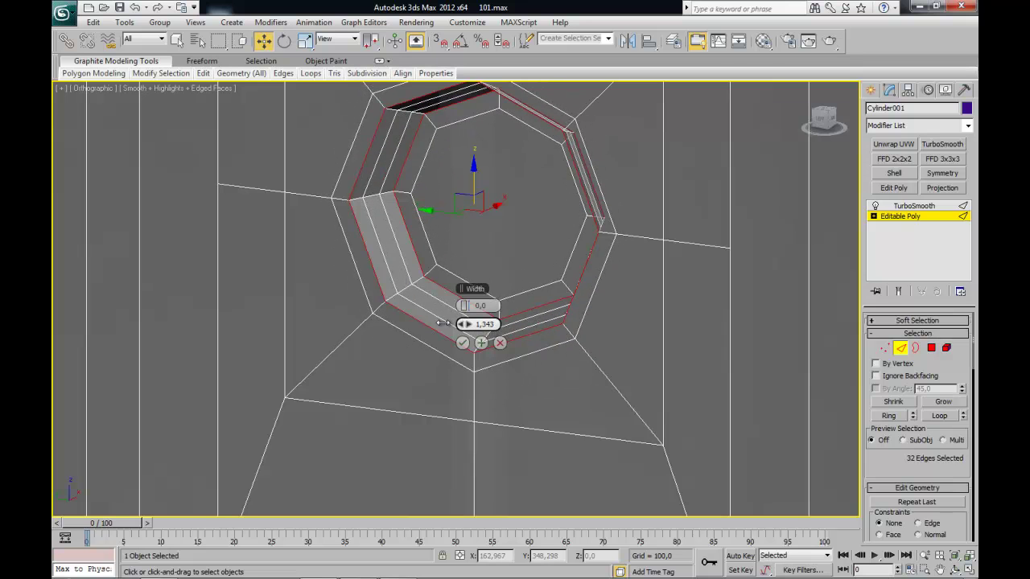
left_click(462, 343)
left_click(907, 217)
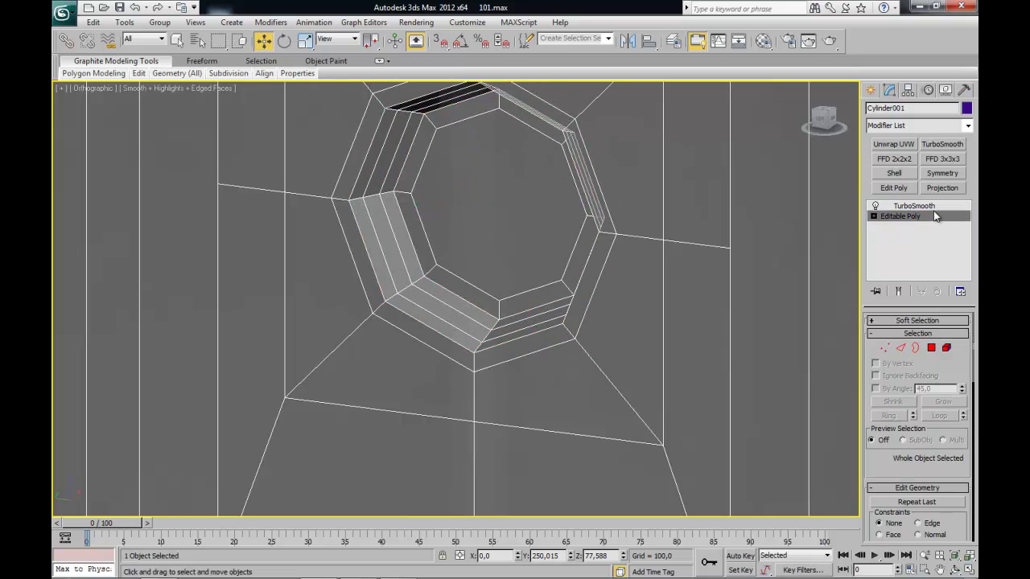
left_click(933, 207)
- Hide edged faces with F4 and review the smoothed handguard from a new angle
scroll(536, 326, "down", 3)
key("F4")
scroll(515, 330, "down", 3)
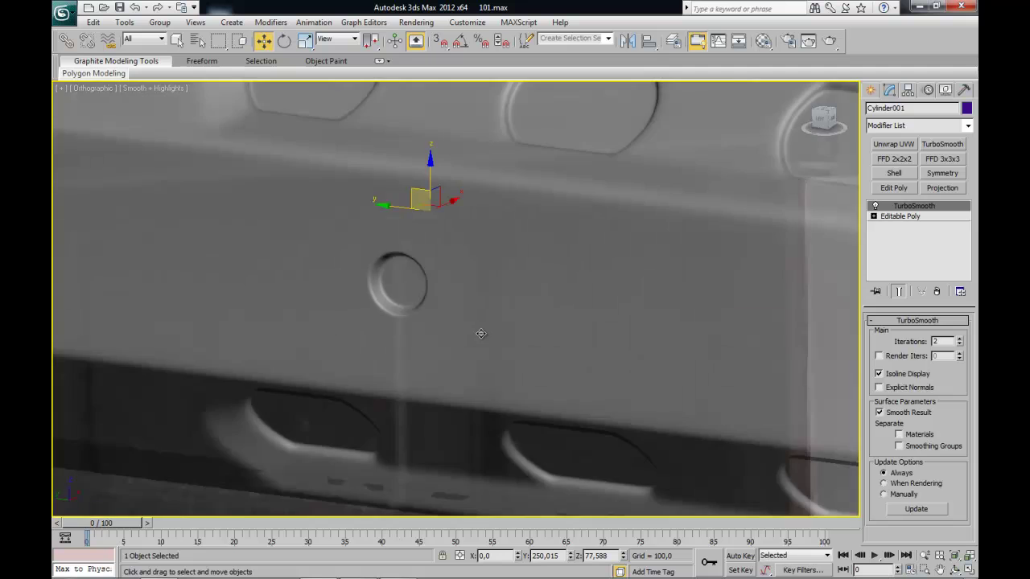
scroll(483, 337, "down", 5)
scroll(492, 344, "down", 3)
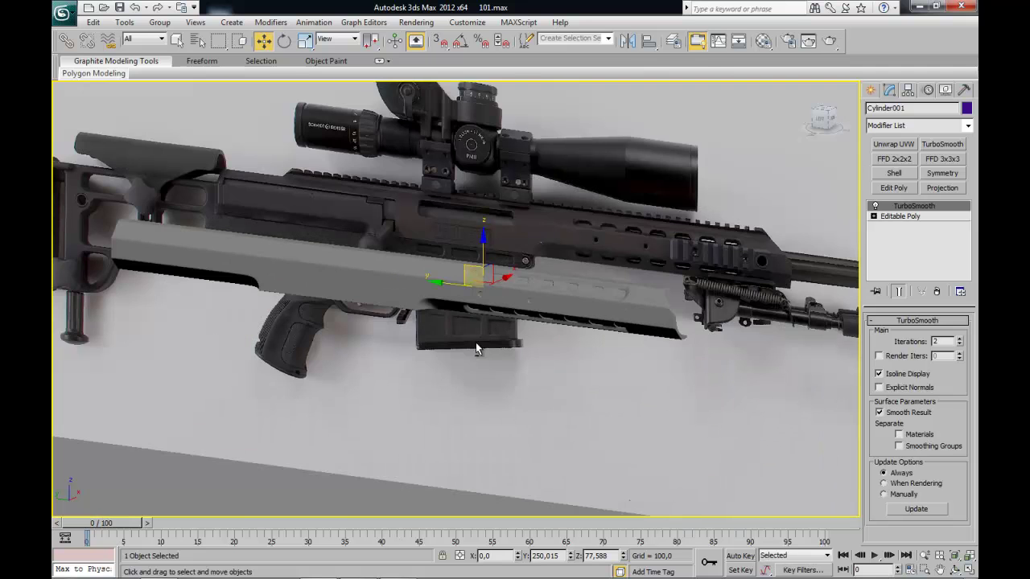
mouse_move(556, 349)
middle_mouse_down("alt")
mouse_move(602, 368)
mouse_move(618, 350)
mouse_move(538, 339)
mouse_move(569, 363)
middle_mouse_up("alt")
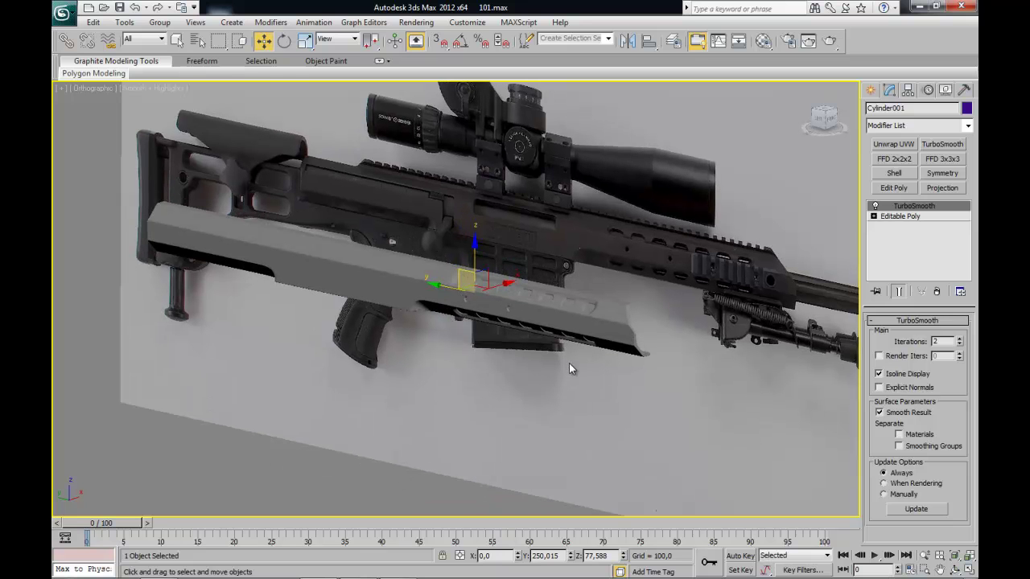
- Return to the Editable Poly level and zoom in on the handguard's flared front end
left_click(926, 218)
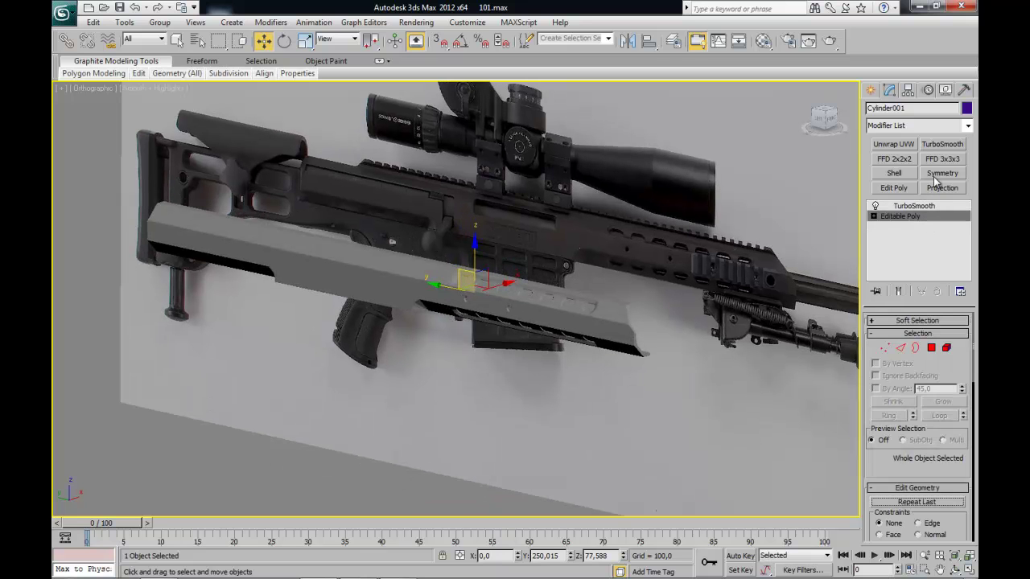
scroll(478, 305, "up", 2)
scroll(478, 306, "up", 3)
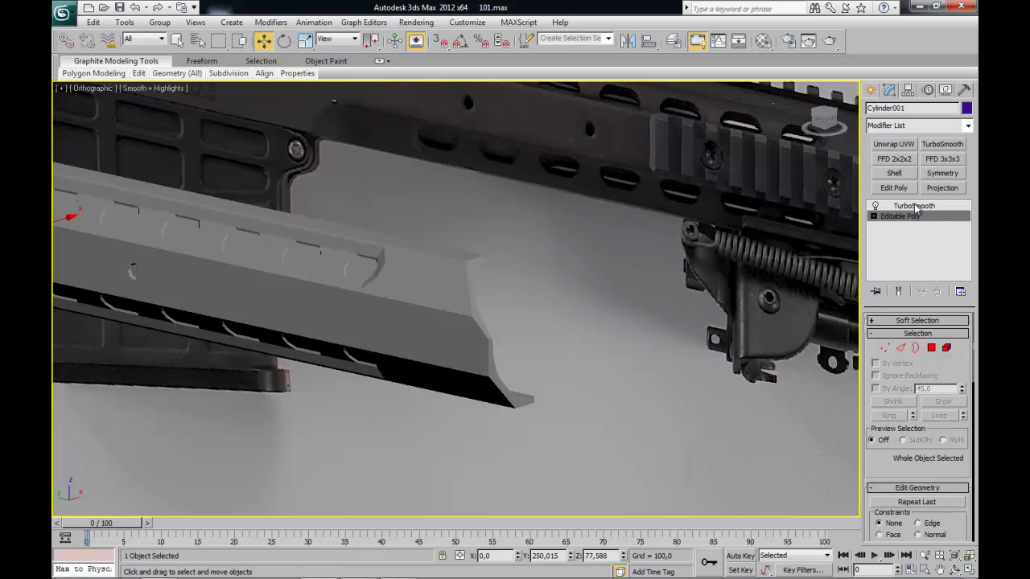
scroll(490, 270, "up", 2)
scroll(489, 270, "up", 2)
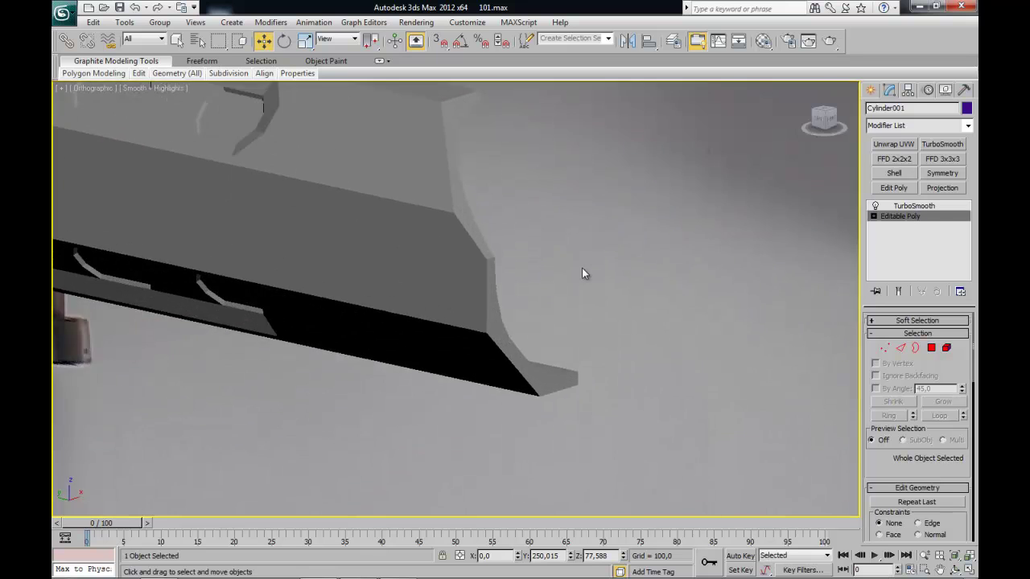
scroll(515, 230, "up", 1)
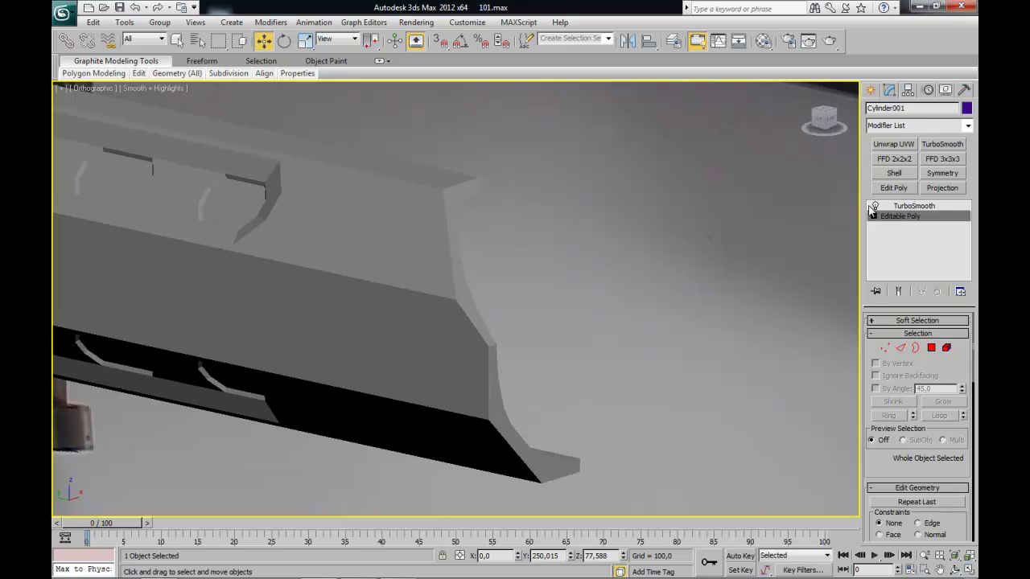
- Add a Symmetry modifier with Flip enabled to mirror the handguard across X
left_click(943, 173)
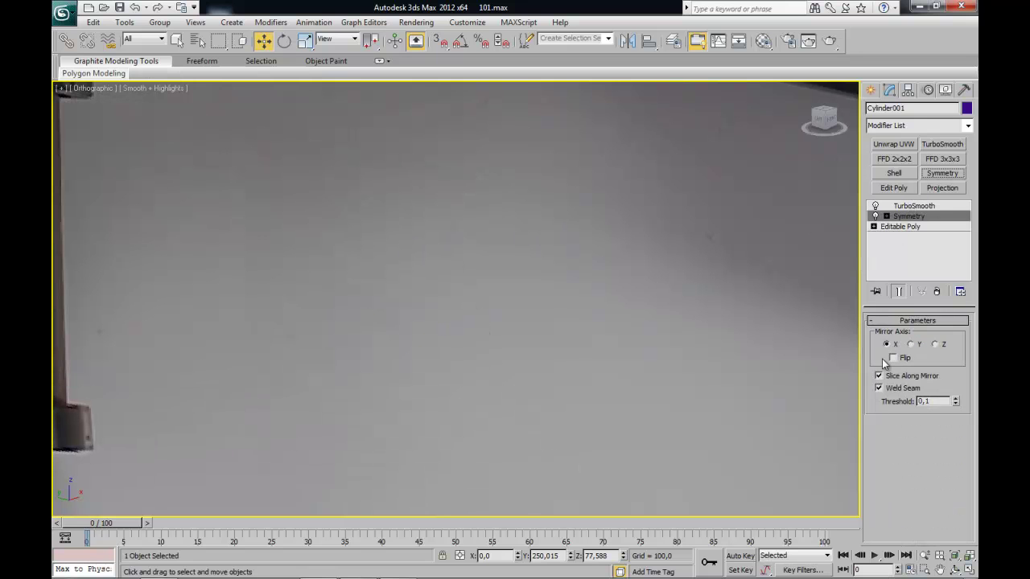
left_click(893, 358)
scroll(603, 311, "down", 3)
scroll(626, 369, "down", 4)
- Reselect the handguard and inspect the smoothed pin holes beside the slot row
left_click(352, 378)
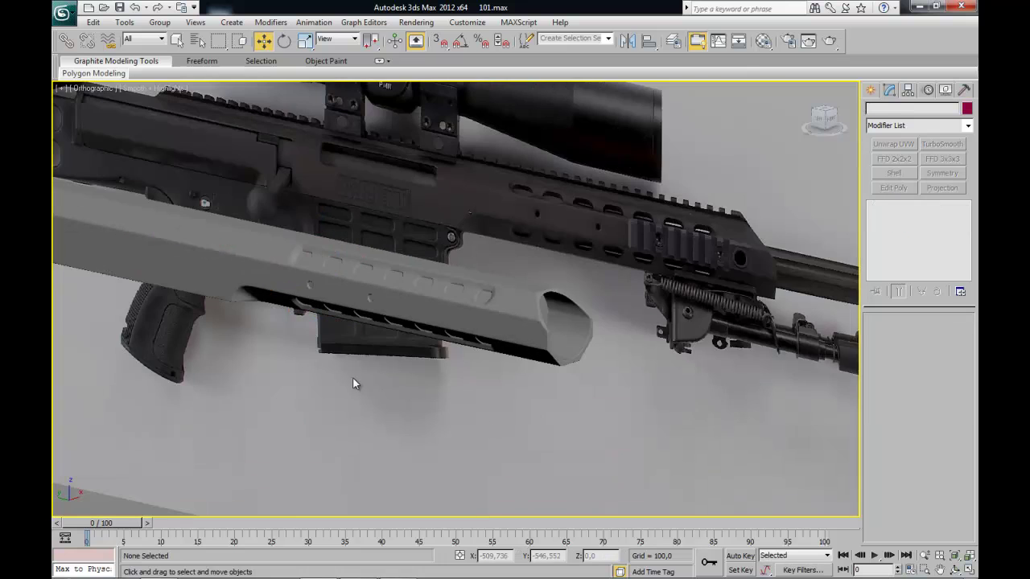
left_click(348, 290)
scroll(425, 354, "up", 2)
scroll(499, 344, "up", 2)
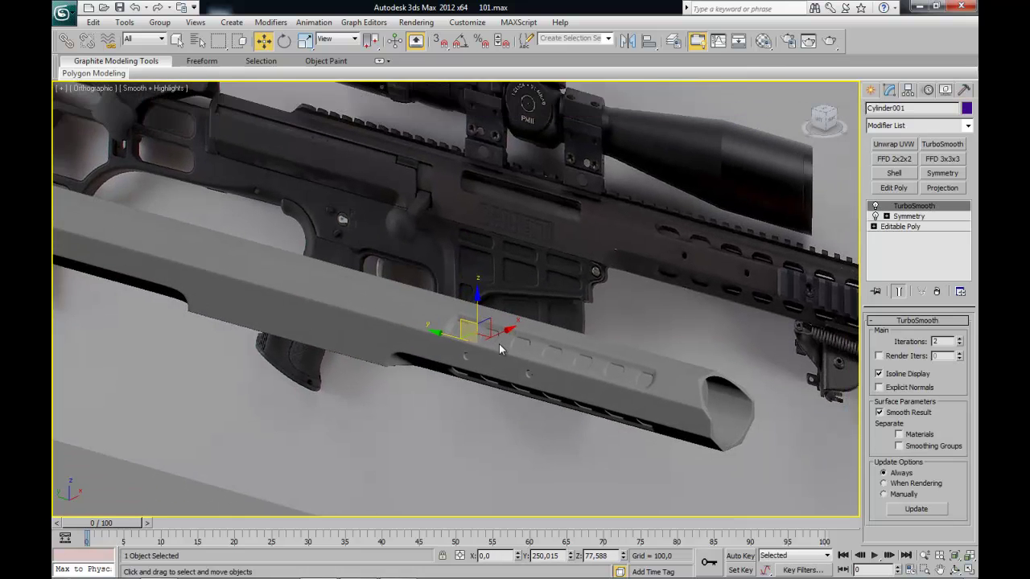
scroll(498, 344, "down", 2)
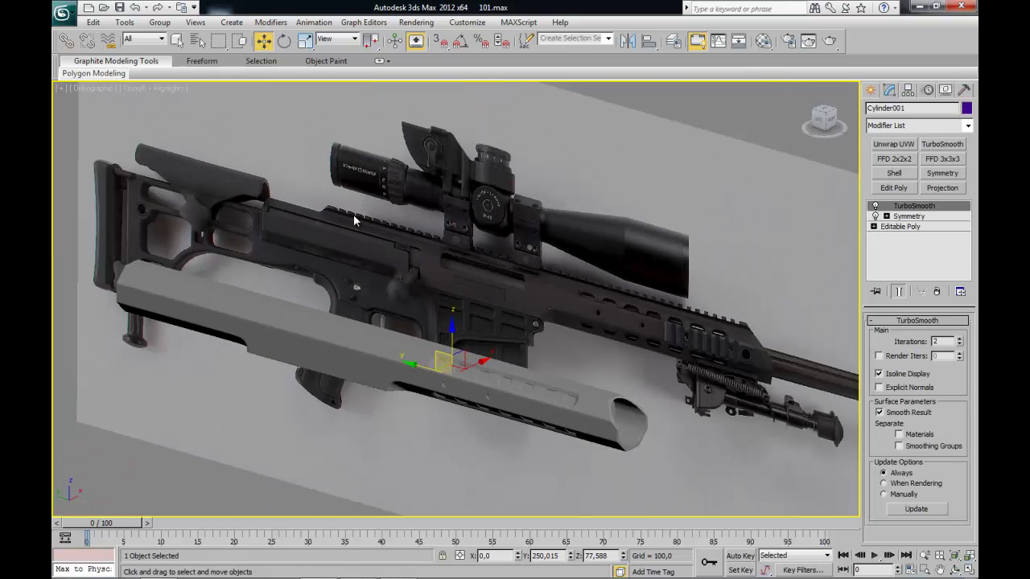
scroll(552, 284, "up", 1)
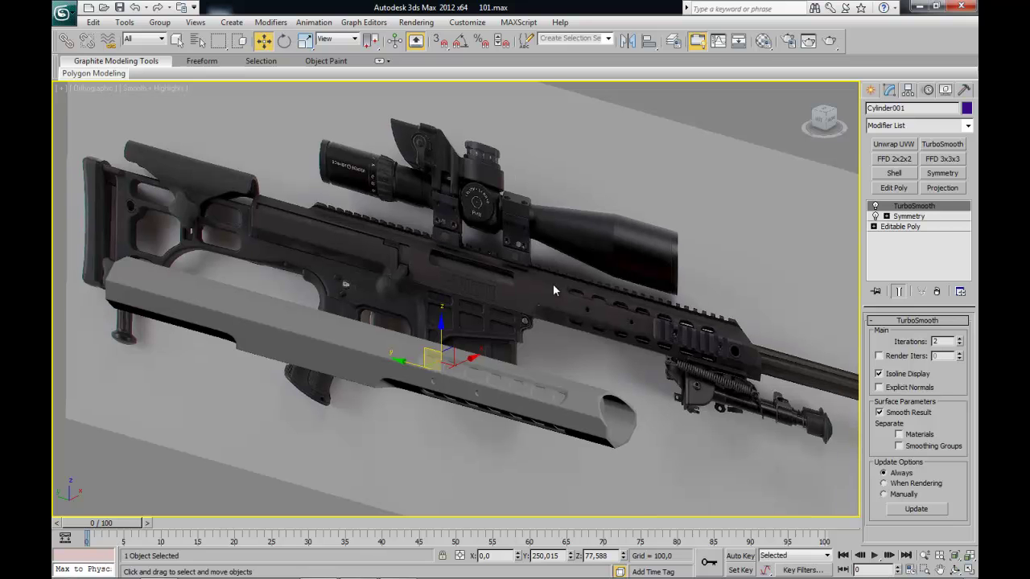
scroll(532, 284, "up", 2)
scroll(533, 284, "up", 2)
scroll(518, 262, "up", 2)
middle_click_drag(278, 220, 294, 231)
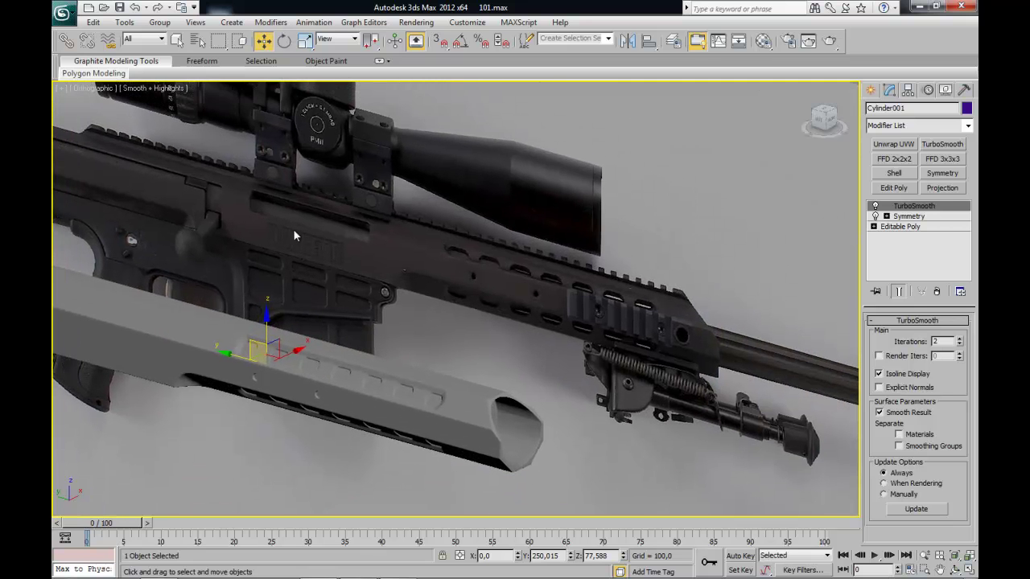
middle_click_drag(156, 139, 341, 154)
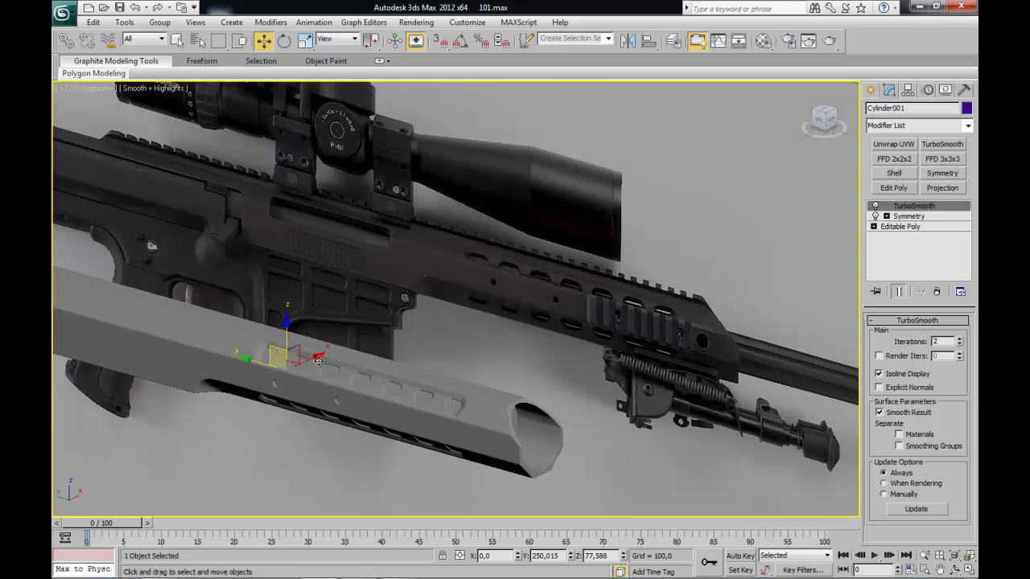
middle_click_drag(471, 321, 461, 342)
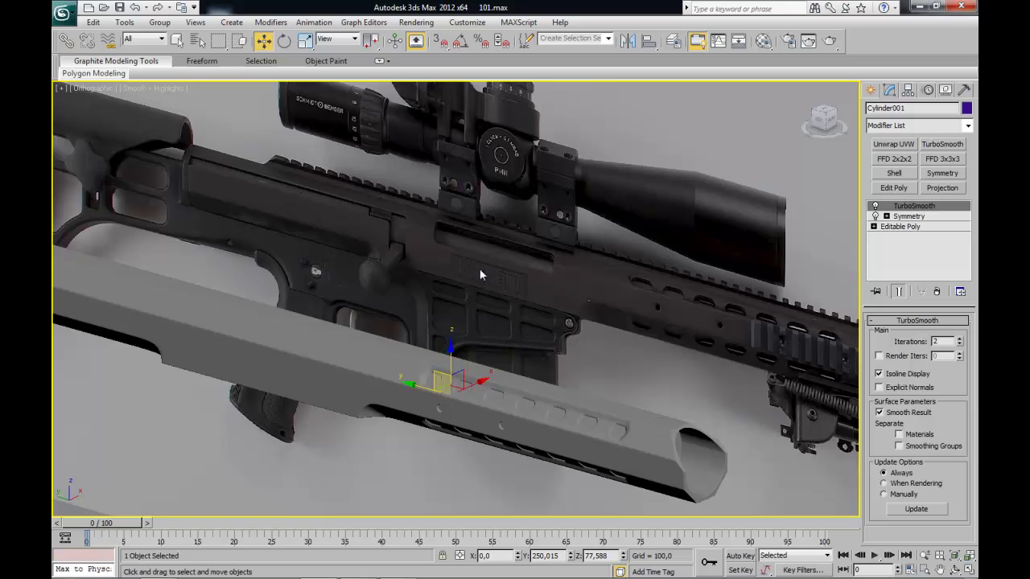
scroll(716, 323, "down", 3)
scroll(653, 318, "down", 3)
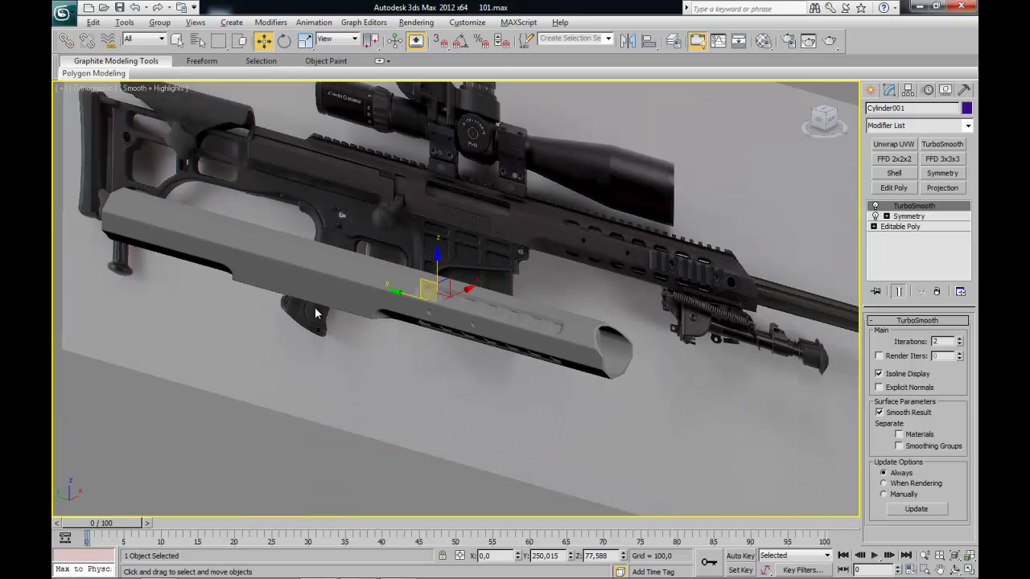